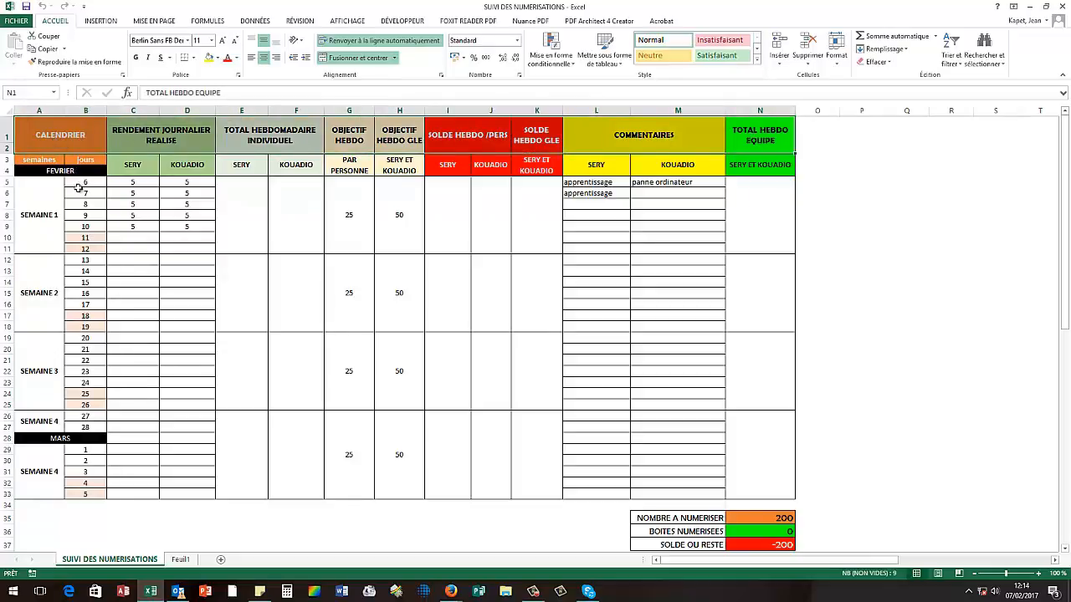
# - Examine the CALENDRIER section in columns A and B, including its semaines and jours subheadings
pyautogui.click(130, 226)
pyautogui.click(46, 130)
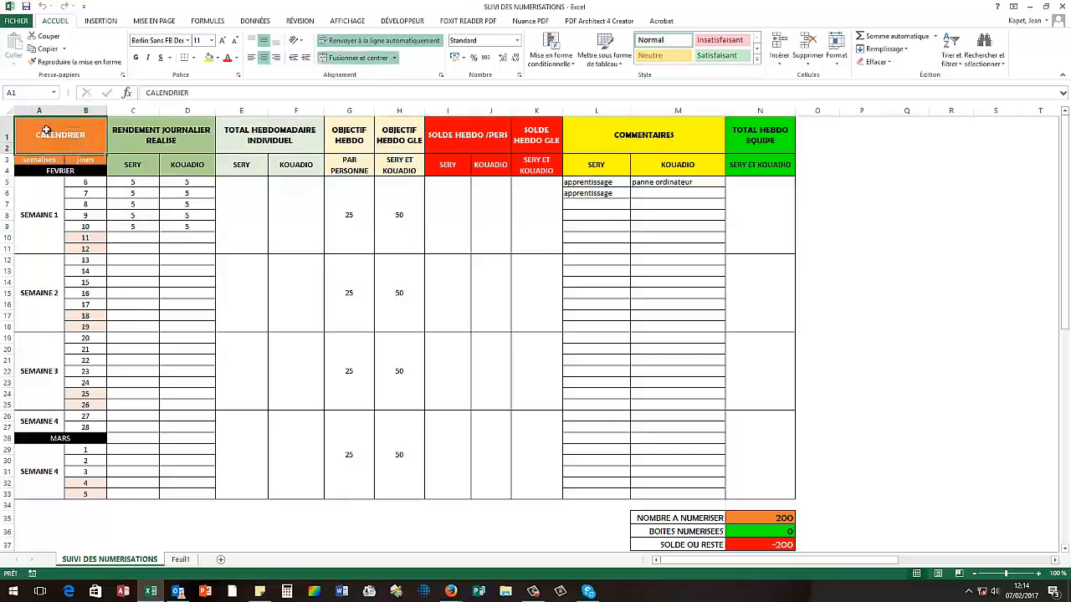
pyautogui.click(36, 109)
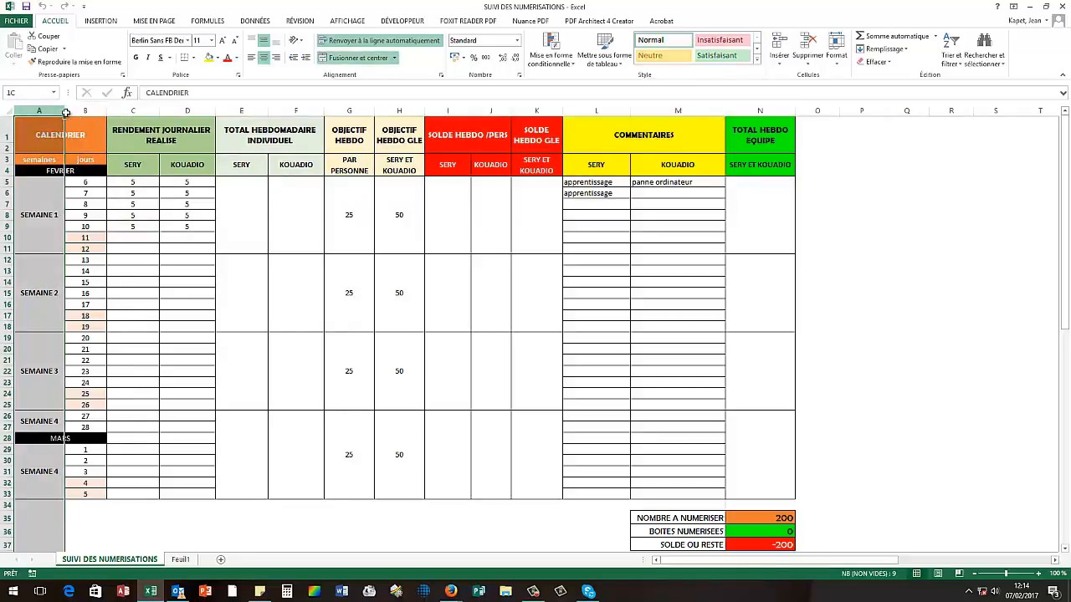
pyautogui.moveTo(65, 113); pyautogui.dragTo(85, 112)
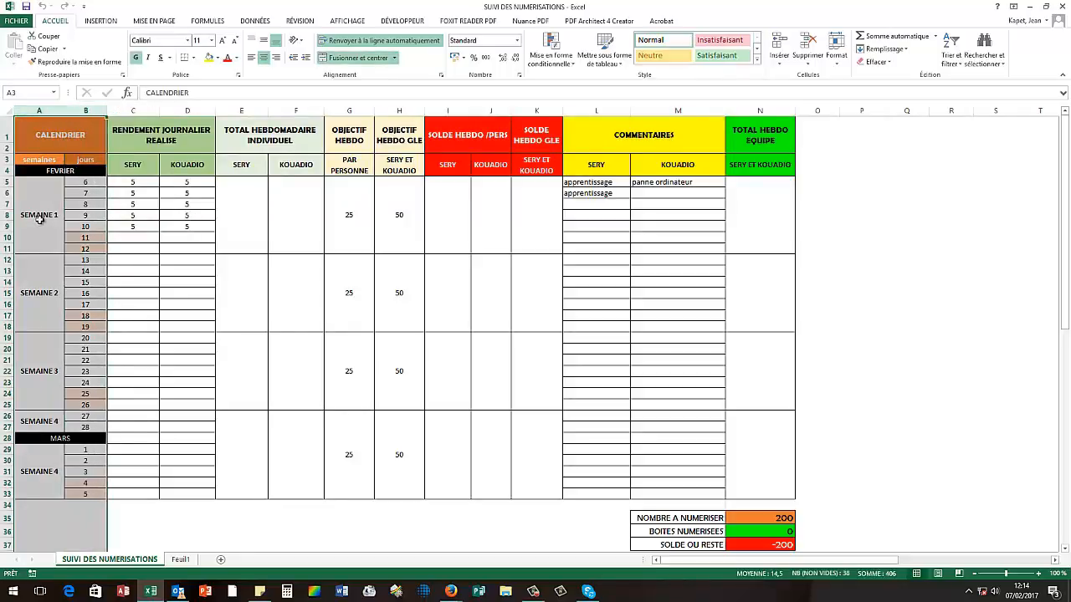
pyautogui.click(69, 143)
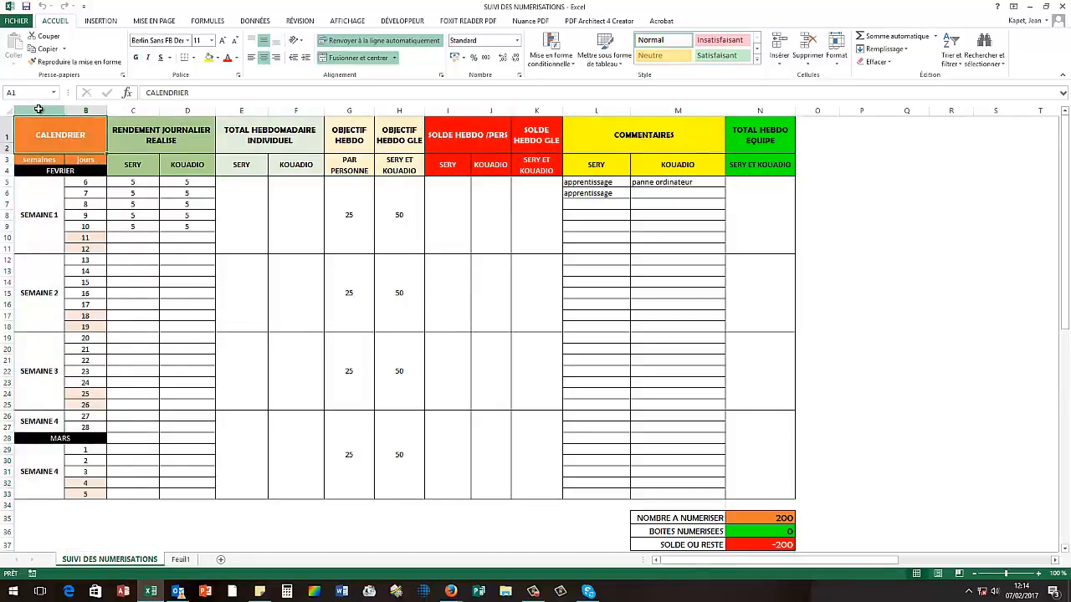
pyautogui.moveTo(38, 110); pyautogui.dragTo(83, 110)
pyautogui.click(63, 141)
pyautogui.click(38, 161)
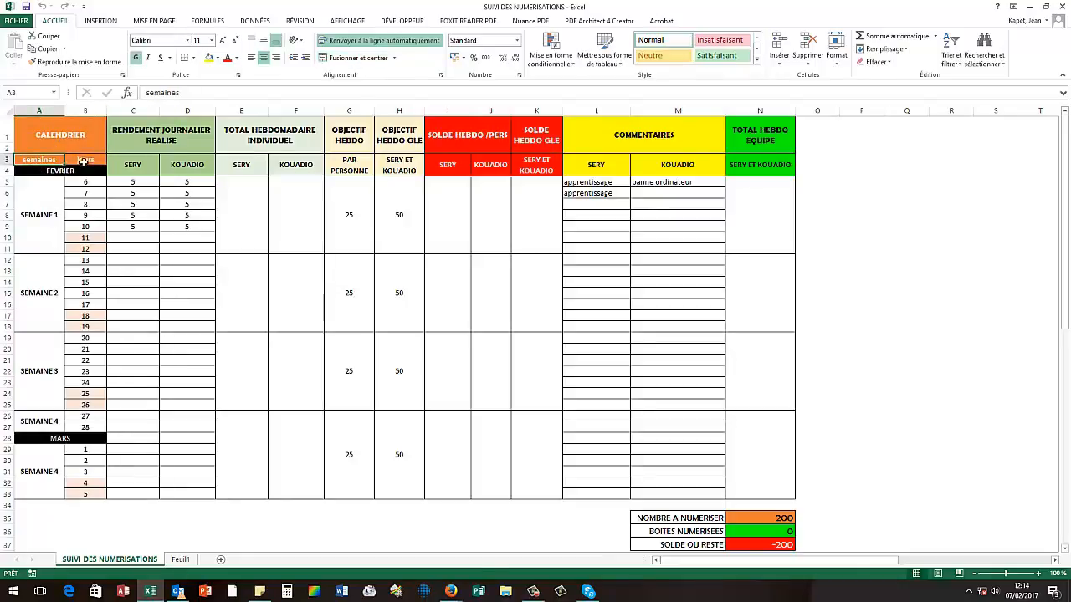
pyautogui.click(84, 161)
pyautogui.click(79, 137)
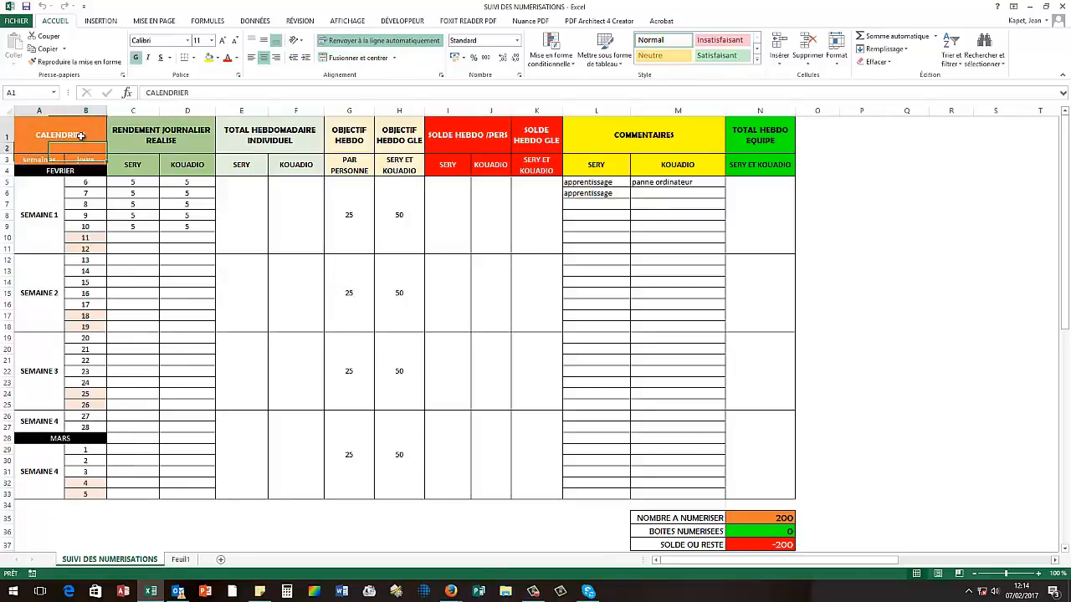
# - Review the FEVRIER row and the week blocks from SEMAINE 1 to SEMAINE 4 in the calendar
pyautogui.click(57, 170)
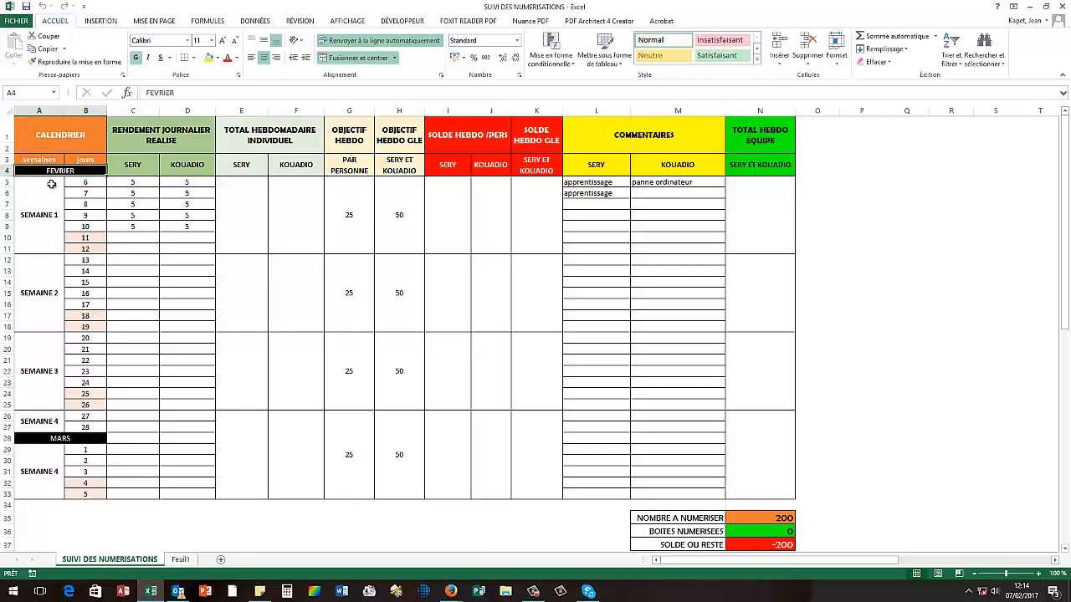
pyautogui.click(59, 237)
pyautogui.click(58, 322)
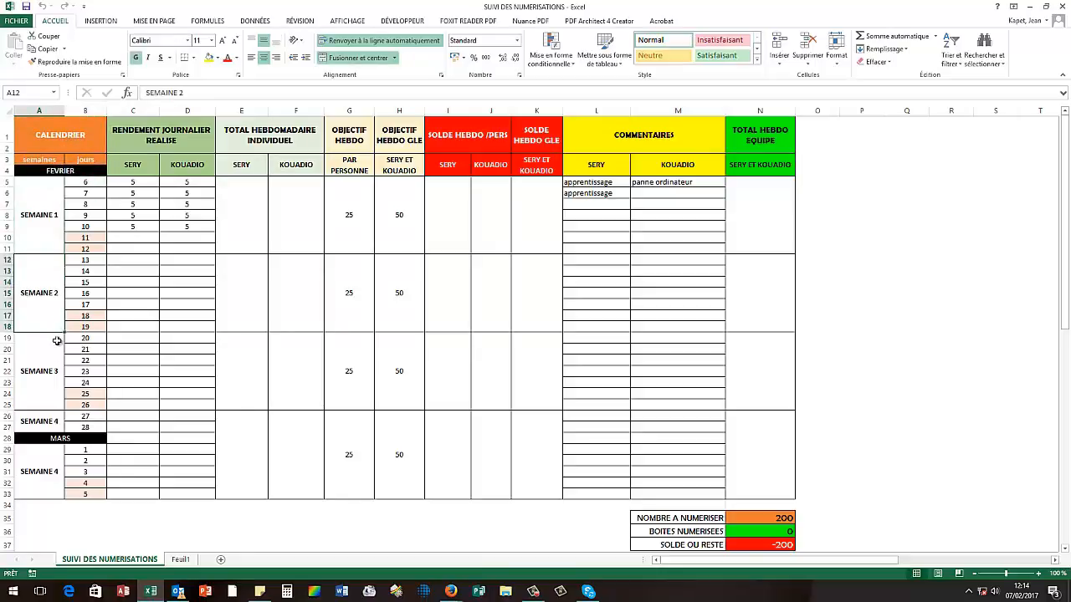
pyautogui.click(57, 353)
pyautogui.click(57, 234)
pyautogui.click(52, 296)
pyautogui.click(51, 363)
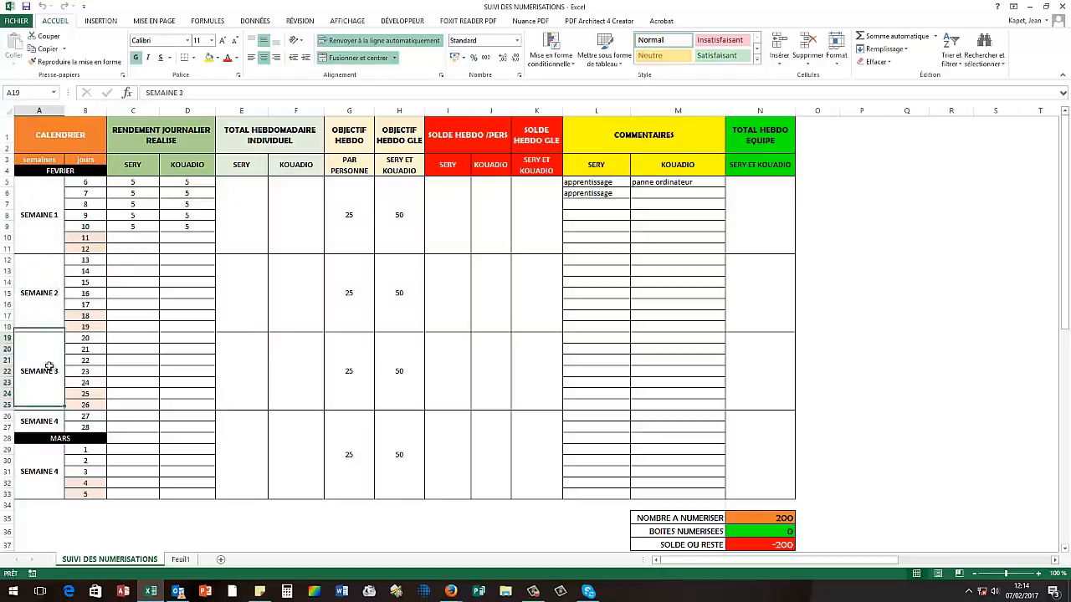
pyautogui.click(50, 421)
# - Select the calendar range A1:B33 and compare it with the system calendar for February 2017
pyautogui.moveTo(46, 130); pyautogui.dragTo(92, 494)
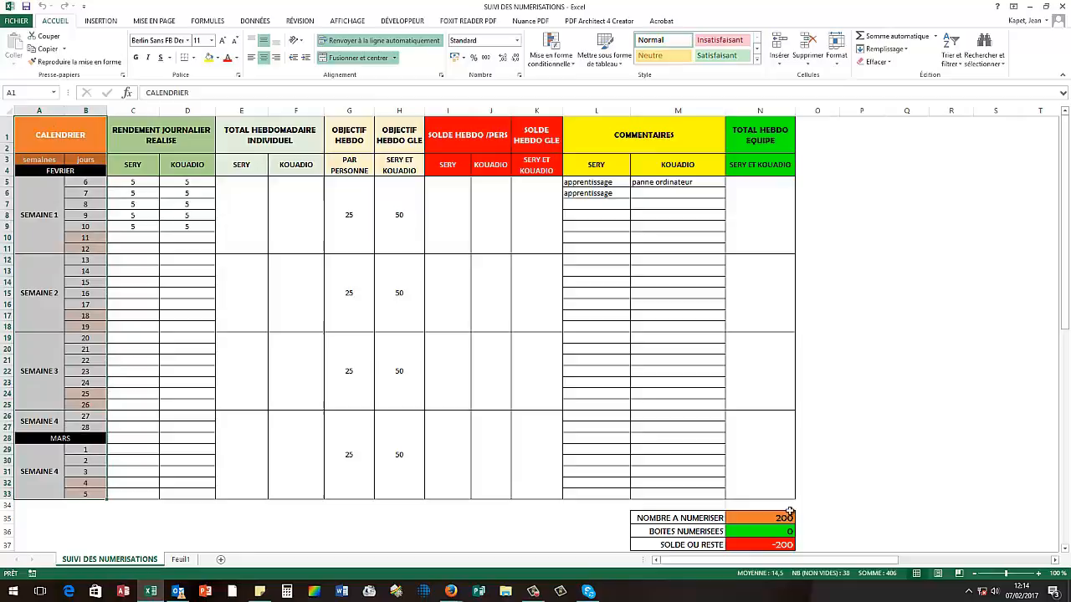
pyautogui.click(1022, 592)
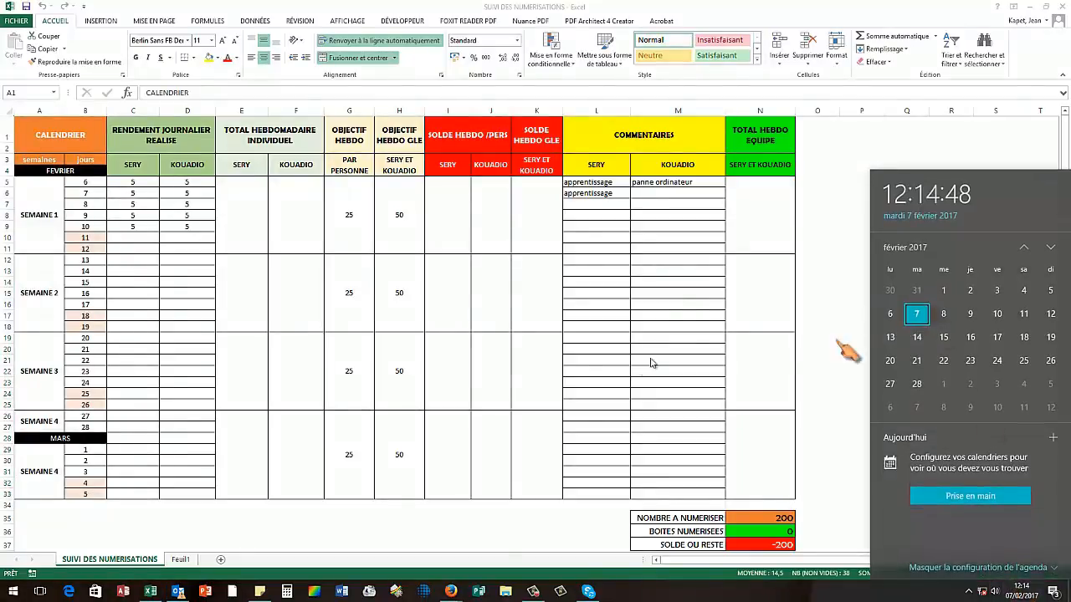
pyautogui.click(29, 128)
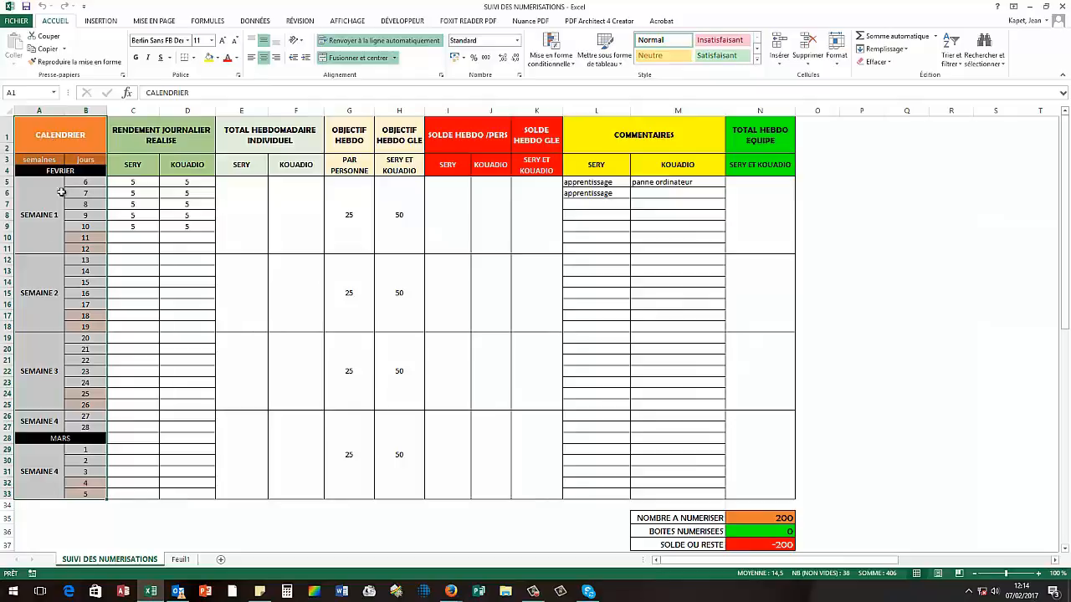
pyautogui.click(69, 142)
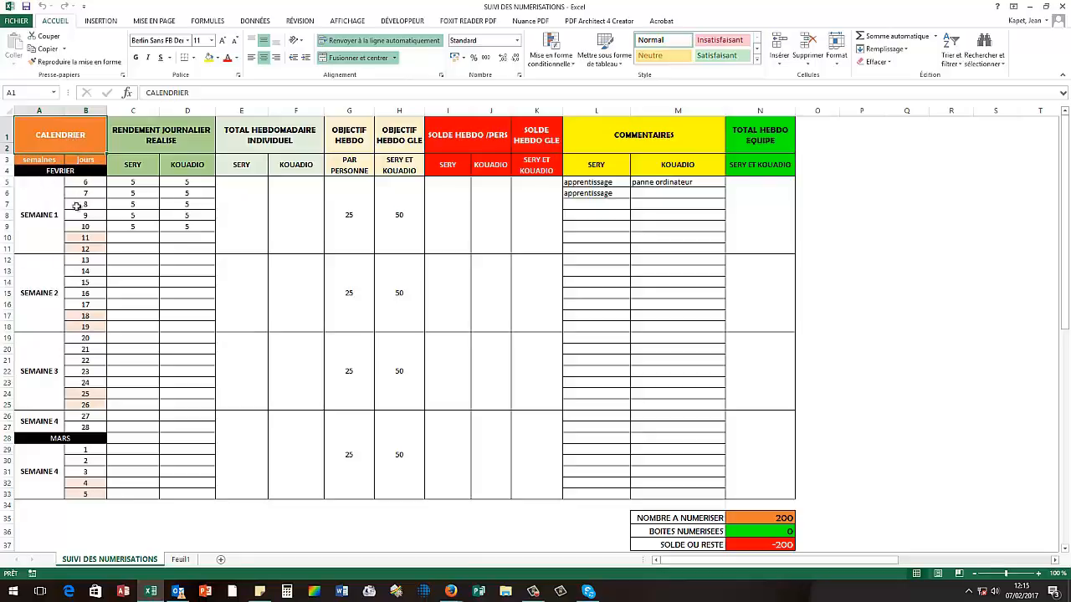
# - Review how SEMAINE 1 of FEVRIER groups days 6 to 12 in the calendar
pyautogui.click(42, 208)
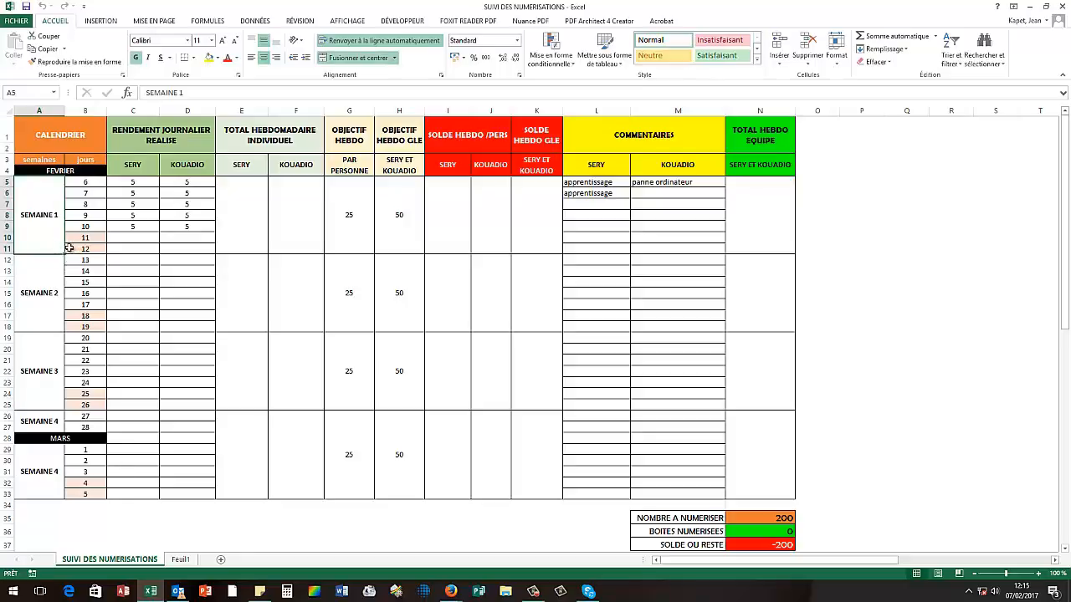
pyautogui.click(47, 293)
pyautogui.click(69, 171)
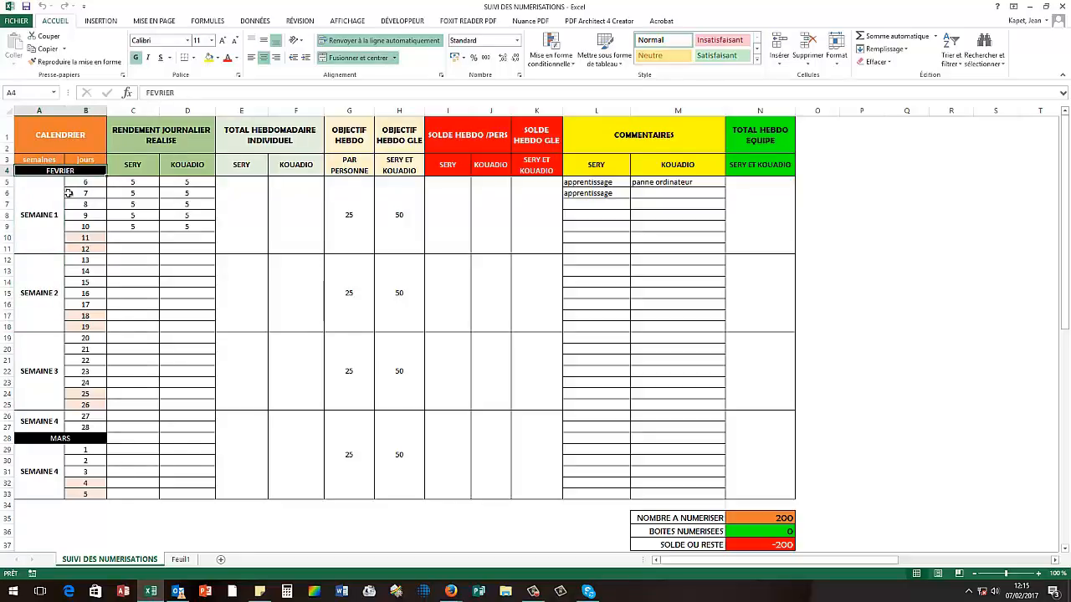
pyautogui.moveTo(82, 182); pyautogui.dragTo(88, 249)
pyautogui.click(46, 225)
# - Examine the shaded weekend days in each week of the calendar, from days 11 and 12 through 4 and 5 March
pyautogui.moveTo(96, 312); pyautogui.dragTo(92, 328)
pyautogui.moveTo(90, 390); pyautogui.dragTo(89, 406)
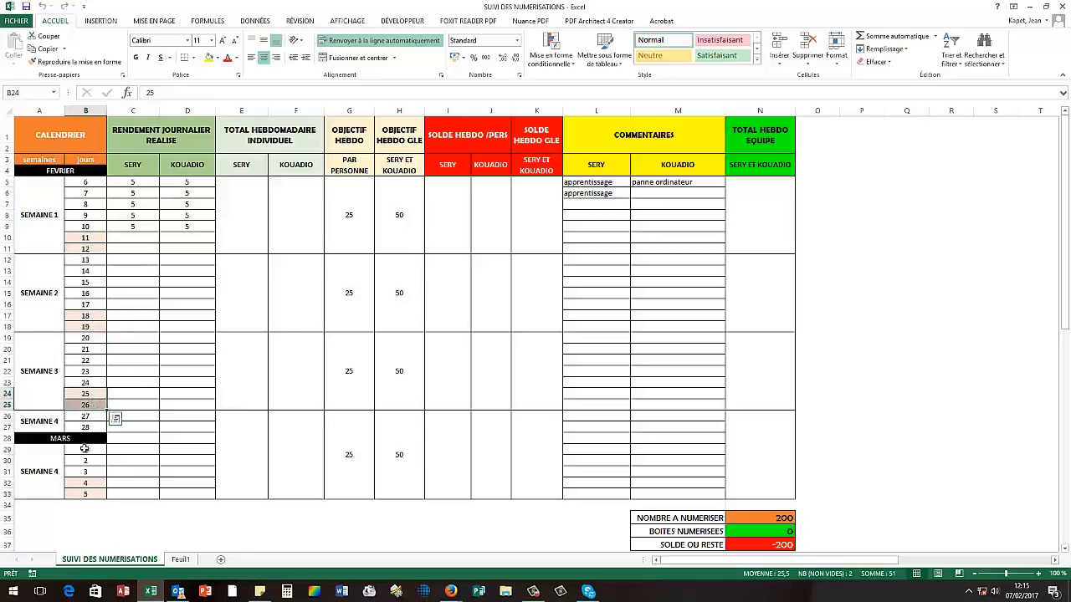
pyautogui.click(92, 485)
pyautogui.moveTo(92, 490); pyautogui.dragTo(96, 492)
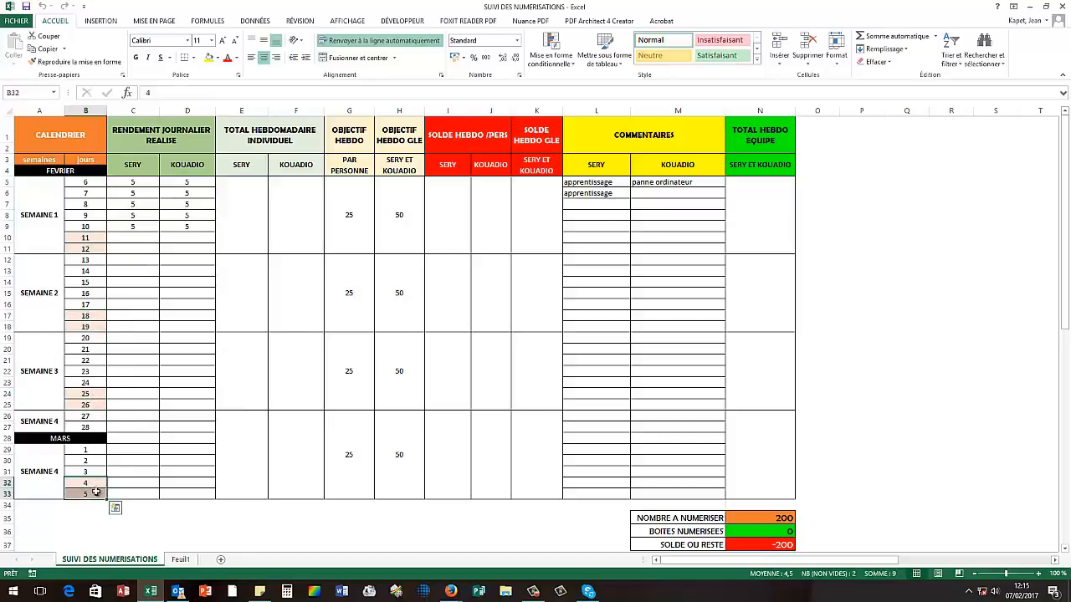
pyautogui.click(93, 397)
pyautogui.click(89, 407)
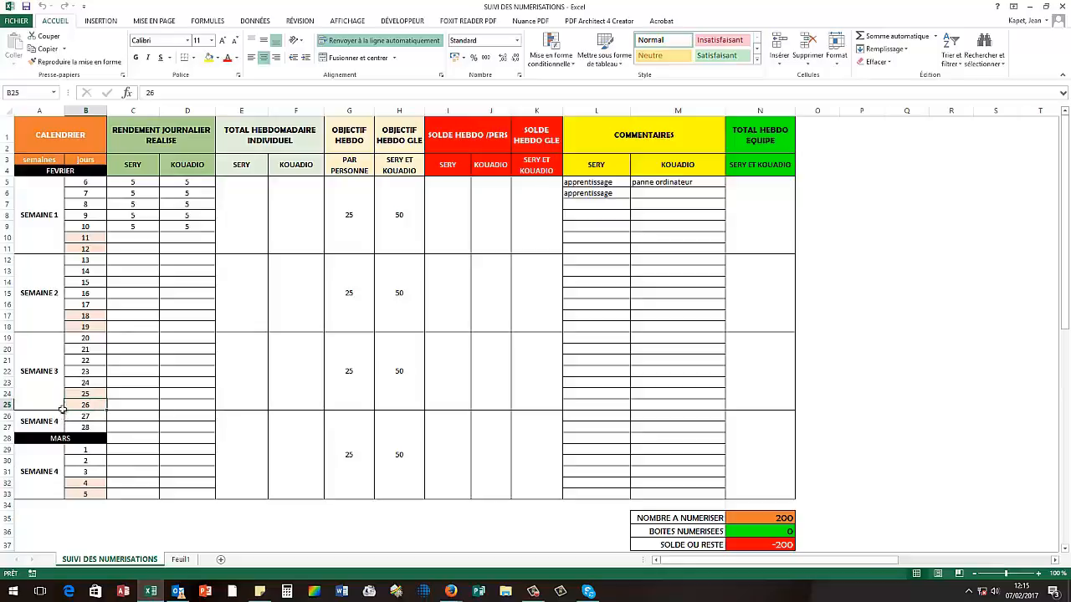
pyautogui.click(84, 315)
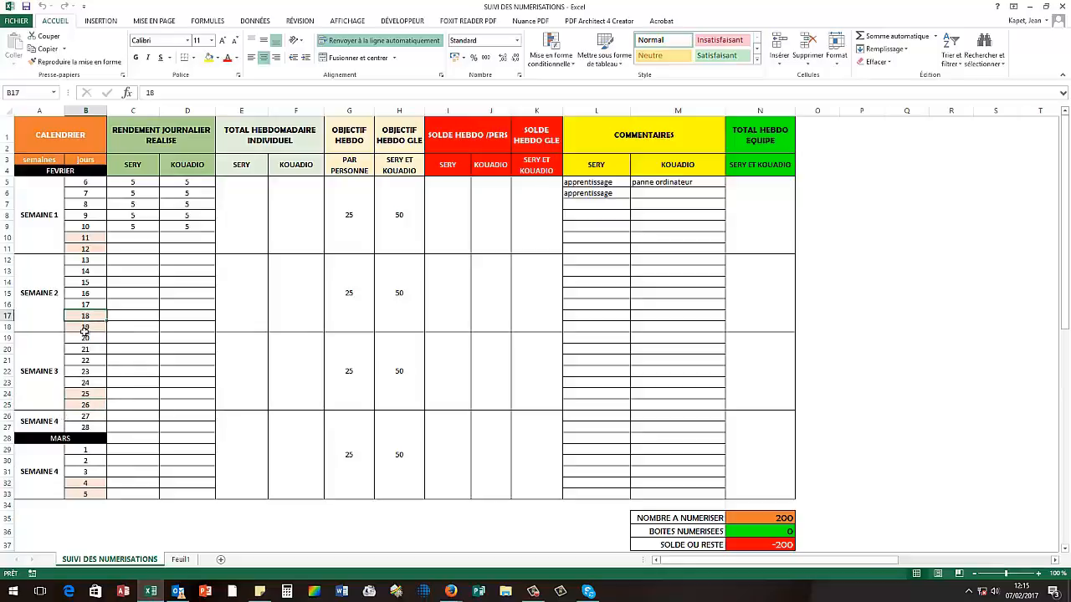
pyautogui.moveTo(92, 237); pyautogui.dragTo(93, 249)
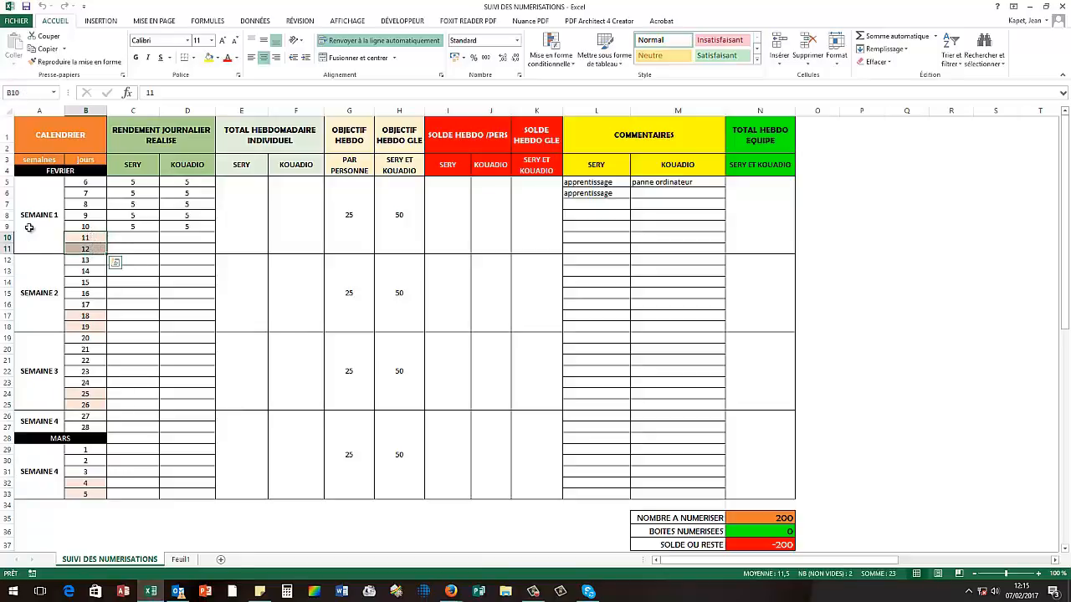
pyautogui.moveTo(86, 238); pyautogui.dragTo(86, 249)
# - Examine the RENDEMENT JOURNALIER REALISE section in columns C and D and its two worker subheadings
pyautogui.click(40, 111)
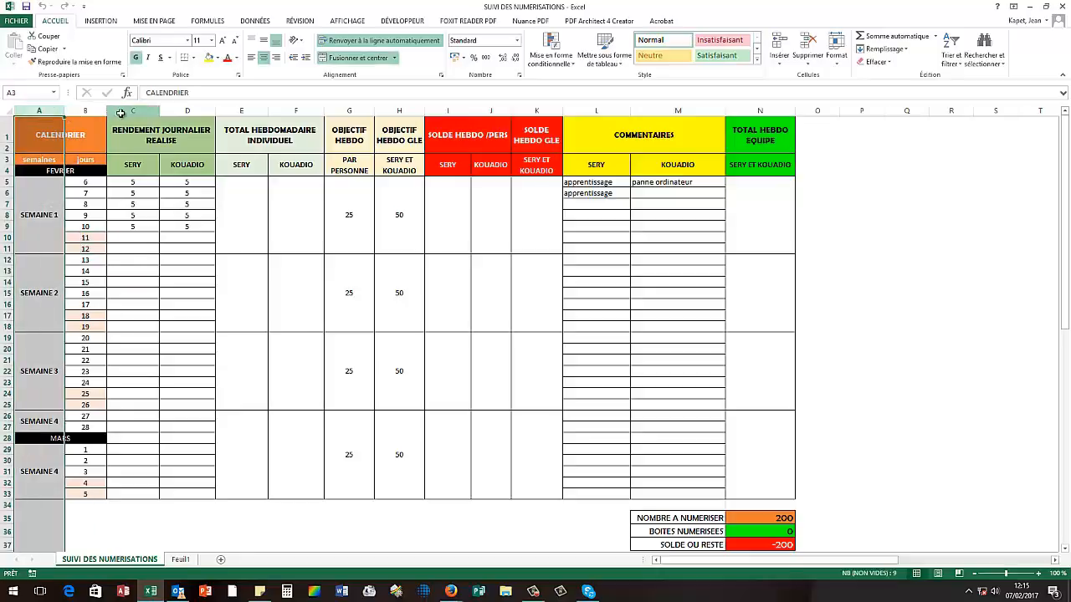
pyautogui.moveTo(120, 113); pyautogui.dragTo(187, 112)
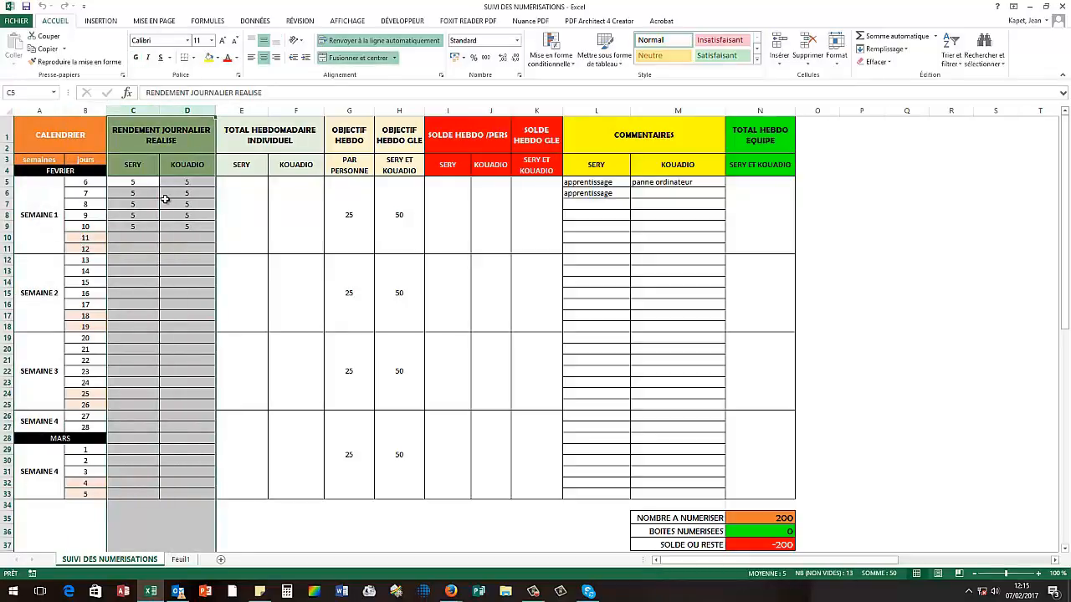
pyautogui.click(137, 146)
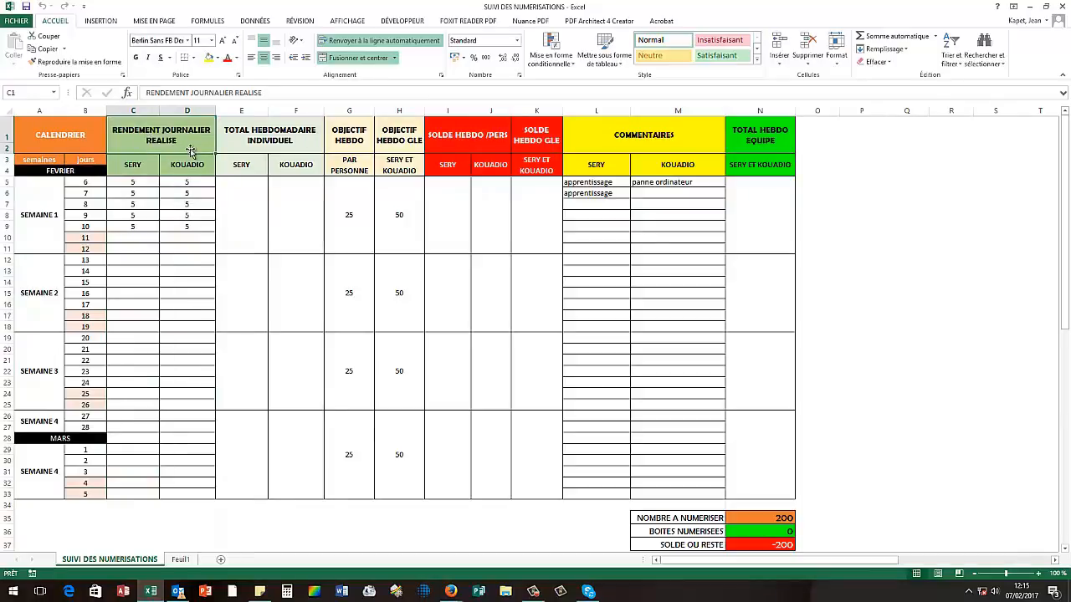
pyautogui.click(154, 165)
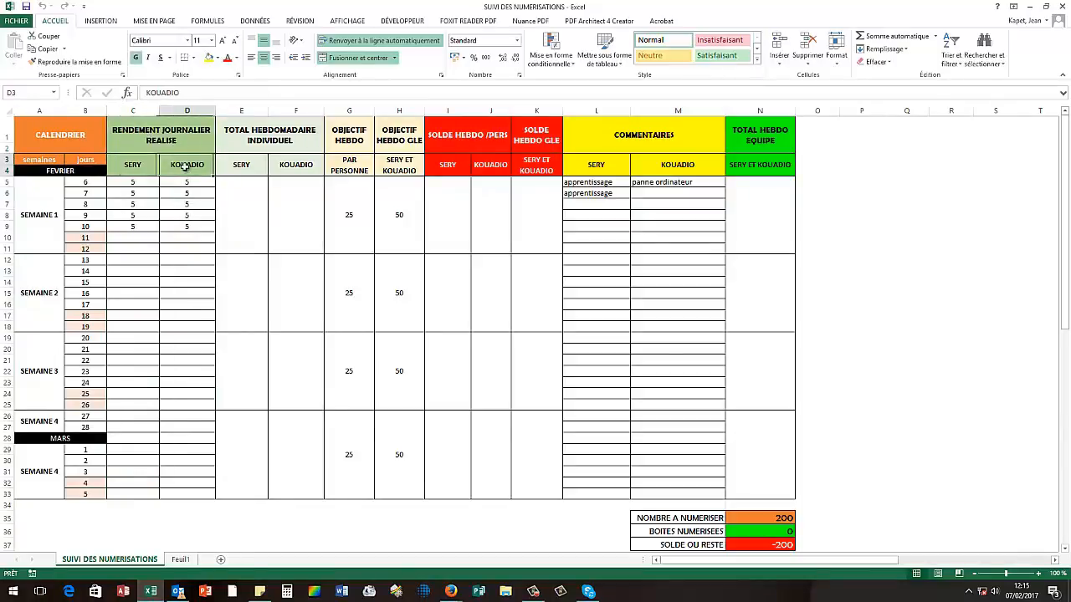
# - Consult the estimated total time for the 200 boxes on sheet Feuil1, and return to SUIVI DES NUMERISATIONS
pyautogui.click(180, 560)
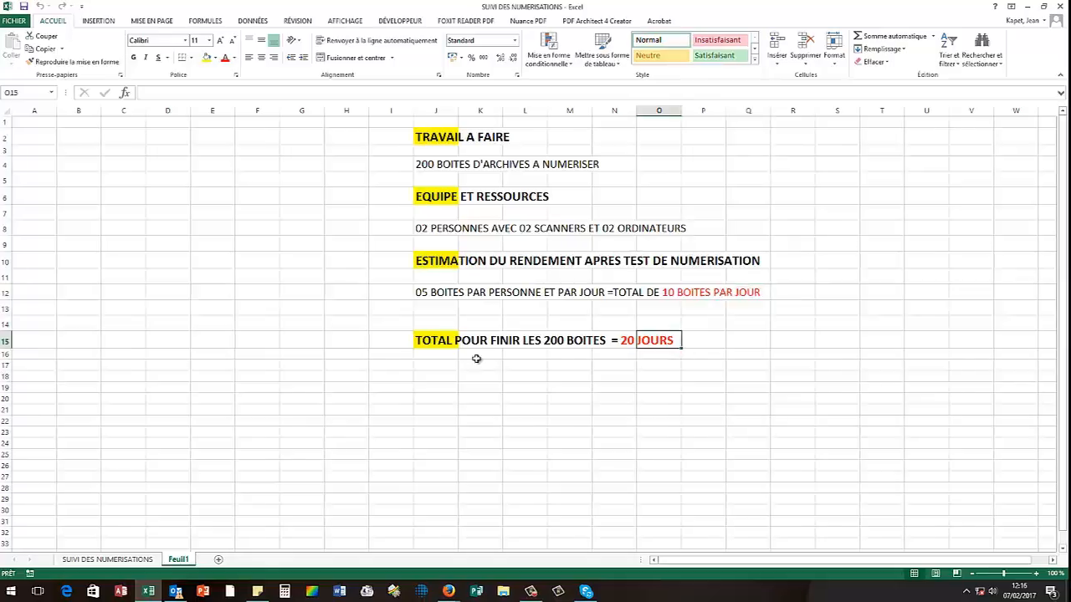
pyautogui.moveTo(632, 343); pyautogui.dragTo(662, 339)
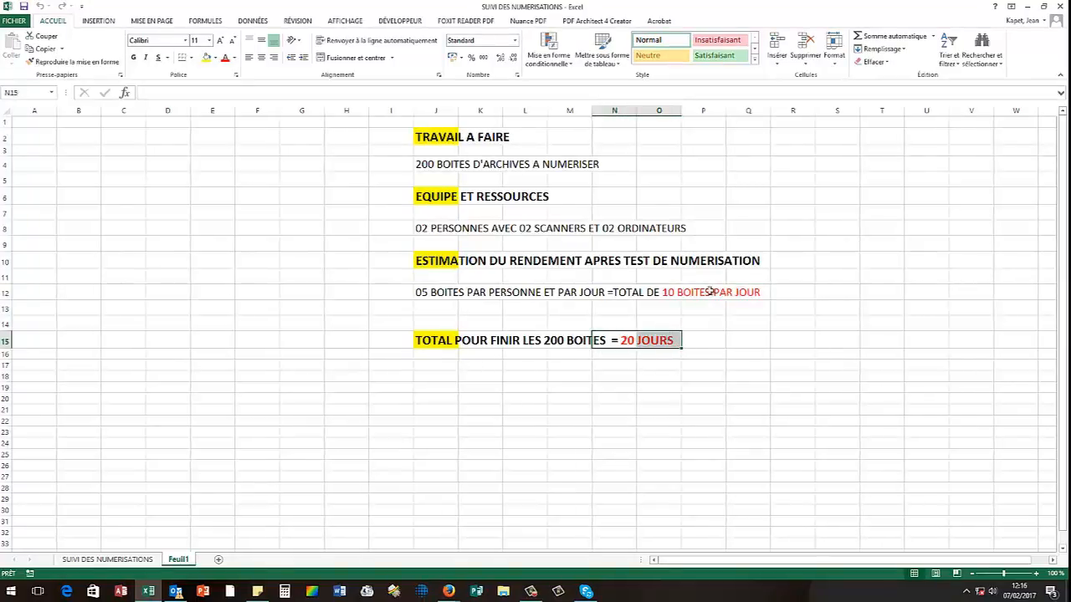
pyautogui.click(125, 562)
# - Review the RENDEMENT JOURNALIER REALISE columns C and D, checking each worker's daily entries in turn
pyautogui.click(146, 139)
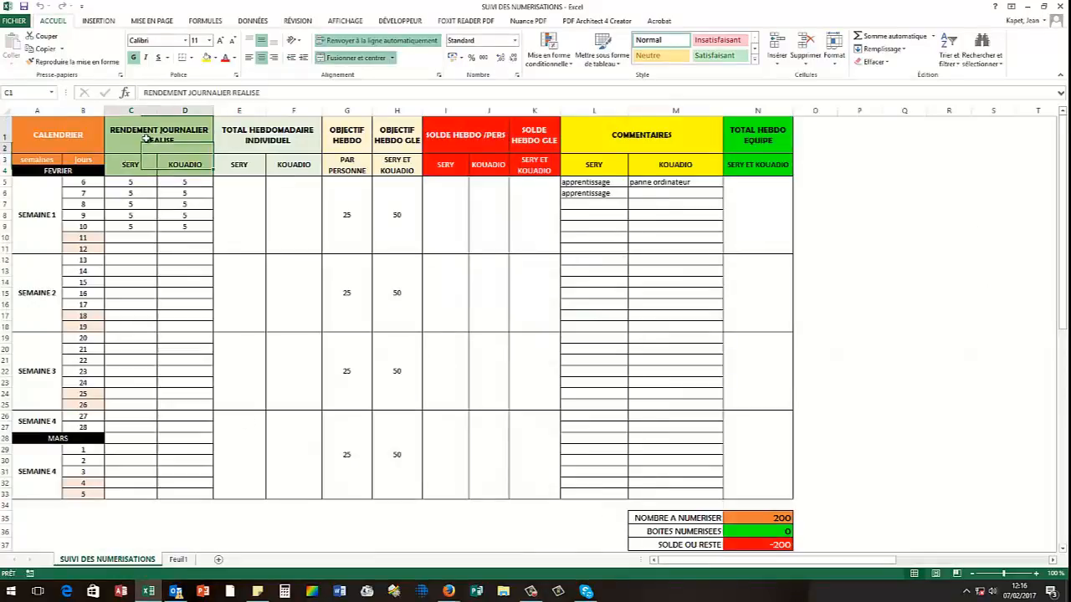
pyautogui.click(143, 112)
pyautogui.moveTo(144, 113); pyautogui.dragTo(182, 112)
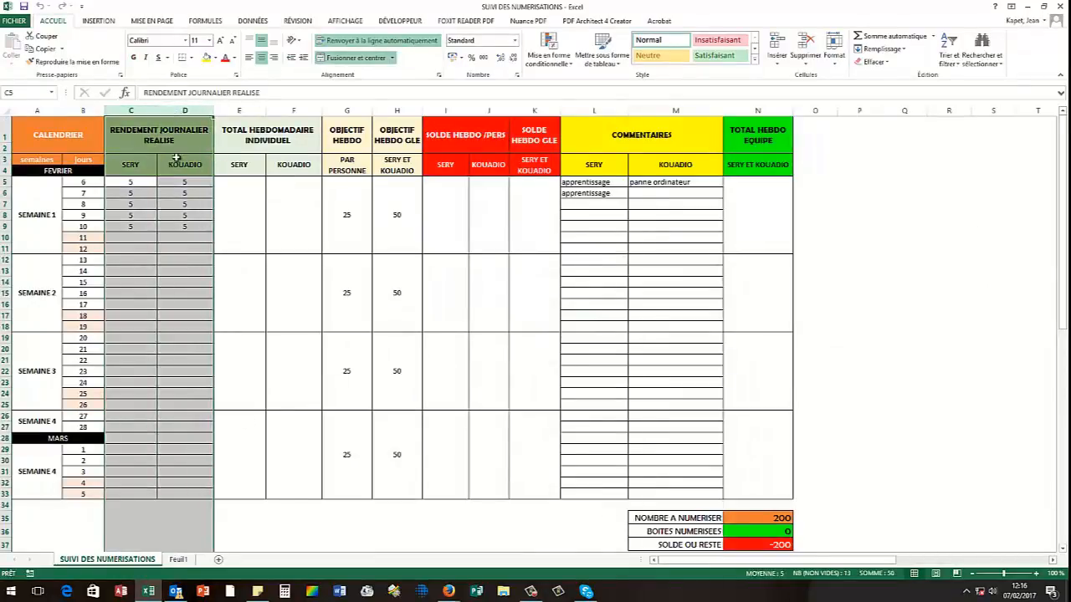
pyautogui.click(148, 171)
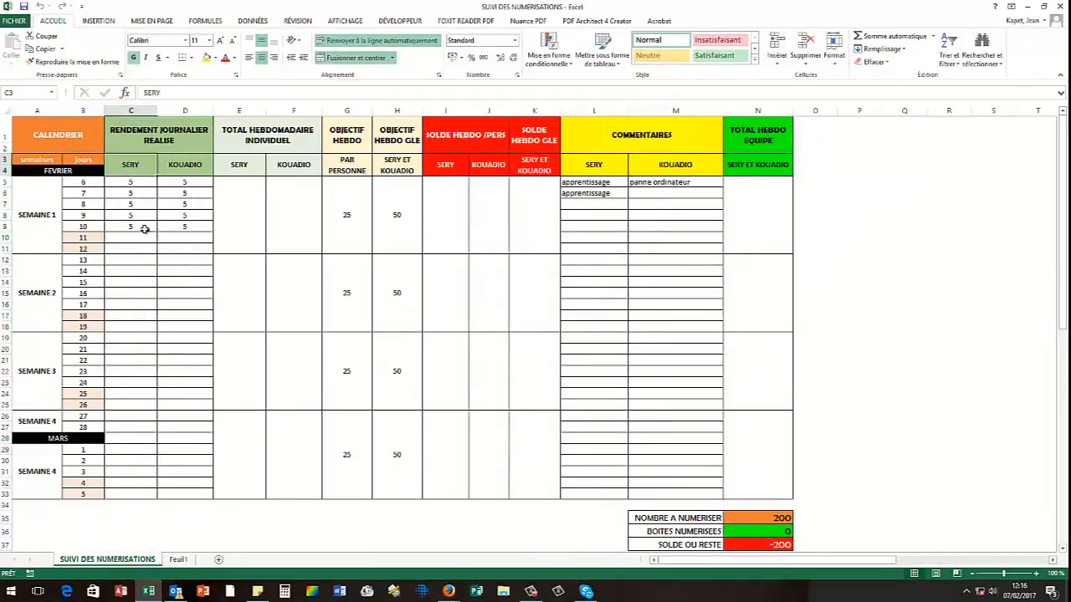
pyautogui.moveTo(139, 166); pyautogui.dragTo(139, 289)
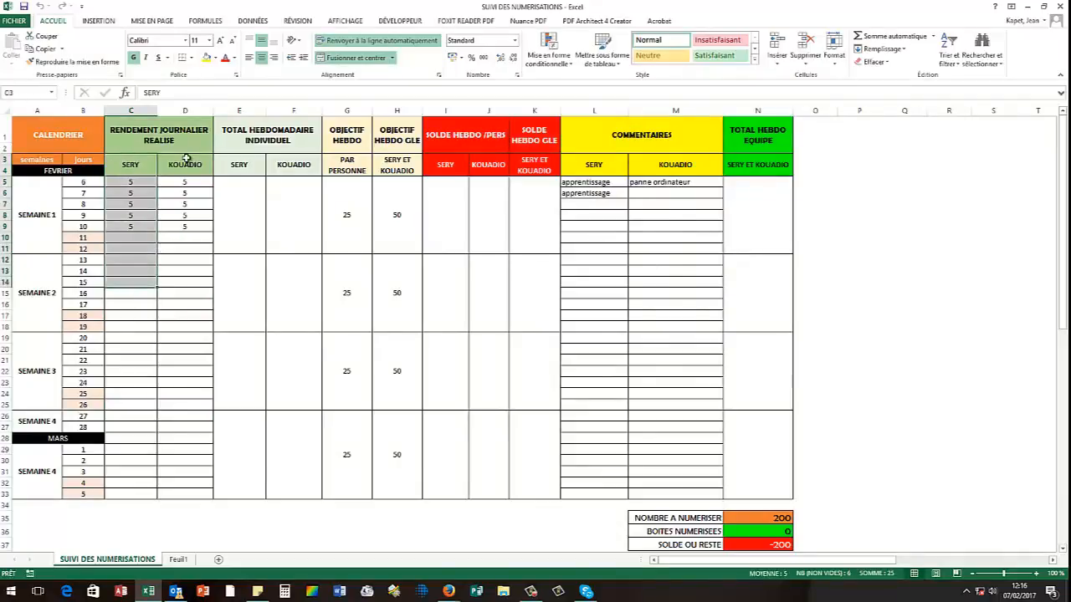
pyautogui.click(185, 165)
pyautogui.moveTo(184, 181); pyautogui.dragTo(184, 311)
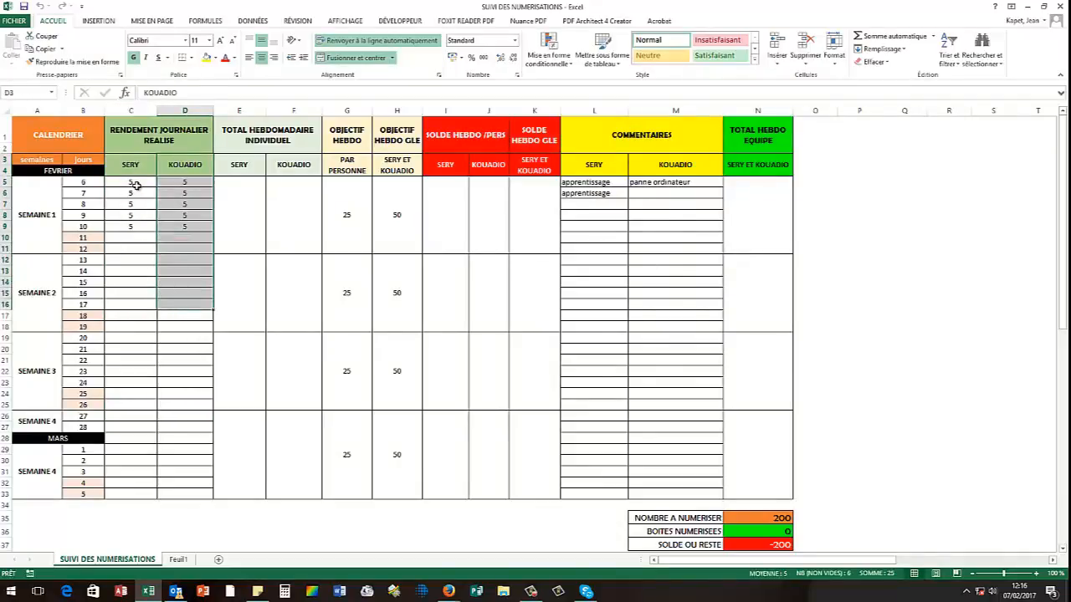
# - Inspect the first worker's daily output entries in C5:C9 against the days of SEMAINE 1
pyautogui.click(136, 183)
pyautogui.click(142, 215)
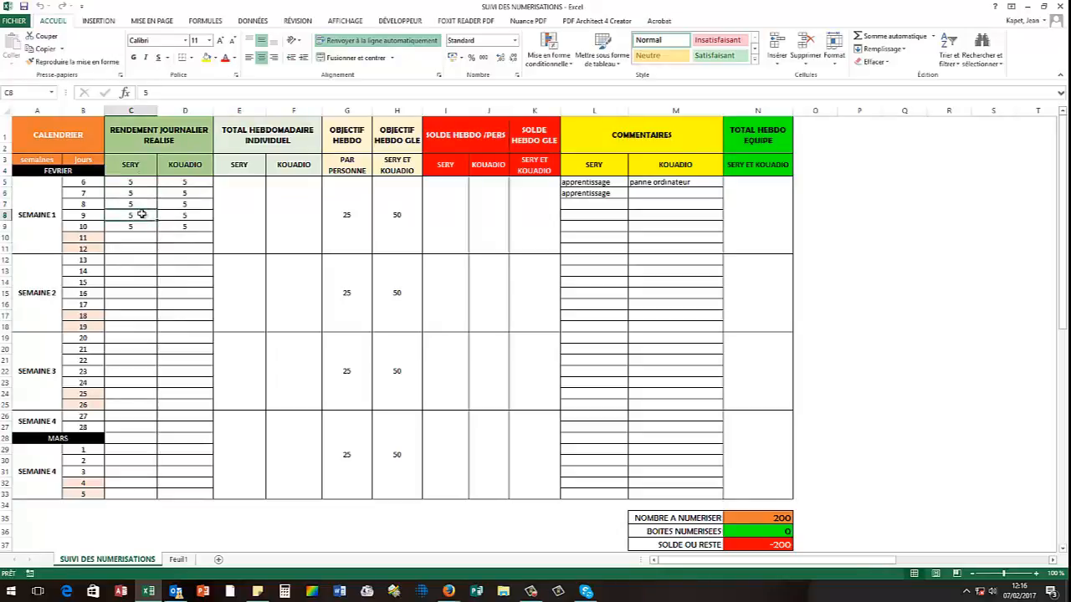
pyautogui.click(134, 168)
pyautogui.click(136, 192)
pyautogui.click(137, 225)
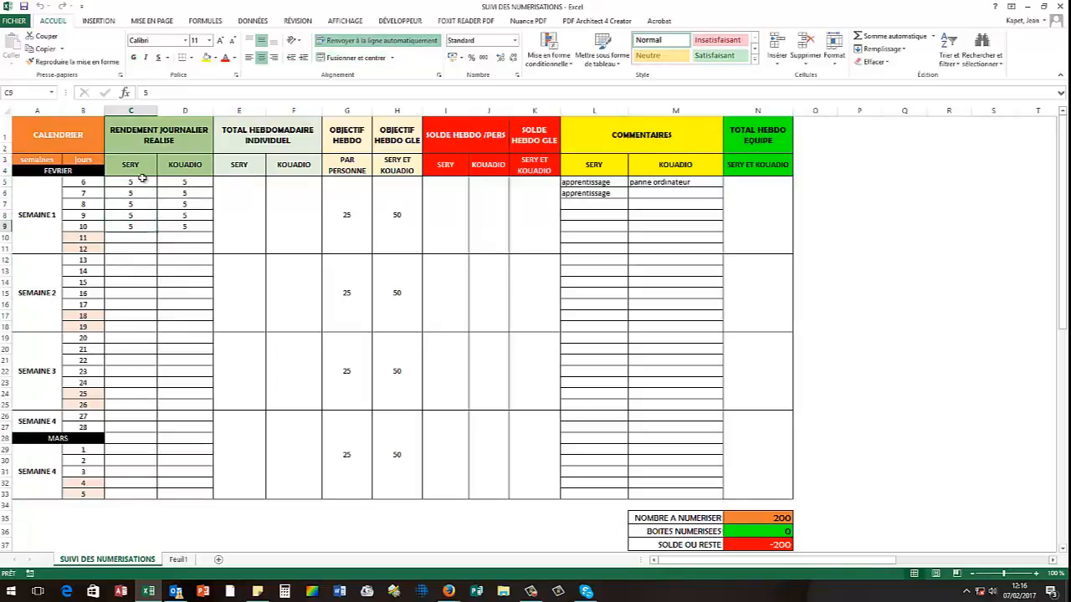
pyautogui.click(142, 181)
pyautogui.moveTo(140, 191); pyautogui.dragTo(137, 224)
pyautogui.click(140, 182)
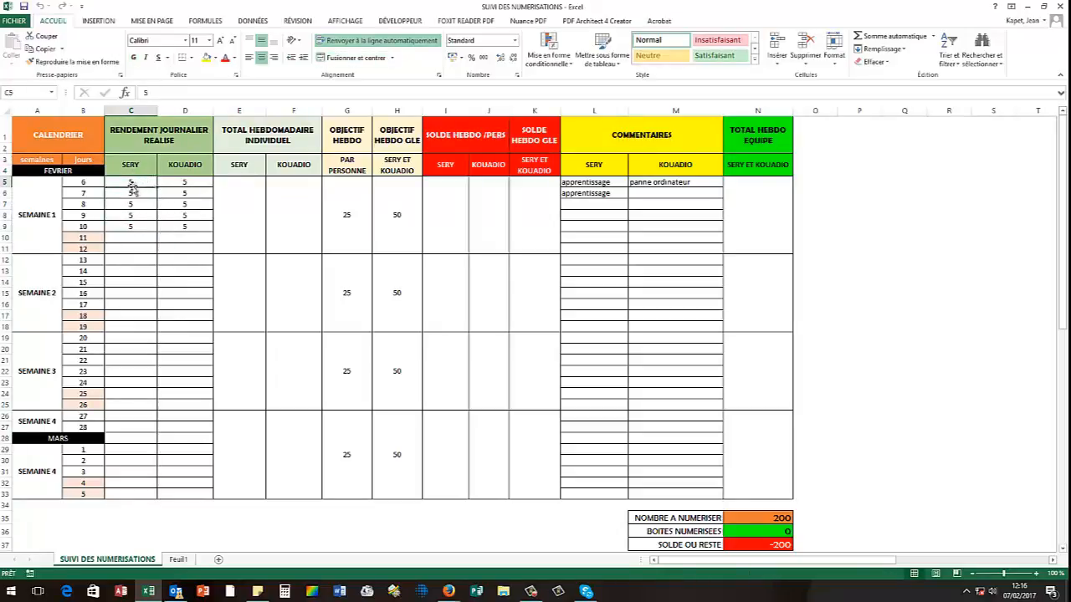
pyautogui.click(90, 182)
pyautogui.click(134, 168)
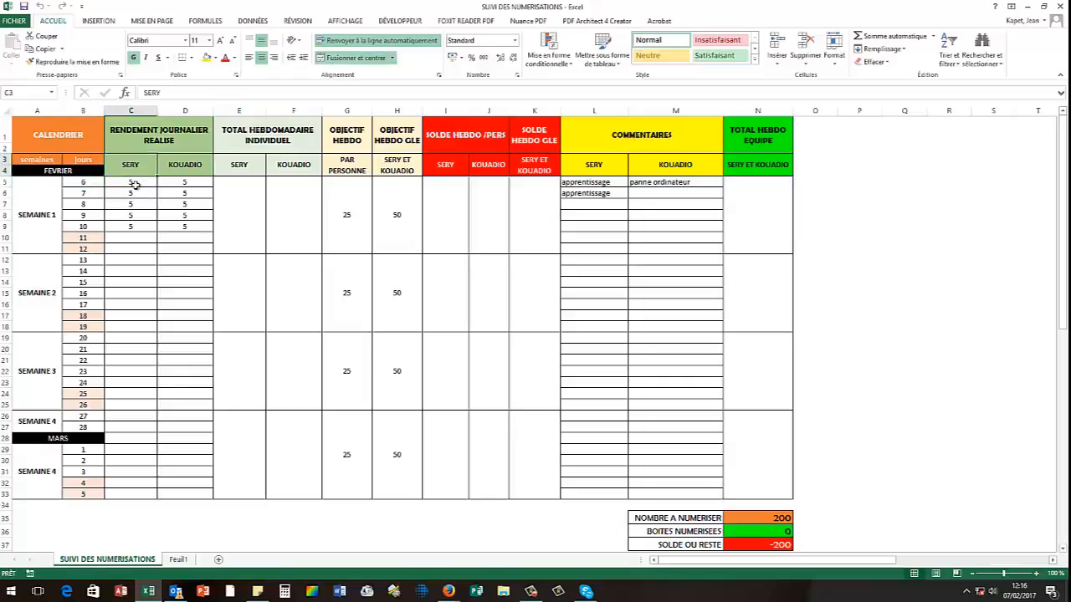
# - Compare the two workers' daily output entries for 6 February in C5 and D5
pyautogui.click(136, 183)
pyautogui.click(184, 166)
pyautogui.click(185, 184)
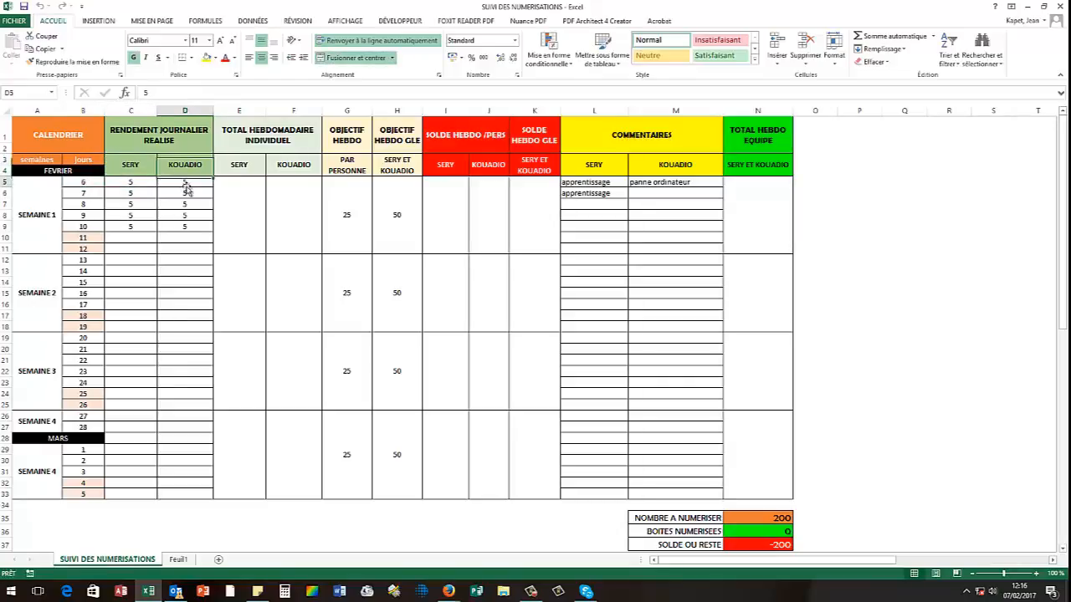
# - Examine the TOTAL HEBDOMADAIRE INDIVIDUEL section in columns E and F and its two worker subheadings
pyautogui.moveTo(232, 107); pyautogui.dragTo(282, 112)
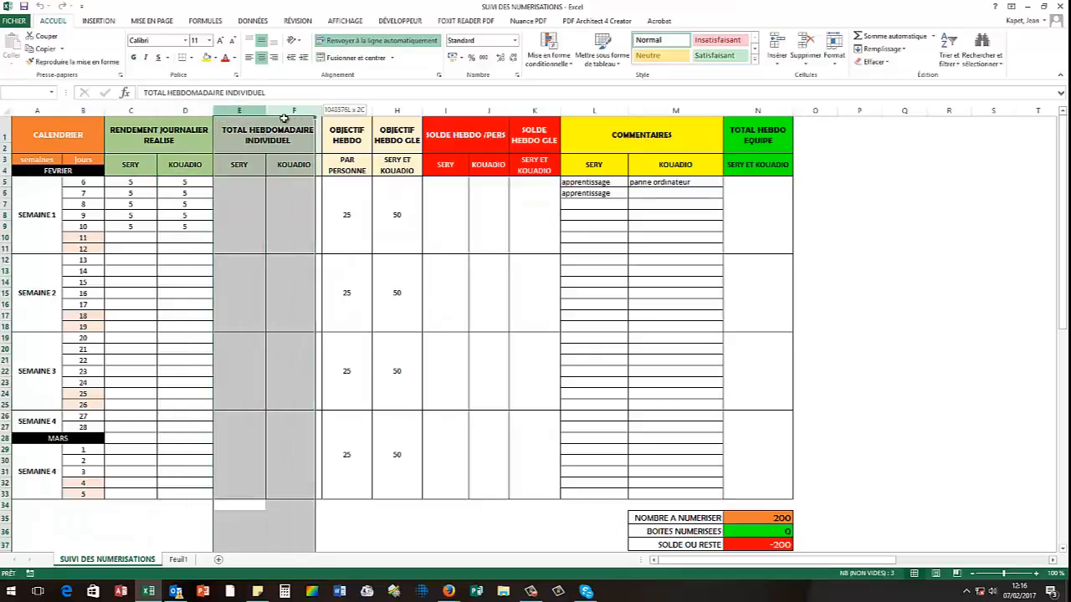
pyautogui.click(275, 151)
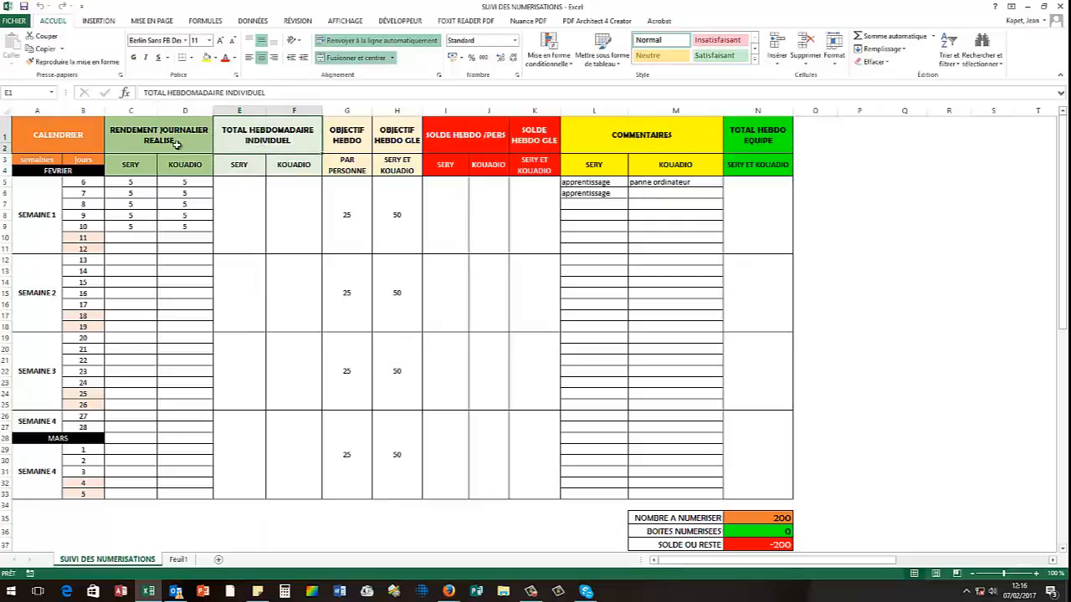
pyautogui.click(176, 145)
pyautogui.click(240, 164)
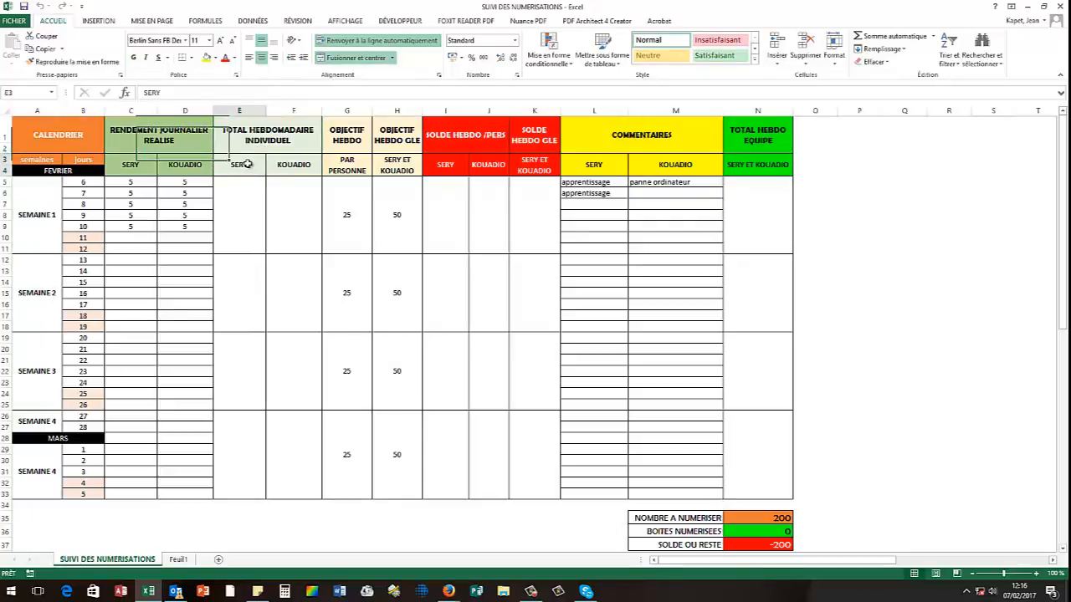
pyautogui.click(283, 166)
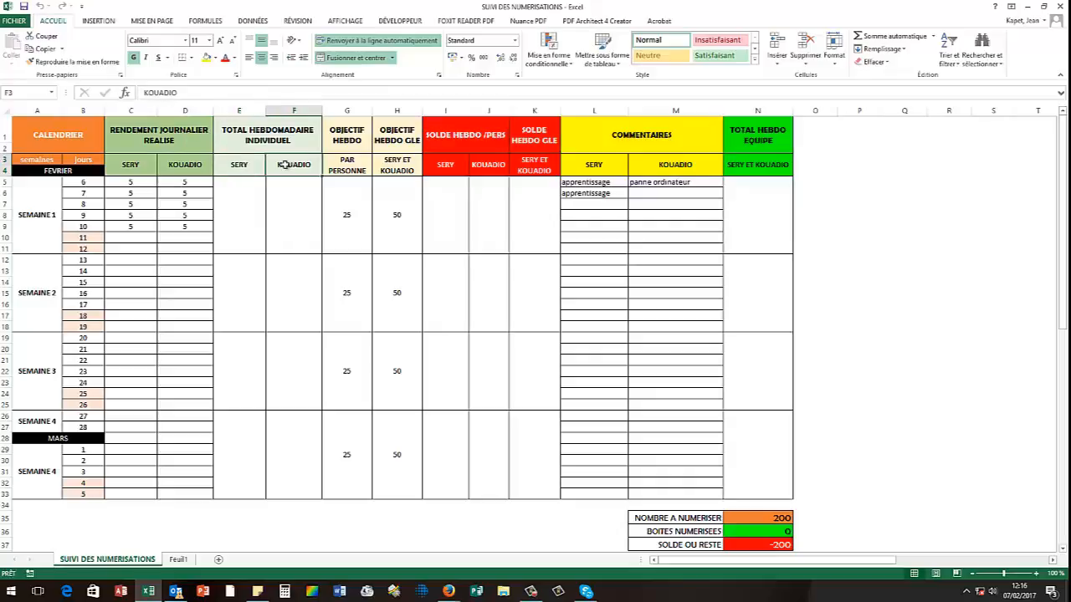
pyautogui.click(261, 144)
# - Inspect each worker's SEMAINE 1 weekly total cell, E5 and F5, against the daily output entries of that week
pyautogui.click(248, 200)
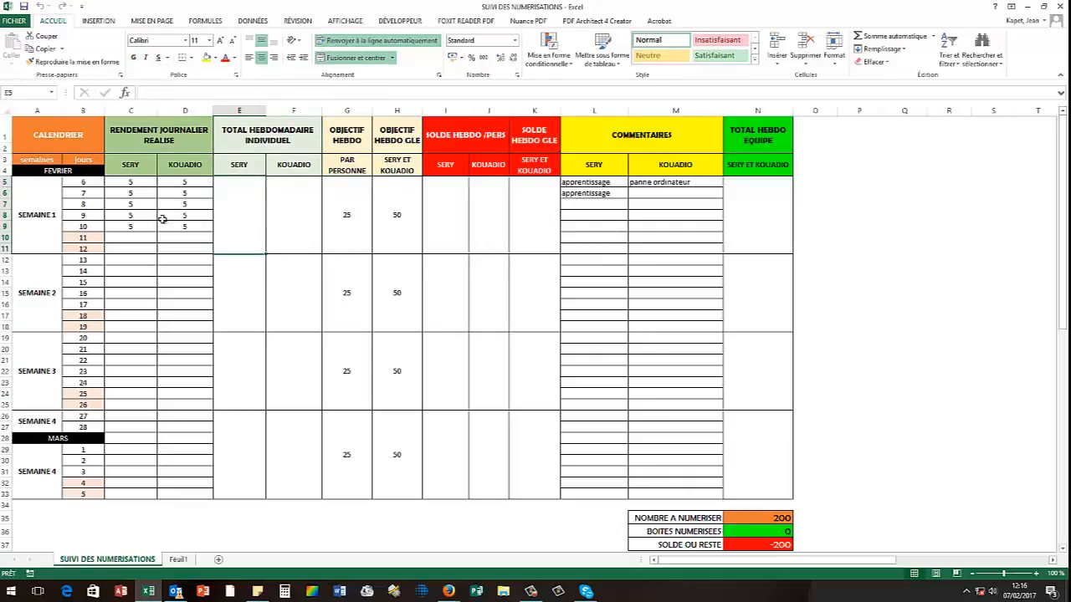
pyautogui.click(25, 224)
pyautogui.moveTo(53, 226); pyautogui.dragTo(209, 222)
pyautogui.click(242, 168)
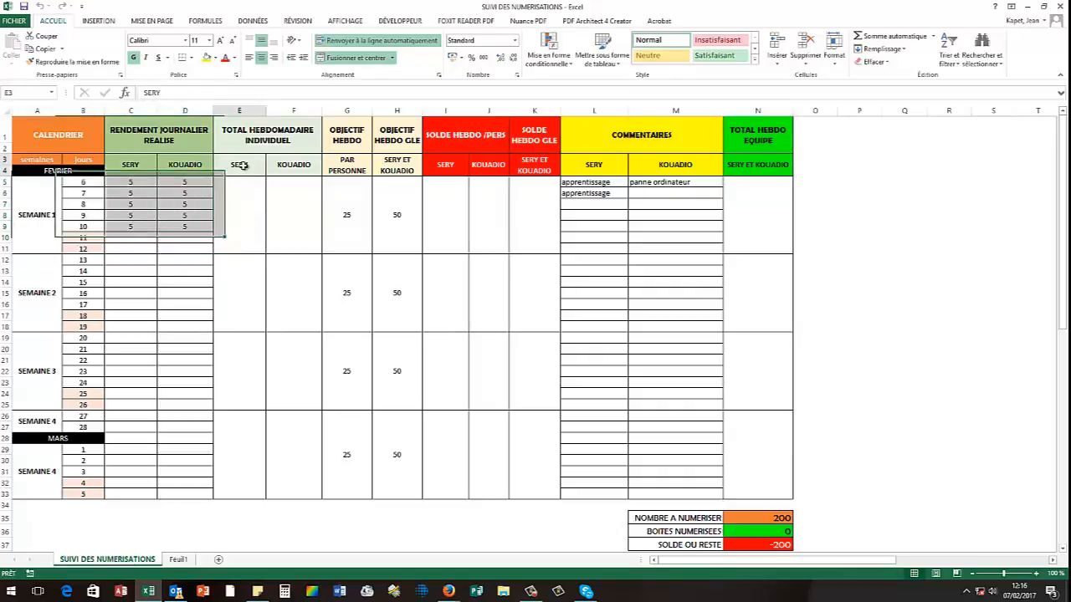
pyautogui.click(239, 227)
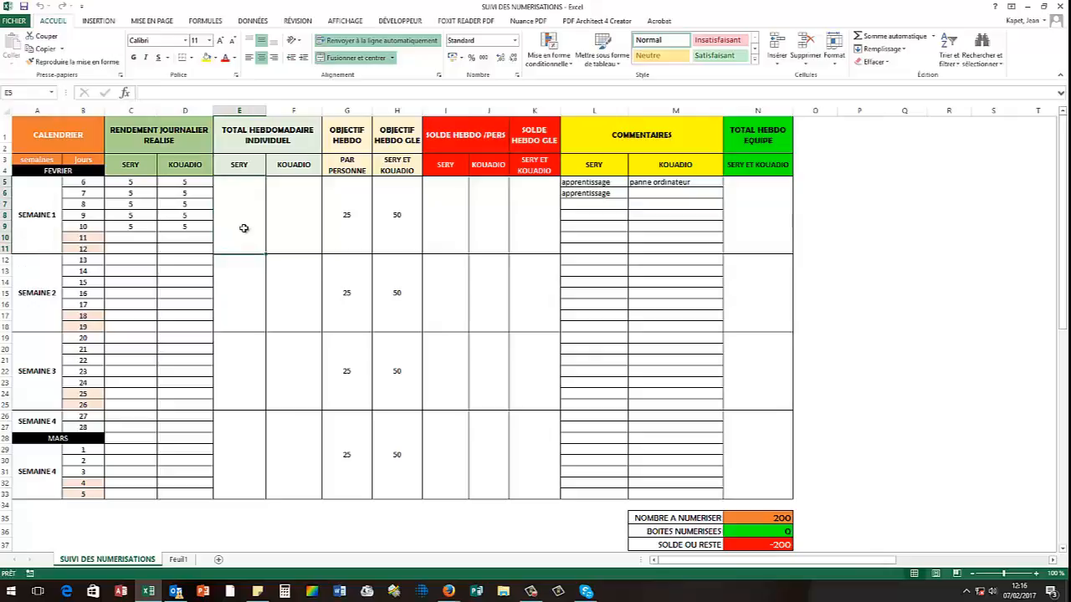
pyautogui.click(284, 165)
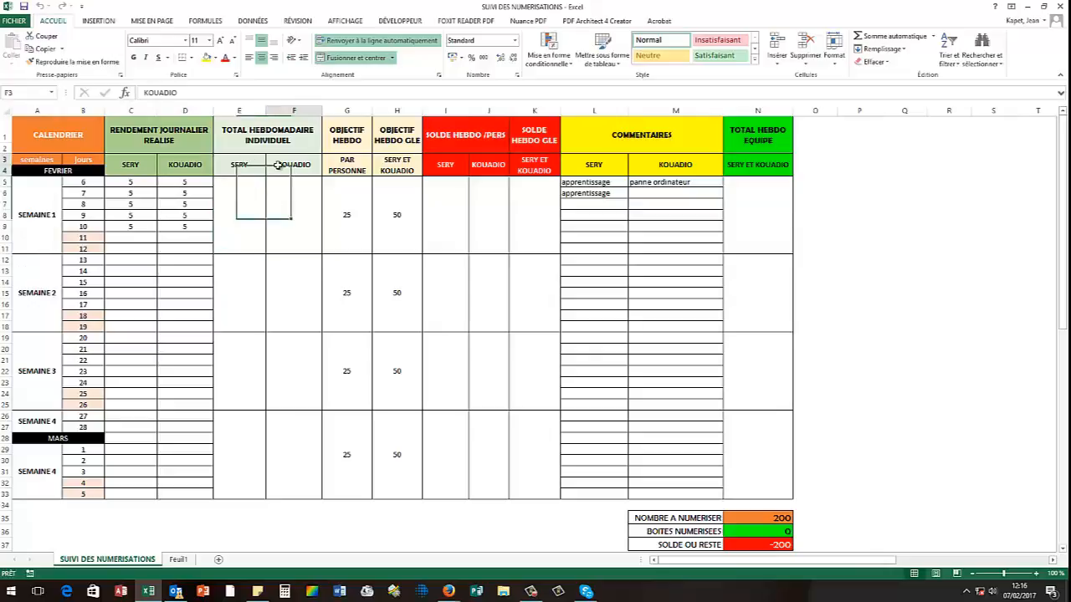
pyautogui.click(289, 214)
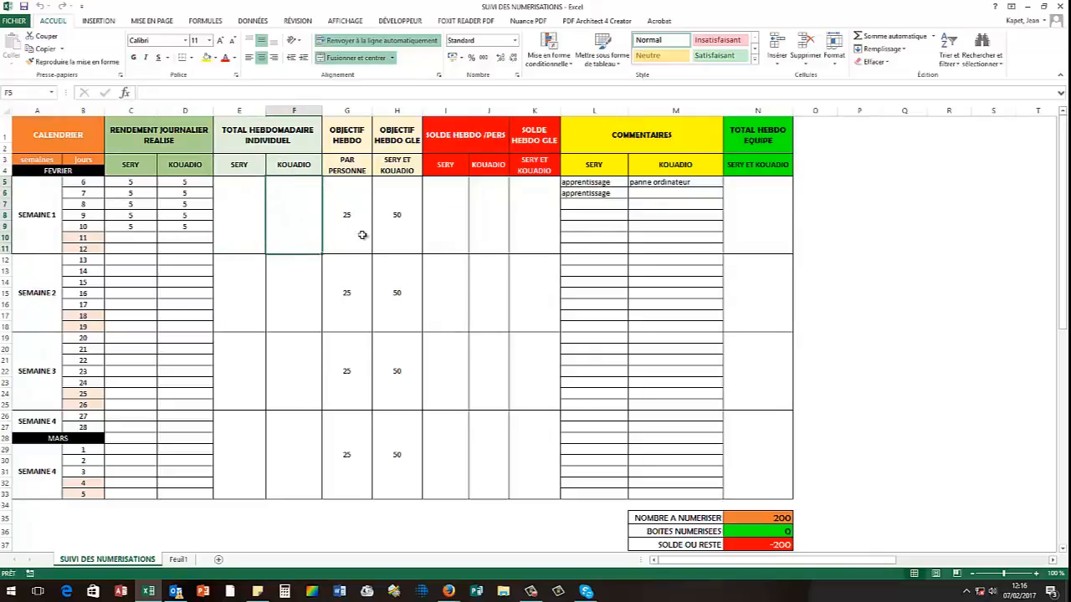
# - Examine the OBJECTIF HEBDO column and its SEMAINE 1 target in G5 against the days 6 to 10
pyautogui.moveTo(349, 107); pyautogui.dragTo(392, 124)
pyautogui.click(347, 142)
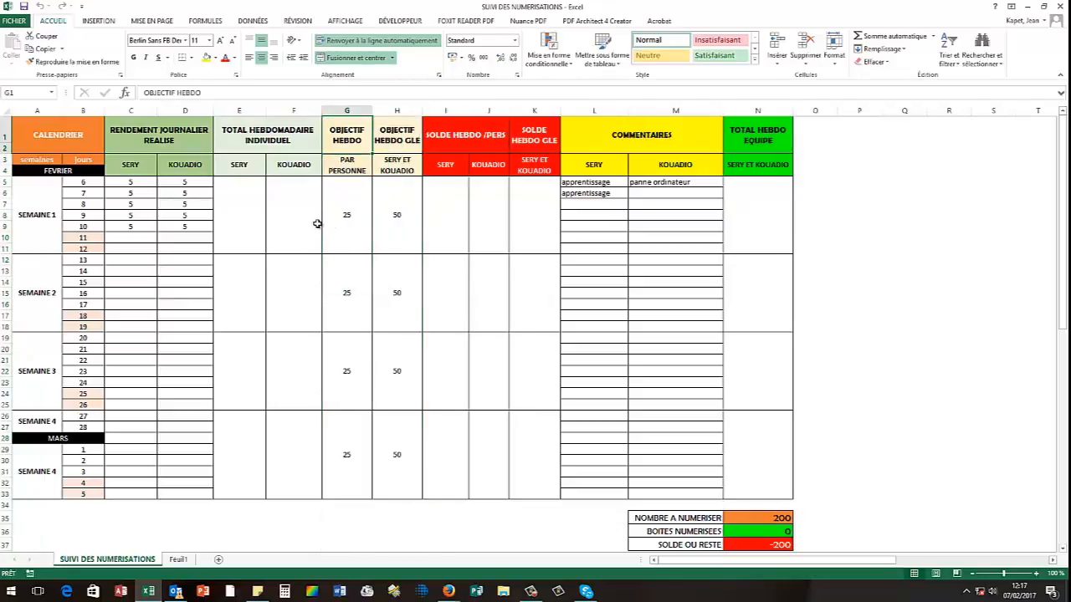
pyautogui.click(353, 219)
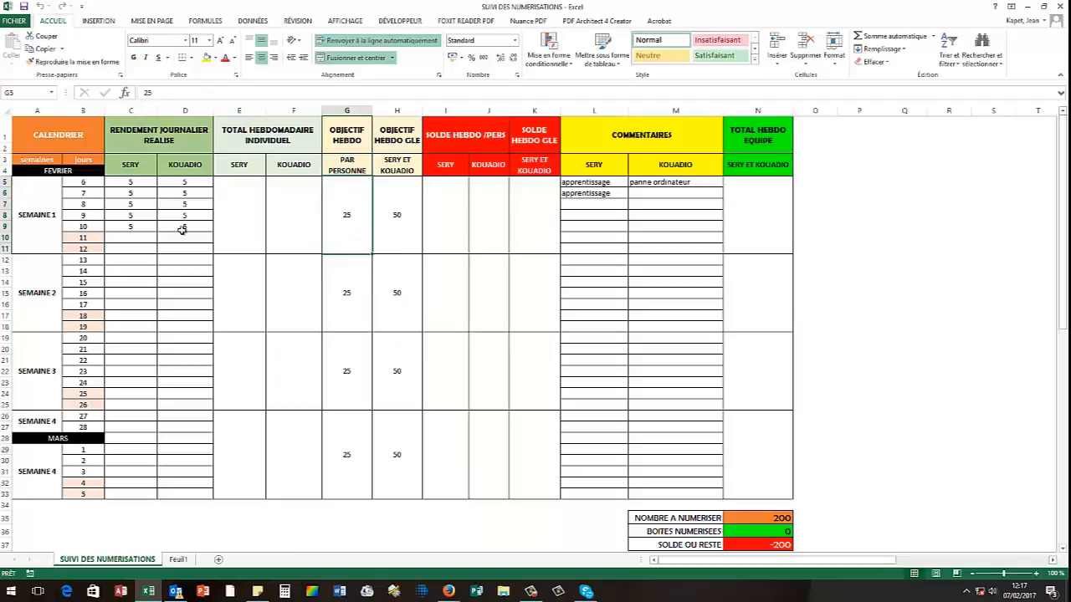
pyautogui.moveTo(84, 182); pyautogui.dragTo(84, 226)
pyautogui.click(343, 215)
# - Fill the per-person weekly target of 25 from SEMAINE 1 down through SEMAINE 3 as copied cells
pyautogui.moveTo(371, 252); pyautogui.dragTo(373, 299)
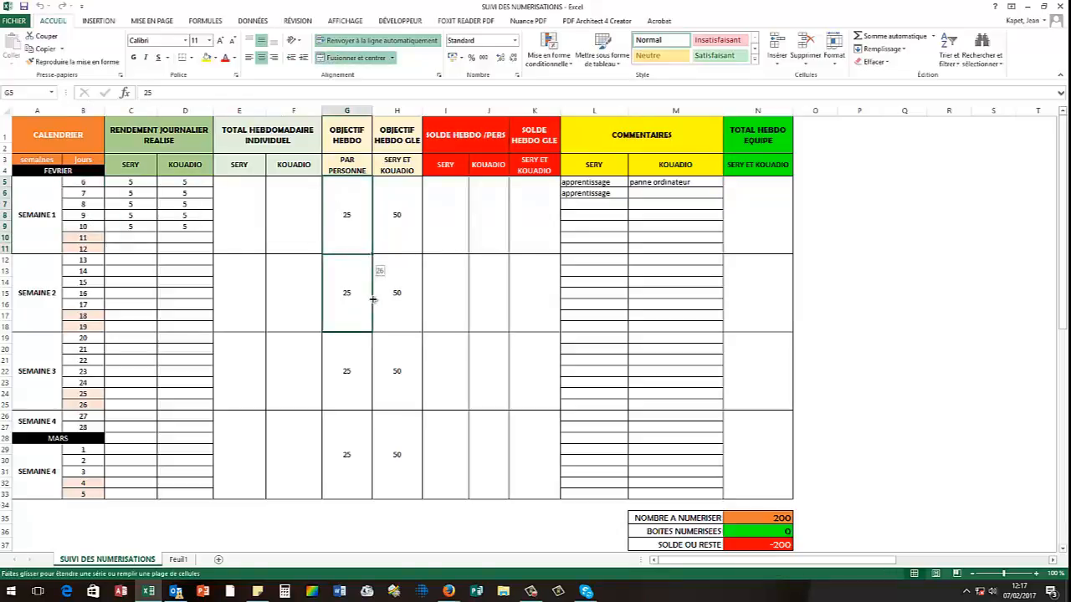
pyautogui.moveTo(368, 348); pyautogui.dragTo(369, 376)
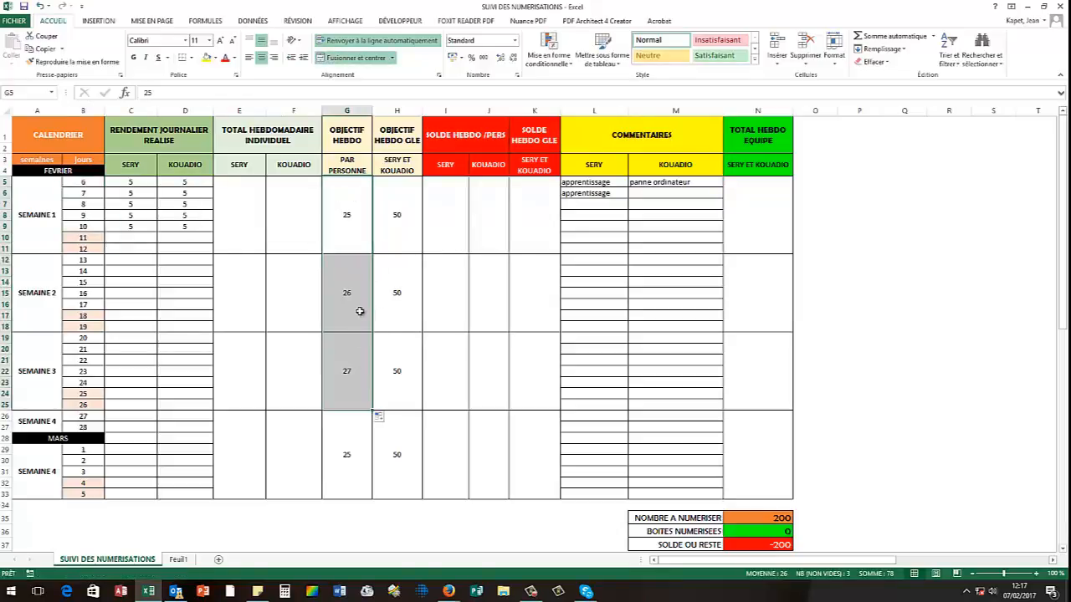
pyautogui.click(379, 416)
pyautogui.click(396, 433)
# - Check the per-person target of each week from SEMAINE 4 back to SEMAINE 1, including the OBJECTIF HEBDO headings
pyautogui.click(362, 463)
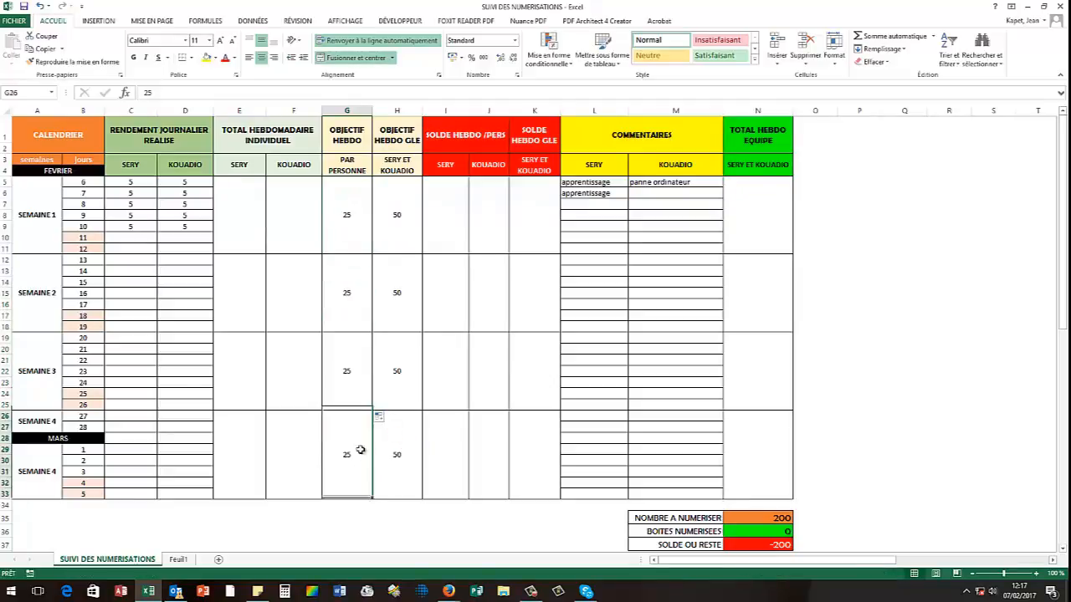
pyautogui.click(350, 375)
pyautogui.click(345, 294)
pyautogui.click(343, 233)
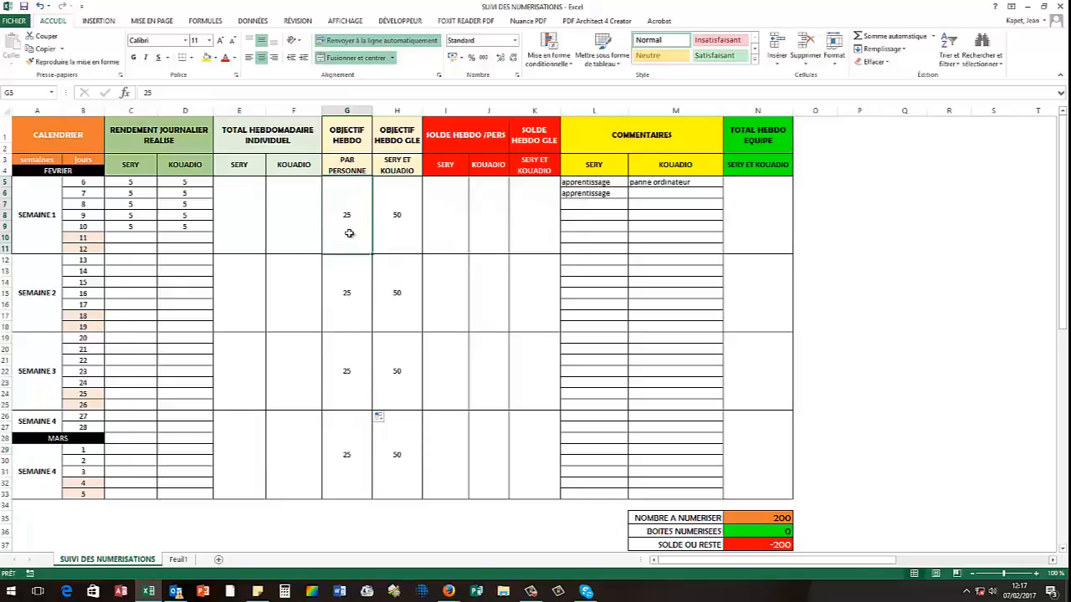
pyautogui.click(350, 162)
pyautogui.click(336, 139)
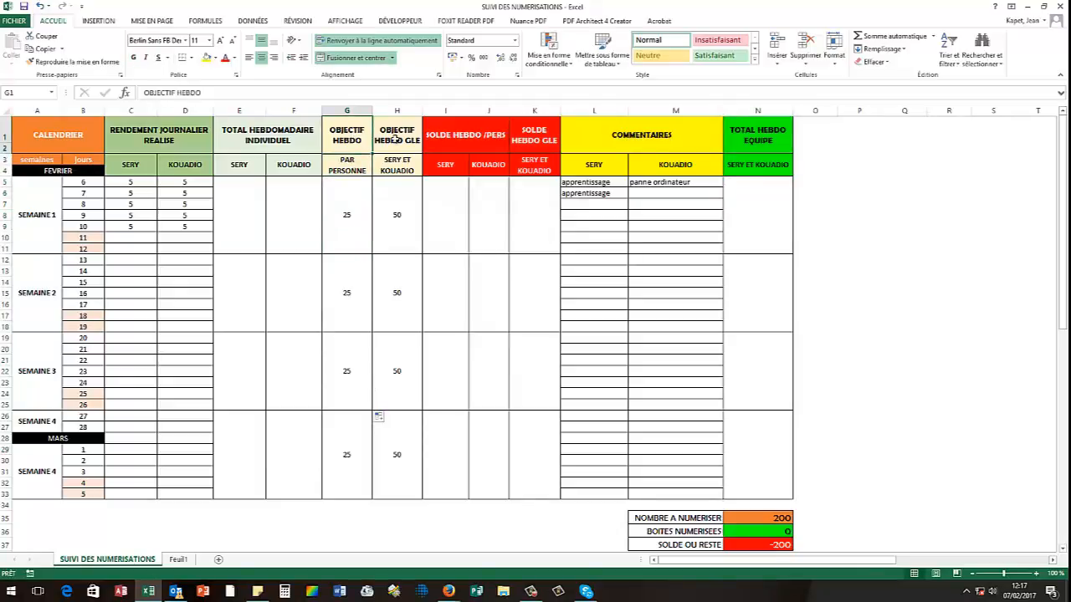
# - Examine the OBJECTIF HEBDO GLE column and compare its SEMAINE 1 team target in H5 with the per-person target in G5
pyautogui.moveTo(344, 113); pyautogui.dragTo(397, 112)
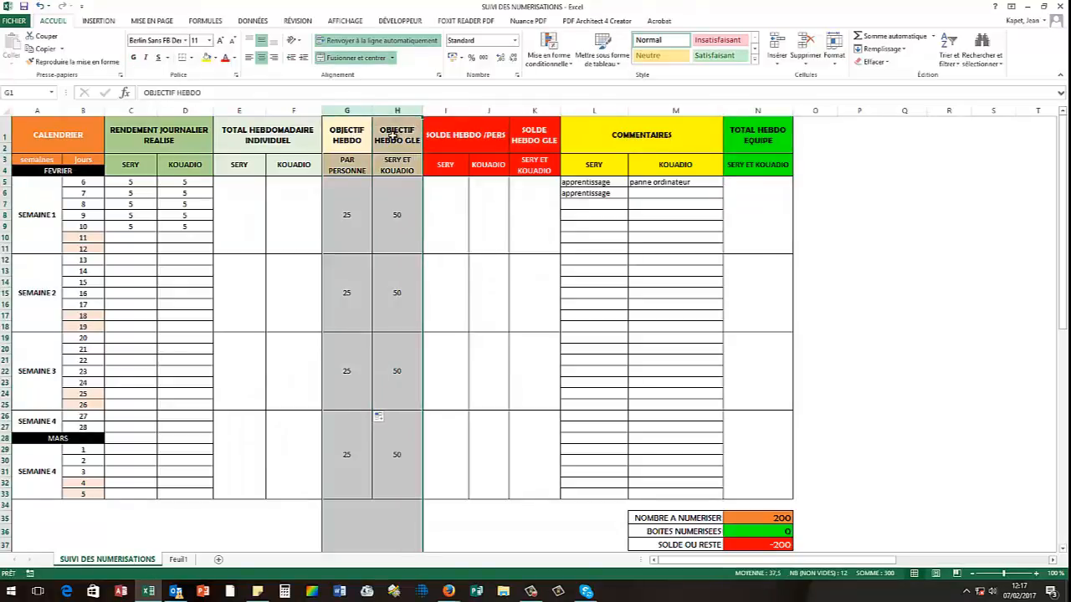
pyautogui.click(397, 136)
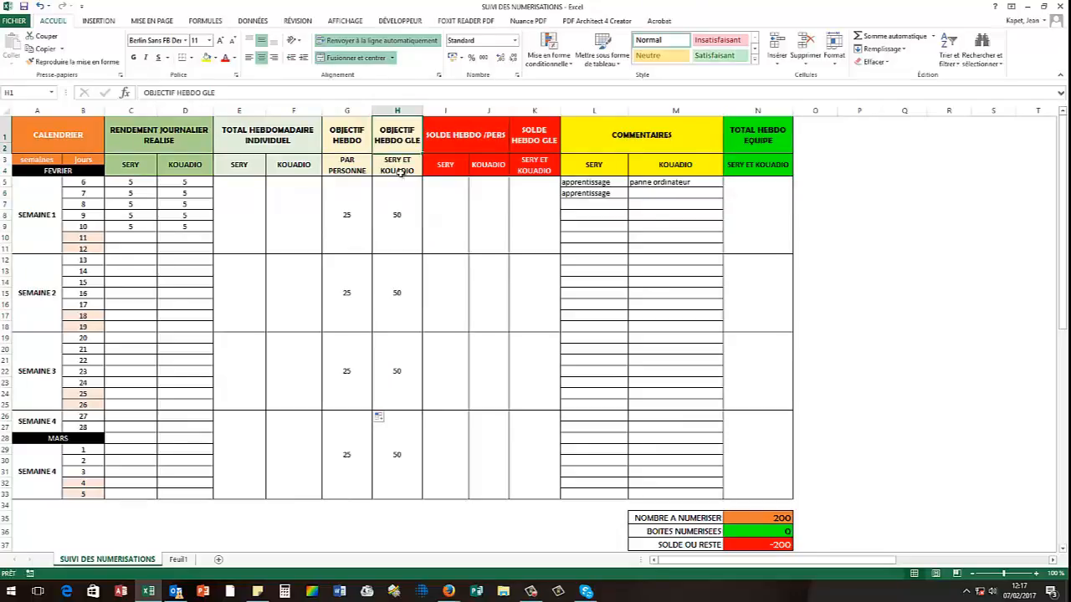
pyautogui.click(399, 170)
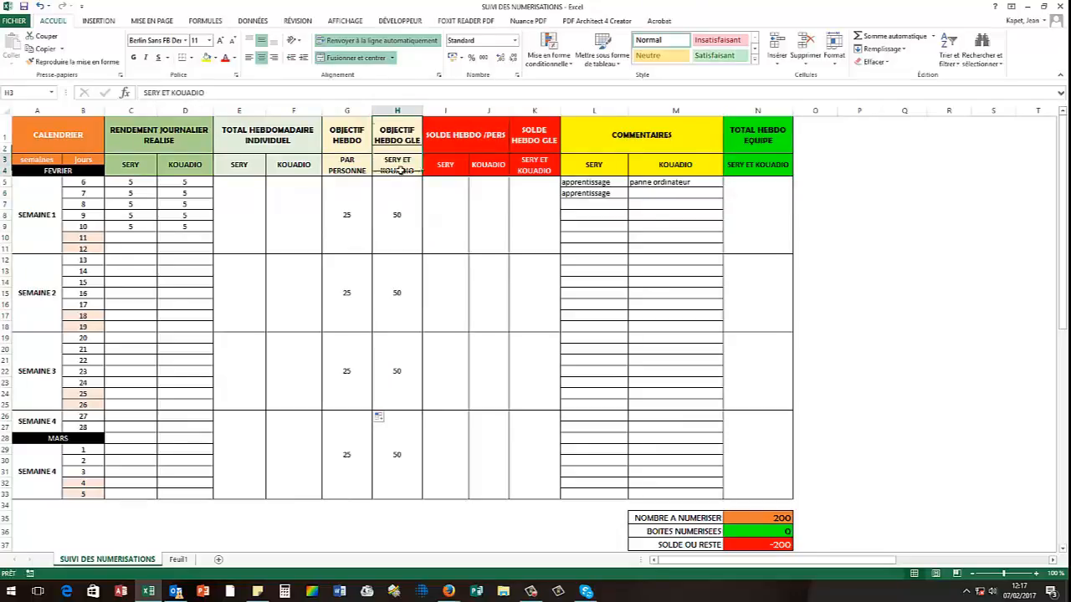
pyautogui.click(348, 223)
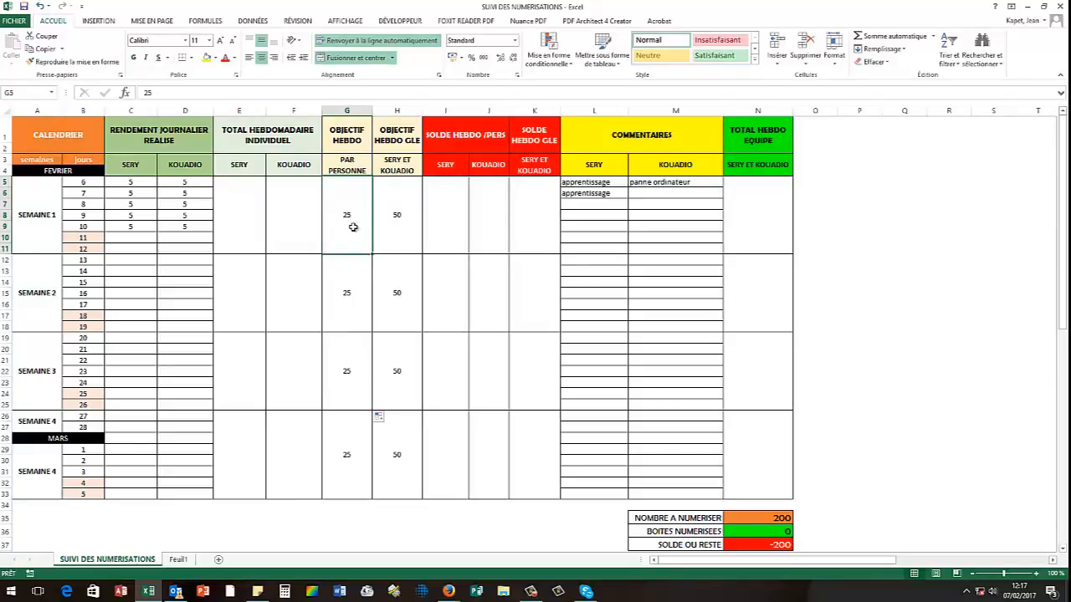
pyautogui.click(389, 223)
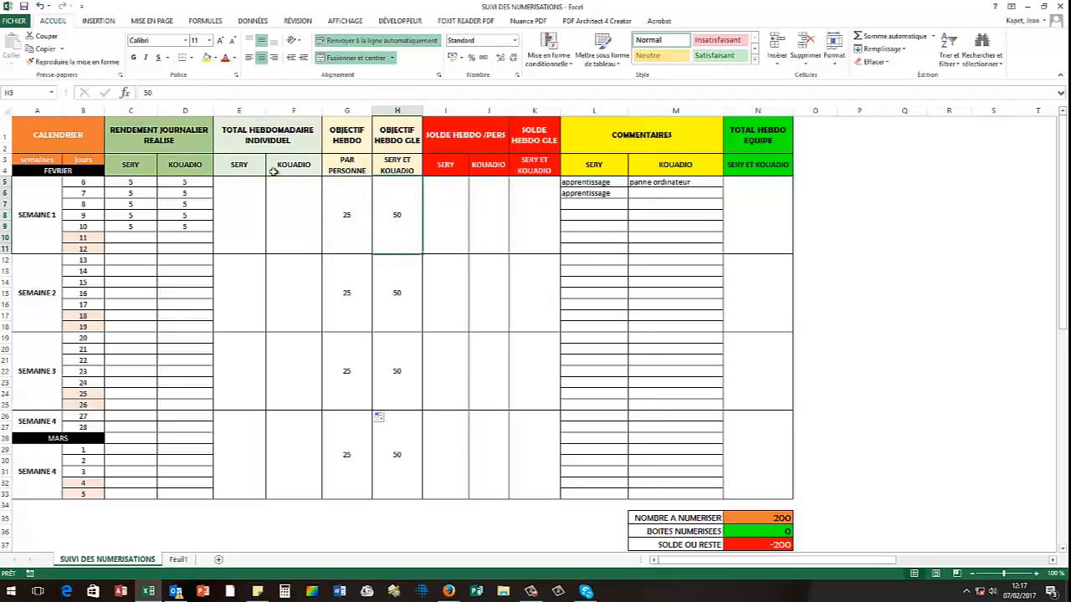
# - Relate the SEMAINE 1 label in column A to both workers' subheadings under TOTAL HEBDOMADAIRE INDIVIDUEL
pyautogui.click(35, 234)
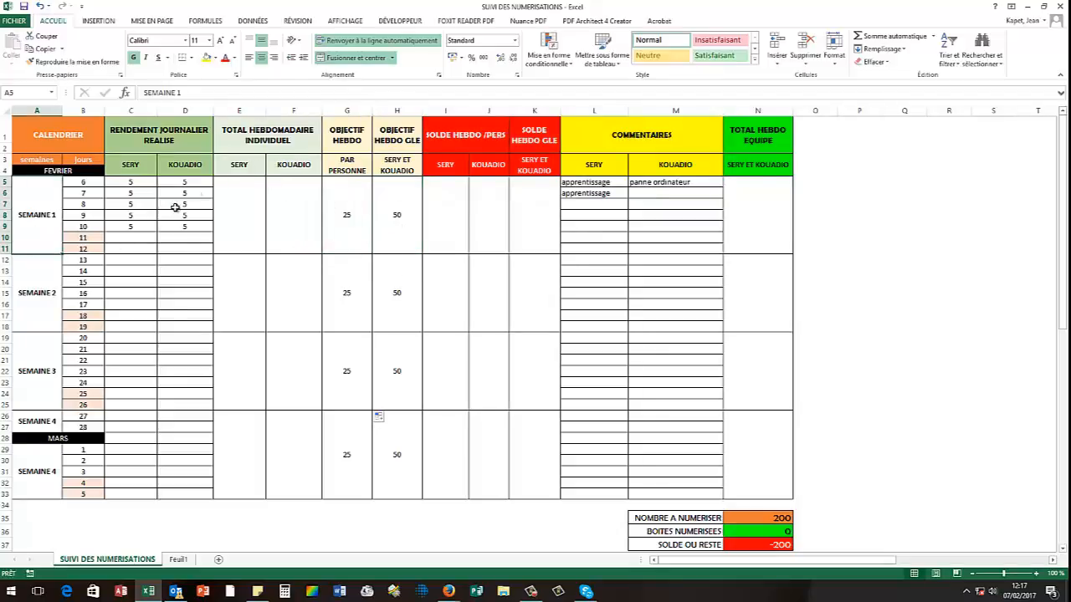
pyautogui.click(241, 167)
pyautogui.click(286, 167)
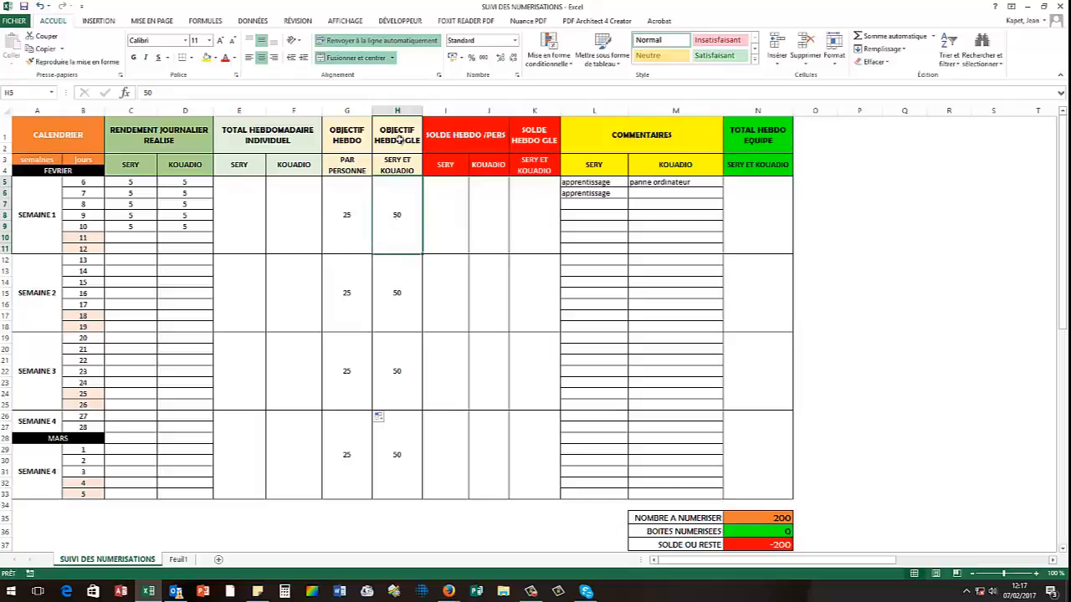
# - Examine the SOLDE HEBDO /PERS section in columns I and J and its two worker subheadings
pyautogui.moveTo(347, 111); pyautogui.dragTo(518, 115)
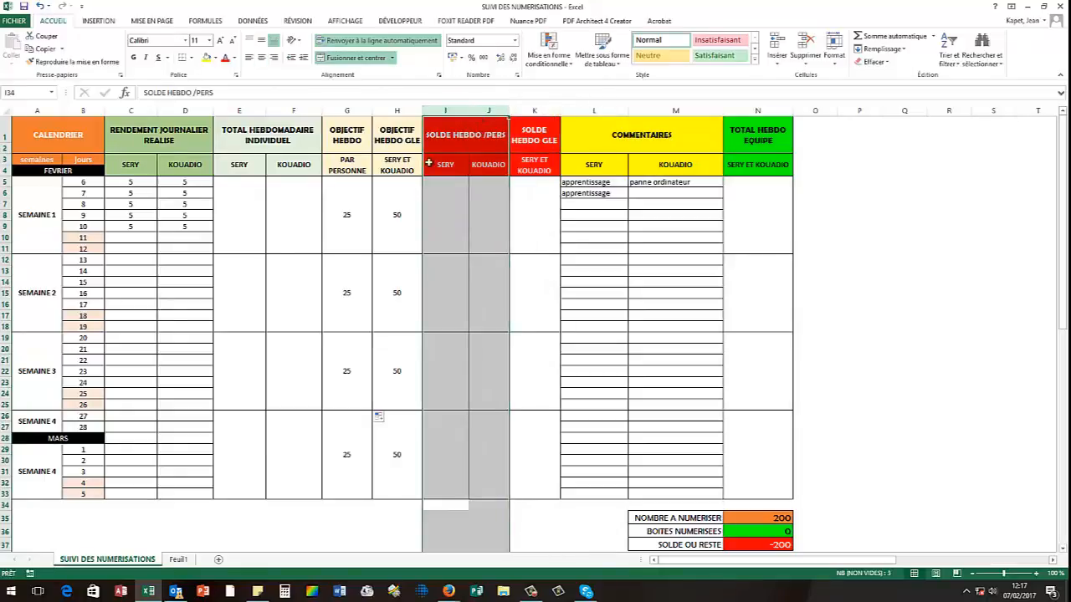
pyautogui.click(457, 140)
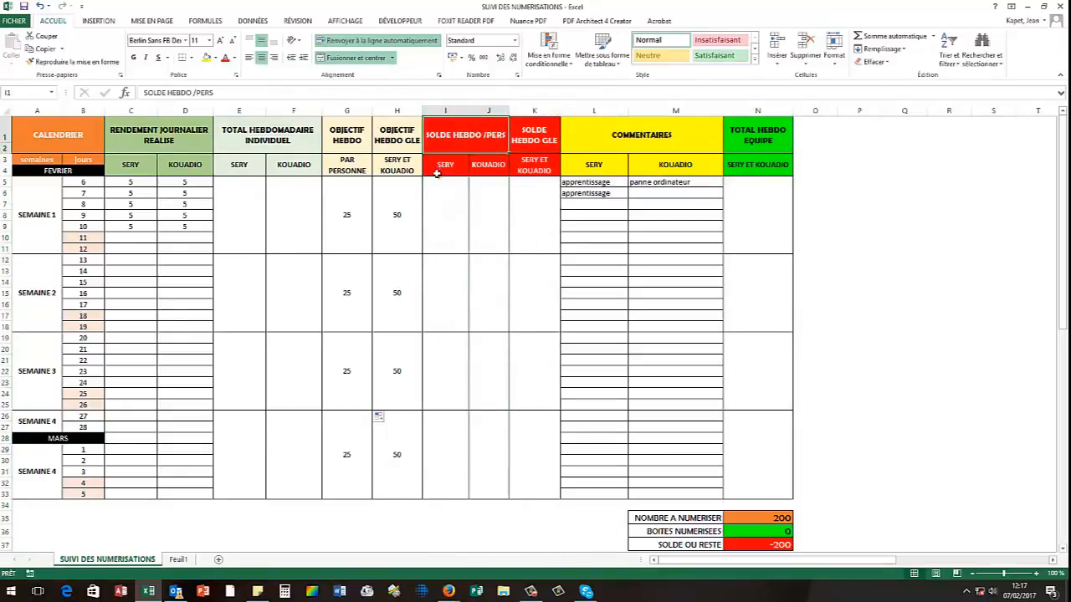
pyautogui.click(442, 165)
pyautogui.click(482, 172)
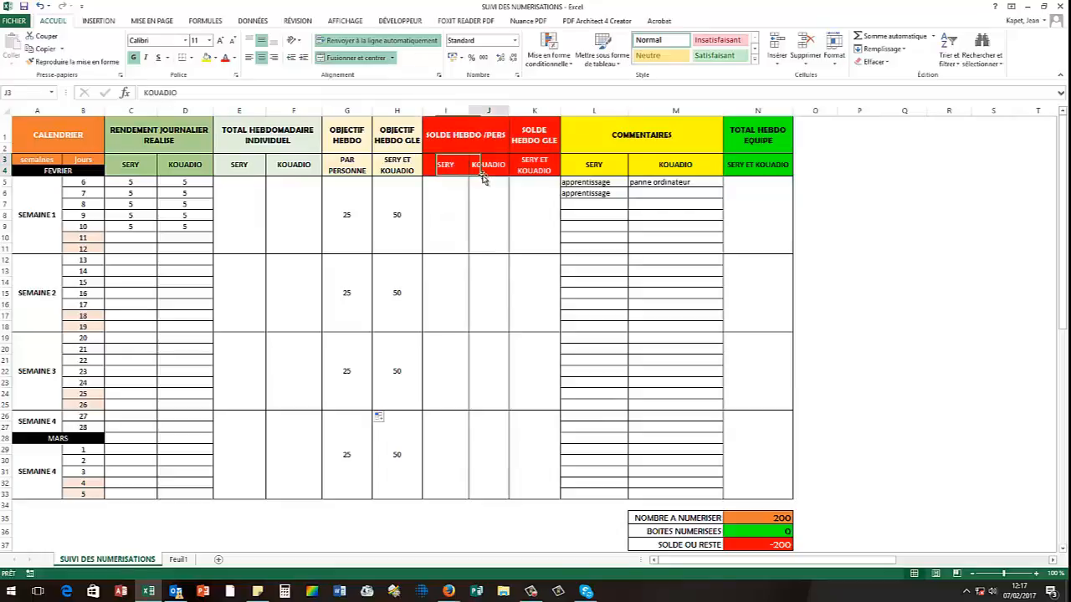
pyautogui.click(452, 141)
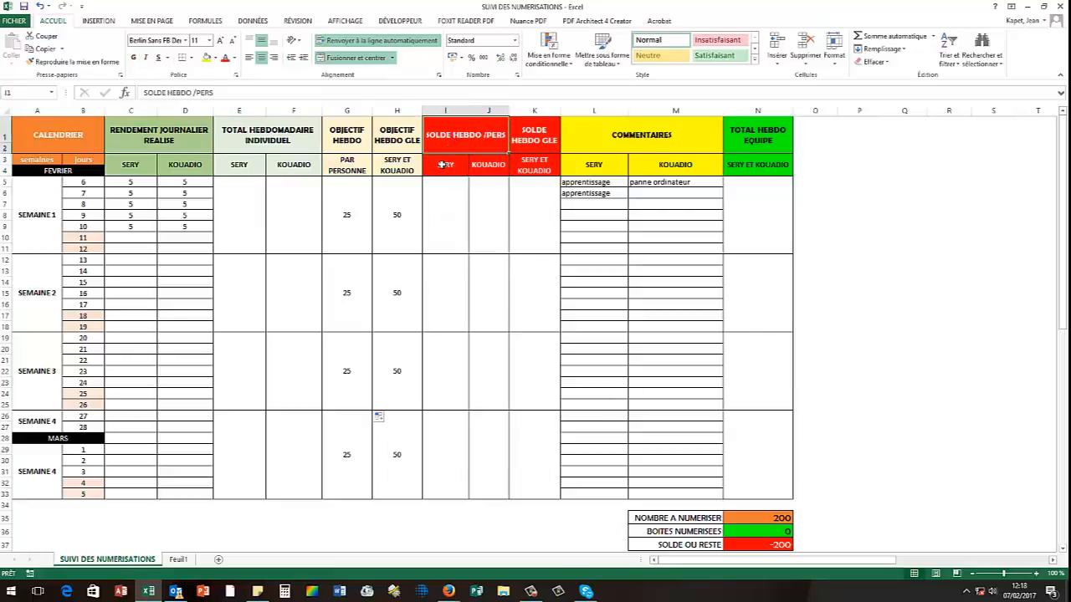
pyautogui.click(441, 165)
pyautogui.click(450, 151)
# - Compare the SEMAINE 1 team target in H5 with the first worker's balance cell I5 under SOLDE HEBDO /PERS
pyautogui.click(405, 229)
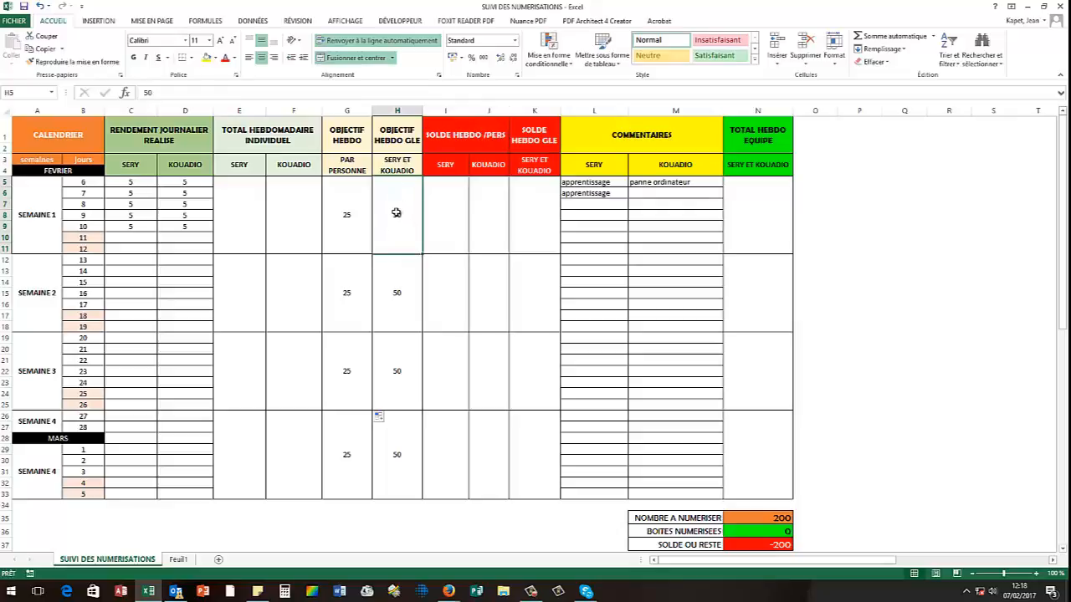
pyautogui.click(445, 208)
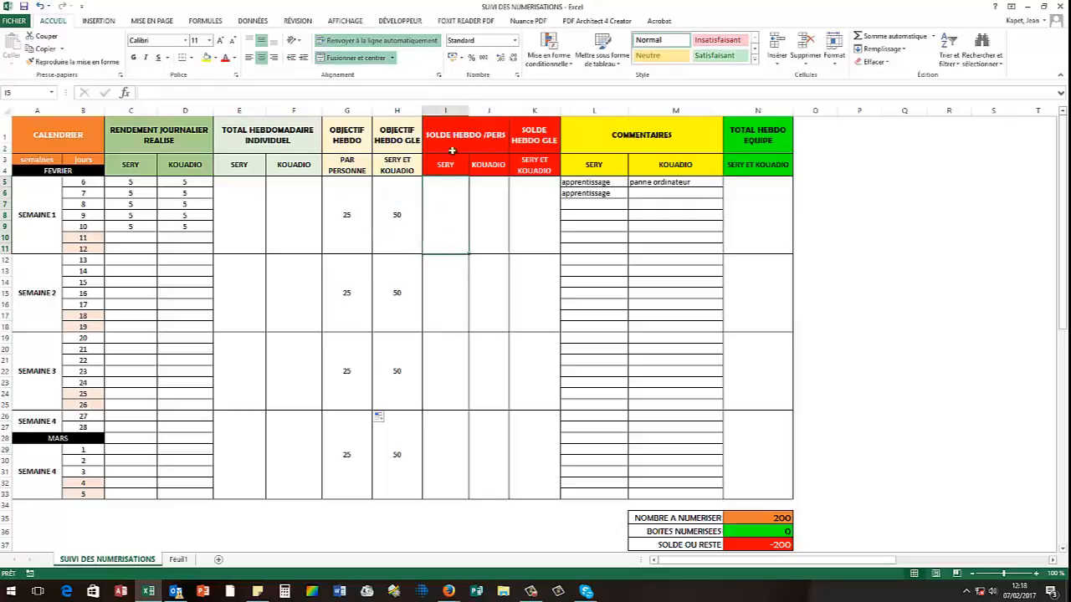
pyautogui.click(447, 130)
pyautogui.moveTo(452, 108); pyautogui.dragTo(488, 108)
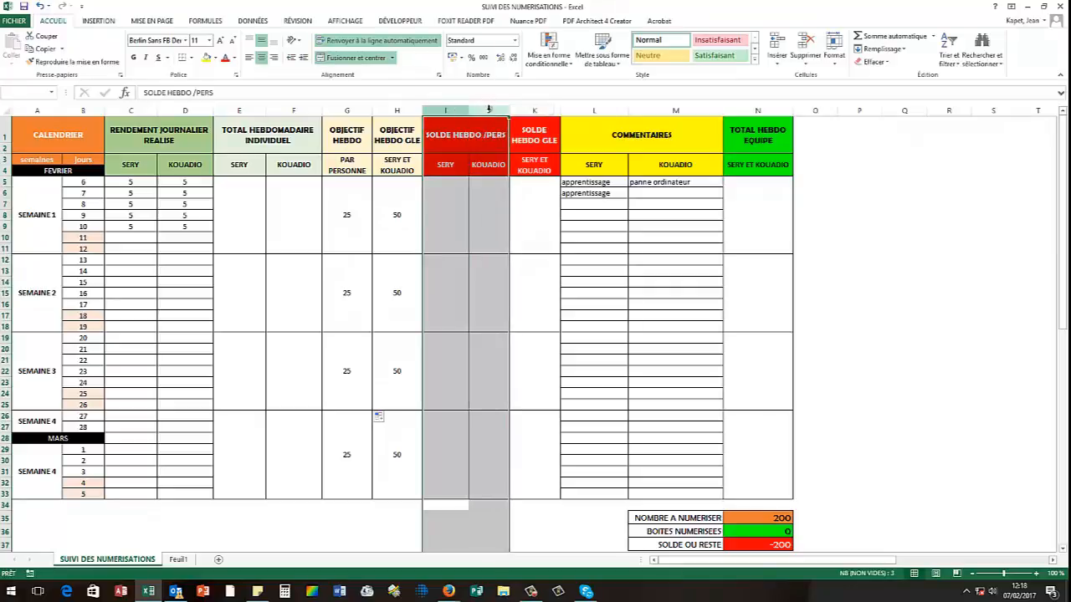
pyautogui.click(437, 207)
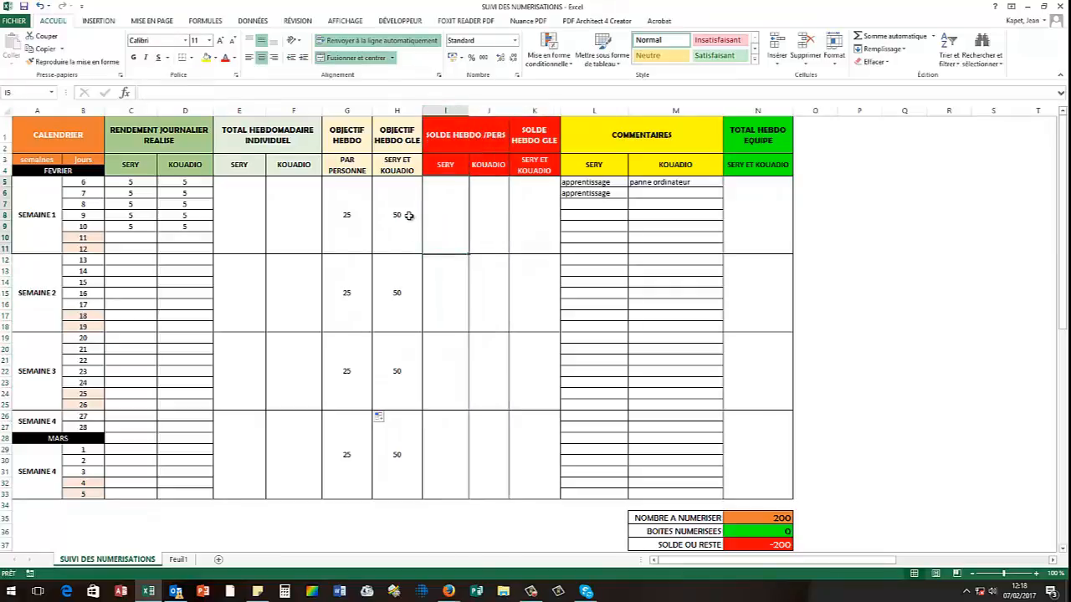
# - Review the first worker's SEMAINE 1 balance cell I5 against the per-person target in G5 and its column headings
pyautogui.click(449, 167)
pyautogui.click(448, 207)
pyautogui.click(358, 216)
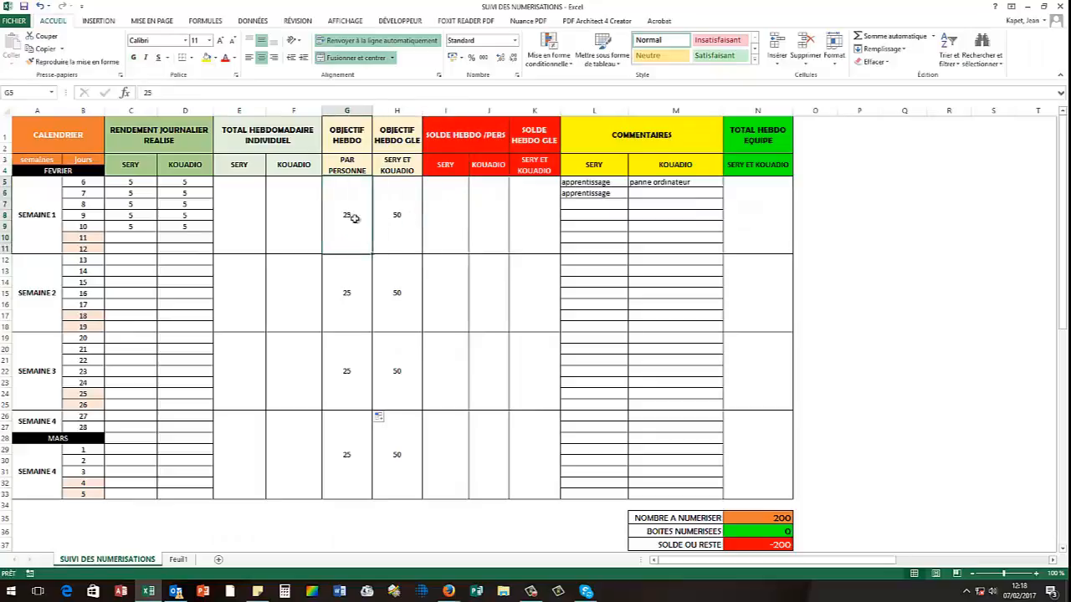
pyautogui.click(446, 211)
pyautogui.click(444, 144)
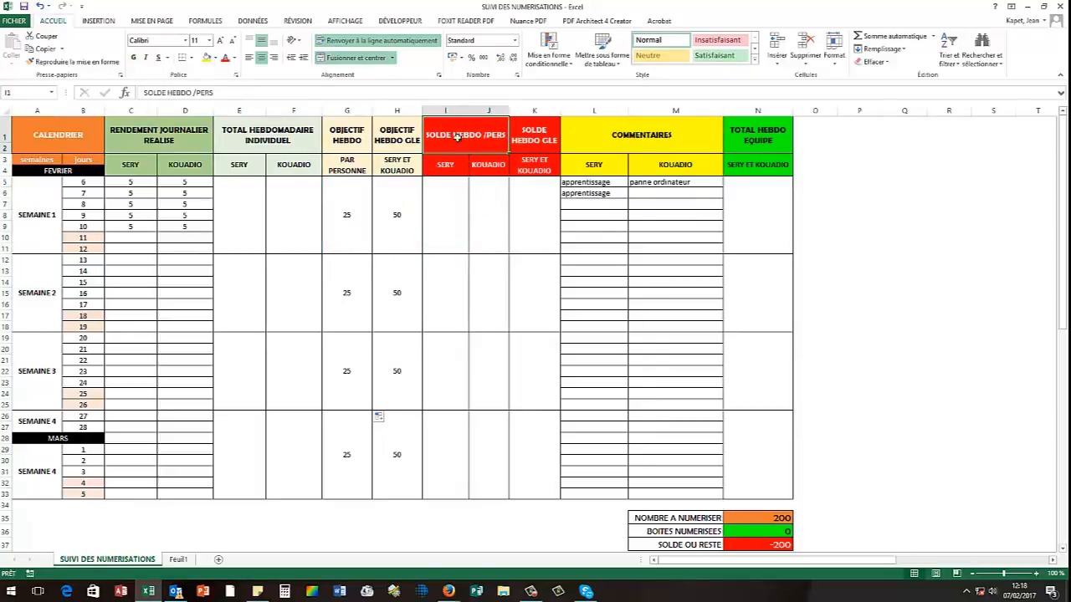
pyautogui.click(447, 167)
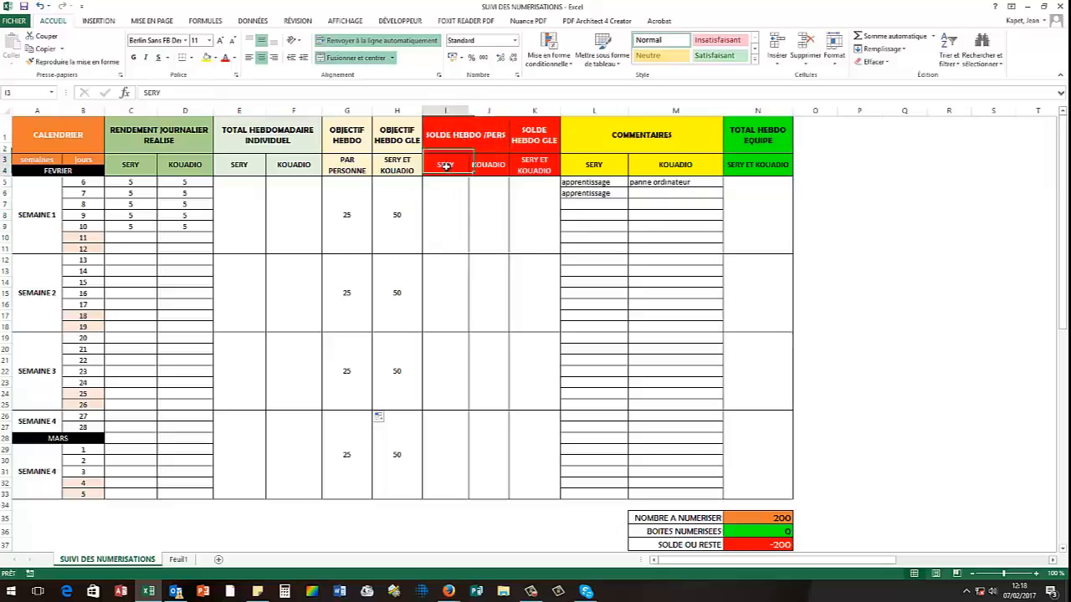
# - Review the second worker's balance cell J5, and compare the SOLDE HEBDO GLE cell K5 with the team target in H5
pyautogui.click(491, 168)
pyautogui.click(494, 218)
pyautogui.click(527, 147)
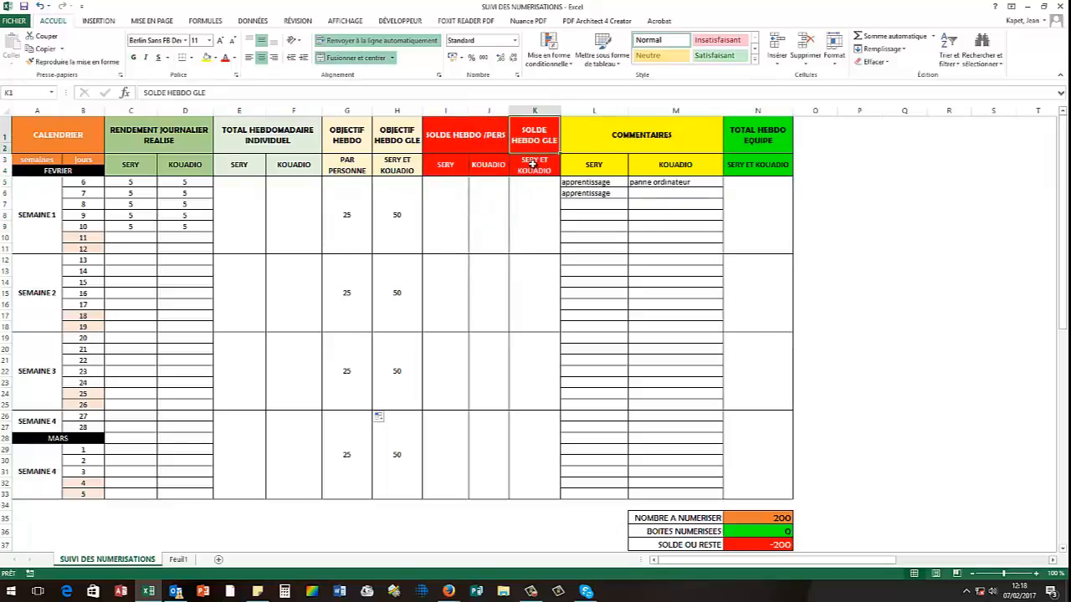
pyautogui.click(533, 166)
pyautogui.click(529, 211)
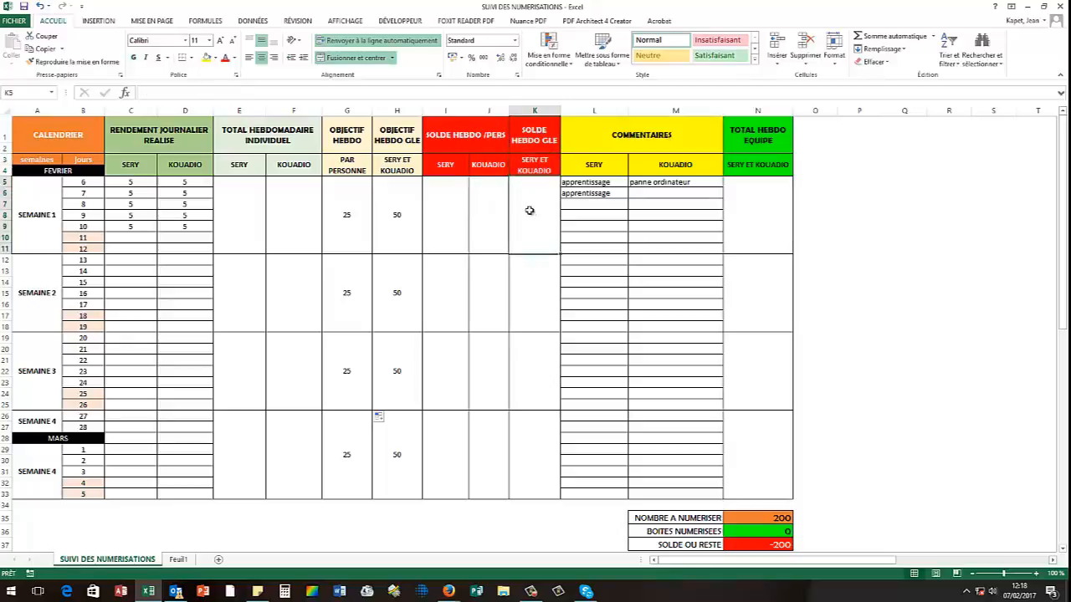
pyautogui.click(399, 224)
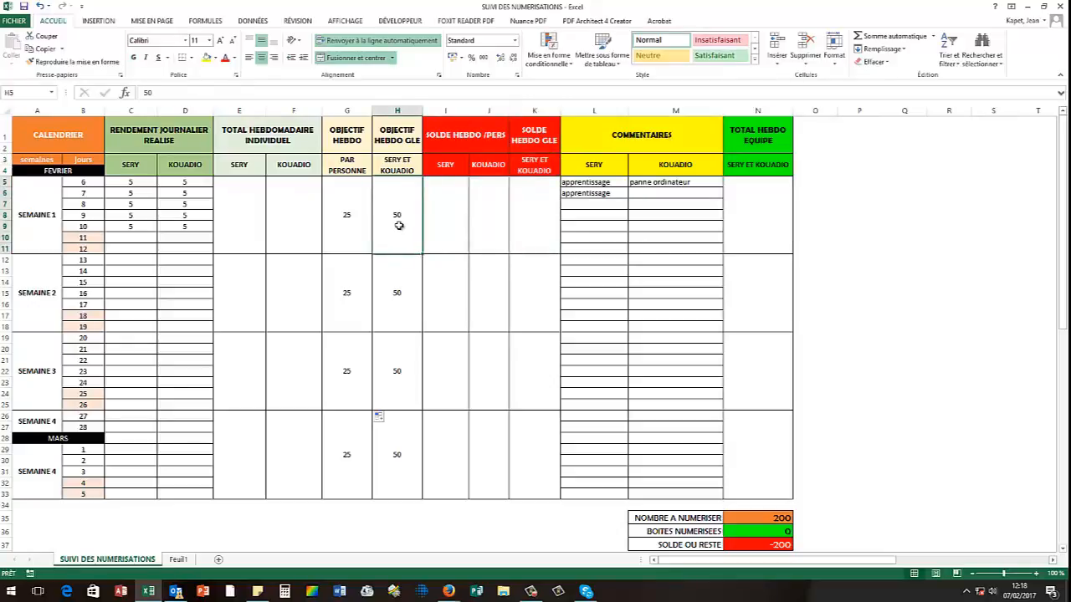
pyautogui.click(528, 220)
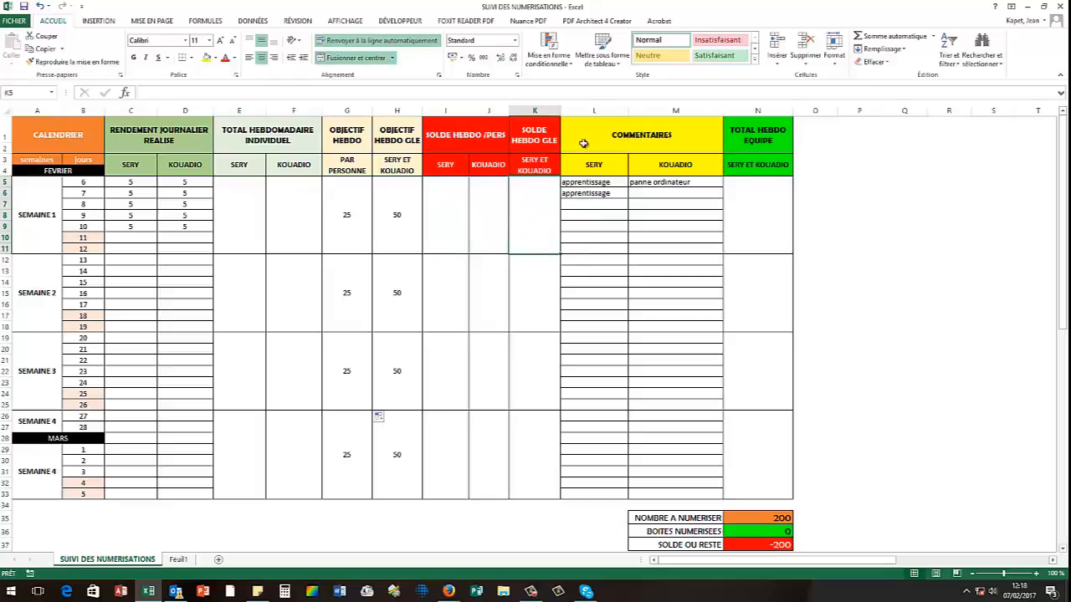
# - Examine the COMMENTAIRES section in columns L and M, relating the first worker's subheading to the SEMAINE 1 team target in H5
pyautogui.moveTo(594, 110); pyautogui.dragTo(683, 121)
pyautogui.click(618, 143)
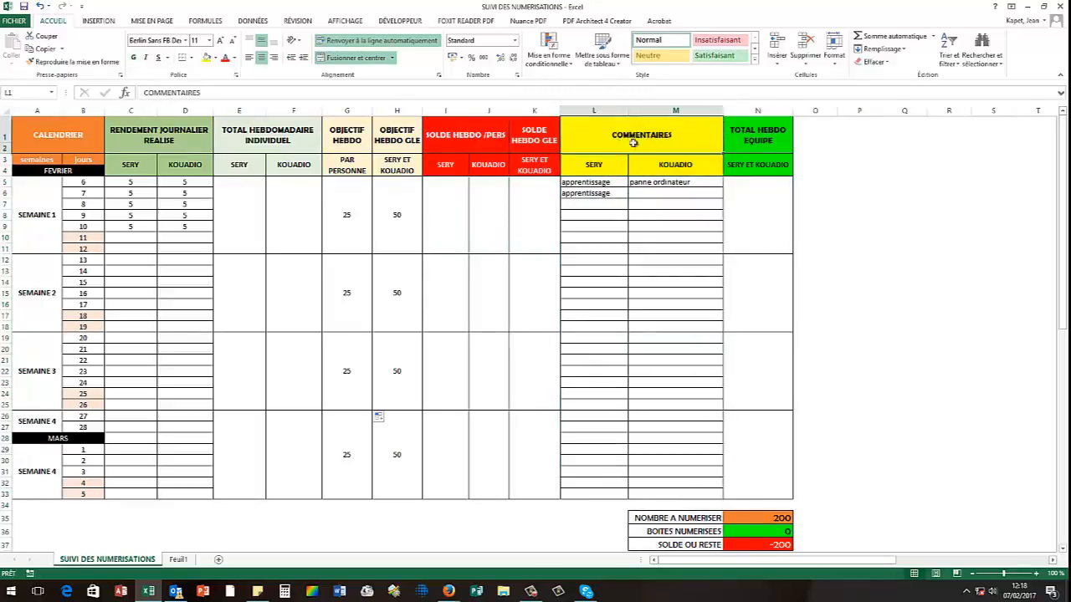
pyautogui.click(599, 179)
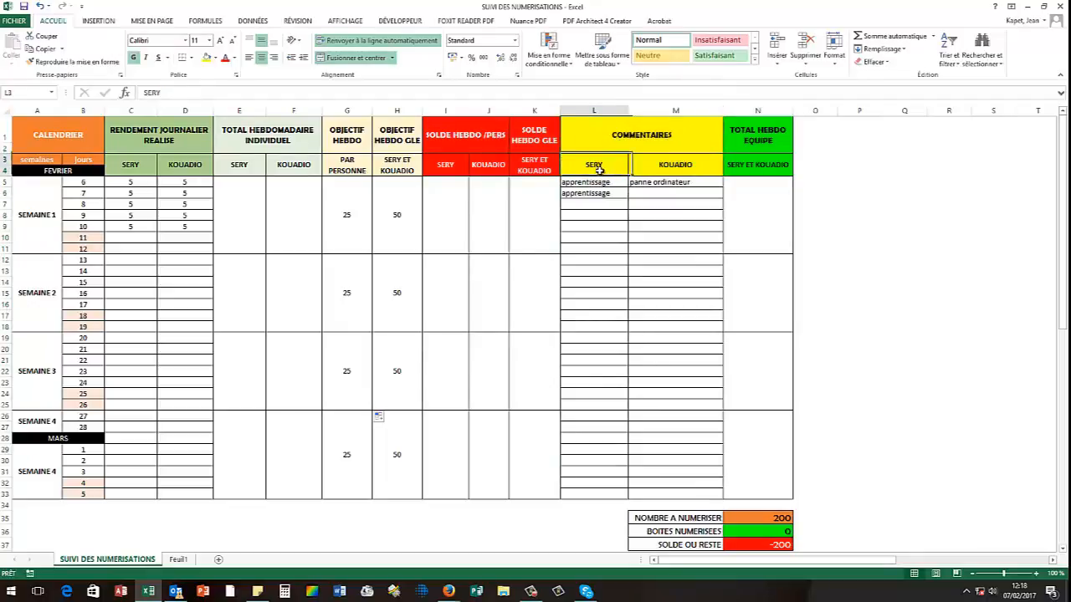
pyautogui.click(398, 220)
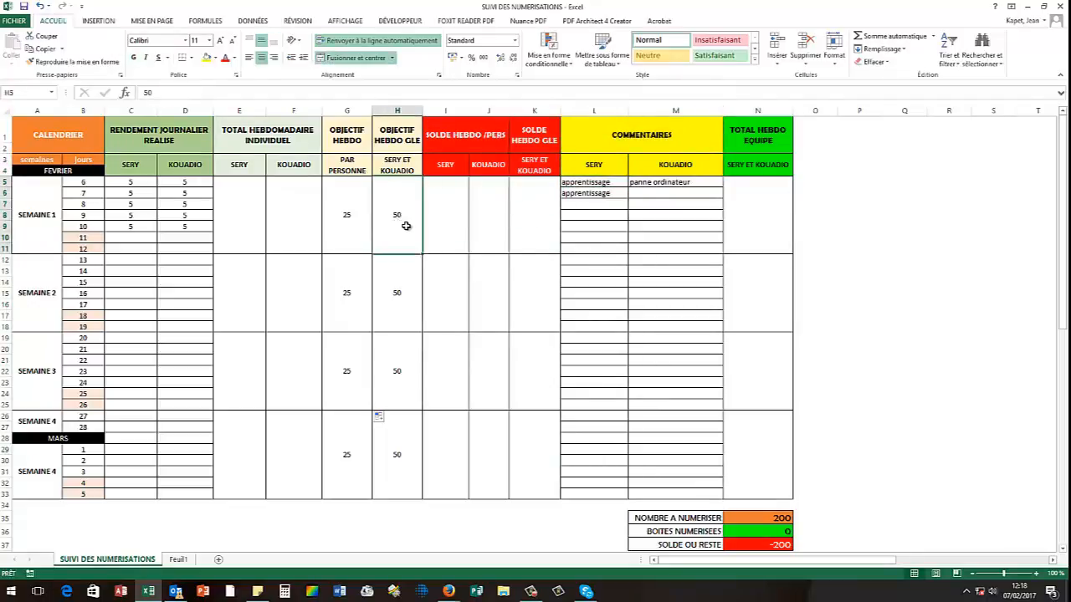
# - Review the first worker's SEMAINE 1 comments in L5:L9 in relation to the team target in H5
pyautogui.moveTo(596, 182); pyautogui.dragTo(596, 194)
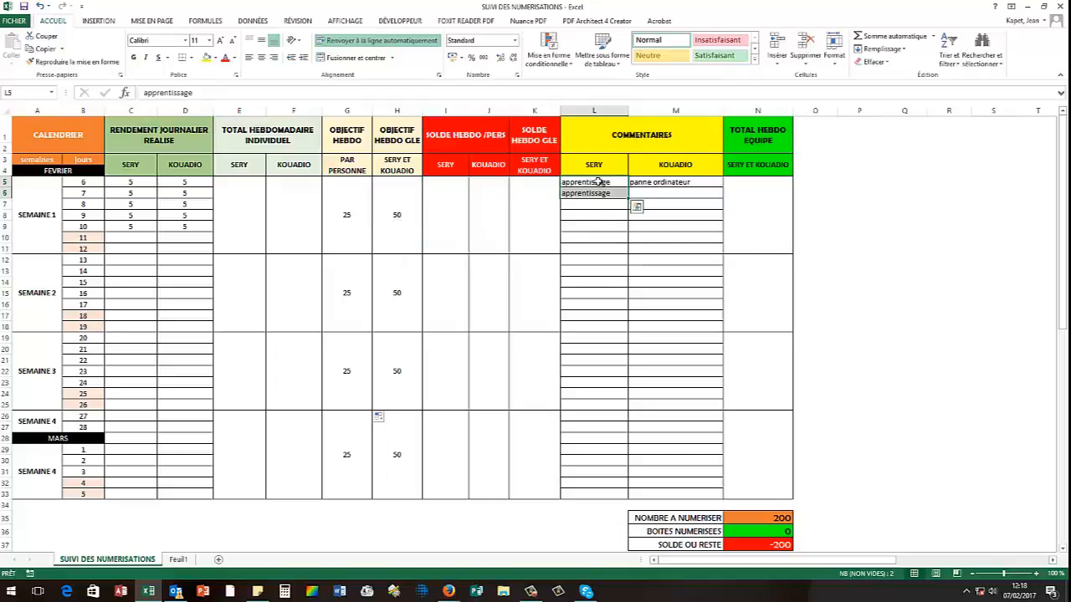
pyautogui.click(600, 183)
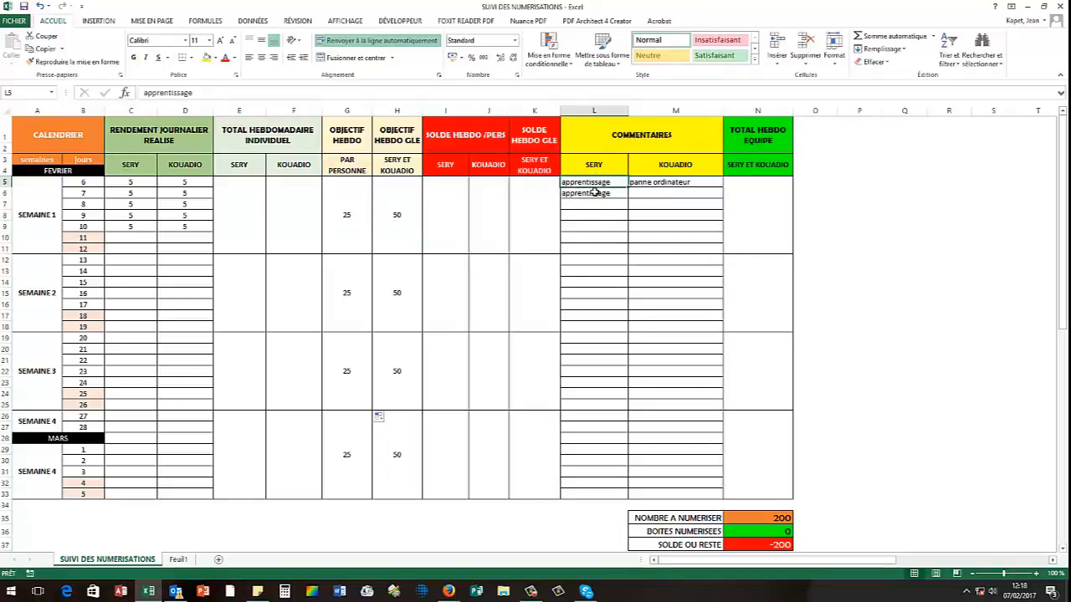
pyautogui.click(592, 214)
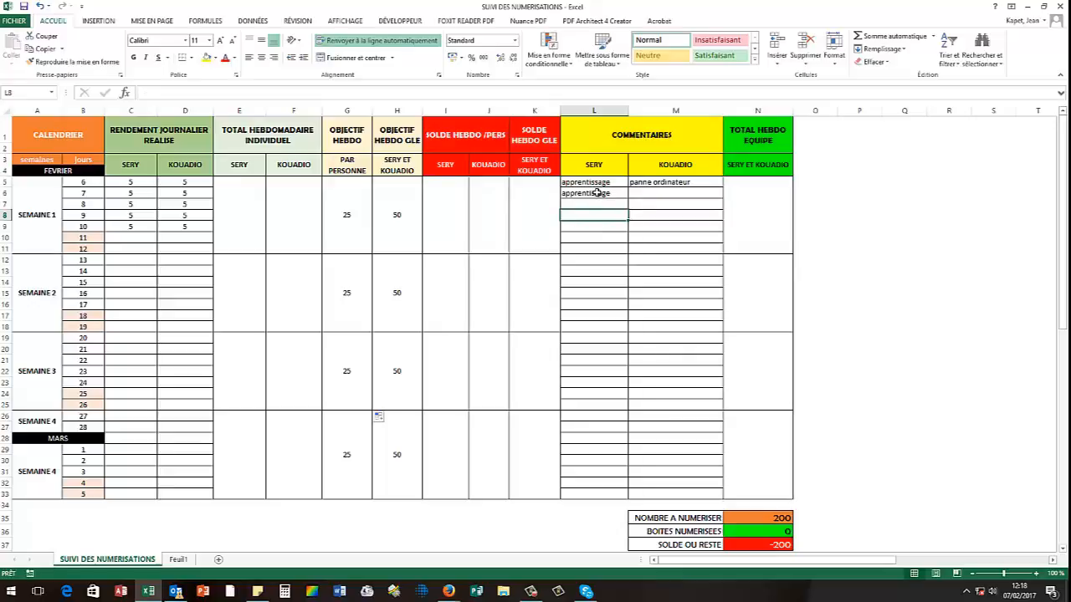
pyautogui.moveTo(597, 186); pyautogui.dragTo(598, 226)
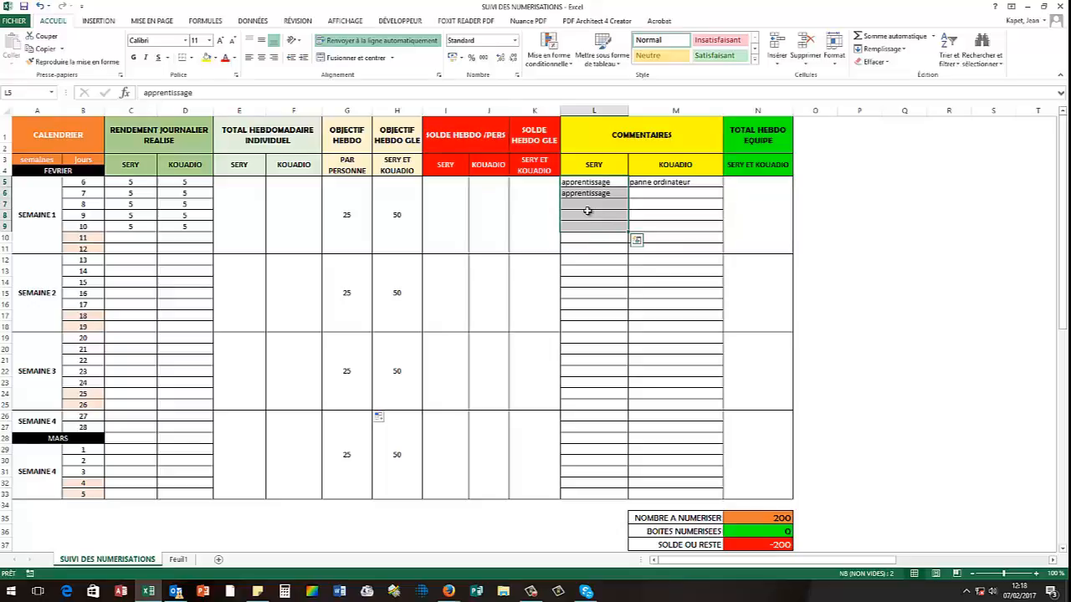
pyautogui.click(390, 223)
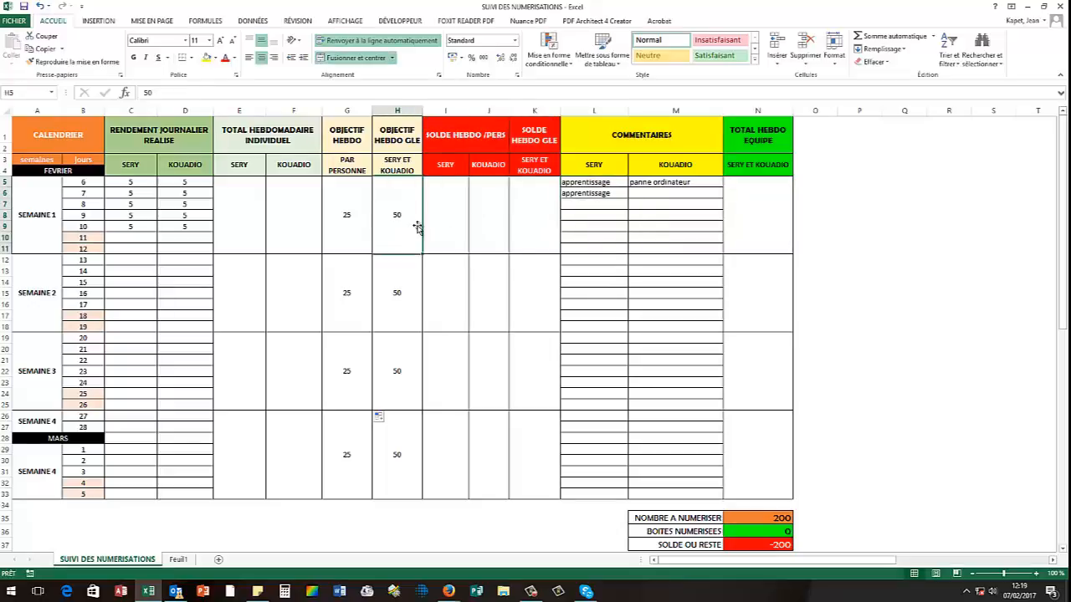
# - Inspect both workers' COMMENTAIRES subheadings and the second worker's comment cell M9
pyautogui.click(595, 171)
pyautogui.click(680, 171)
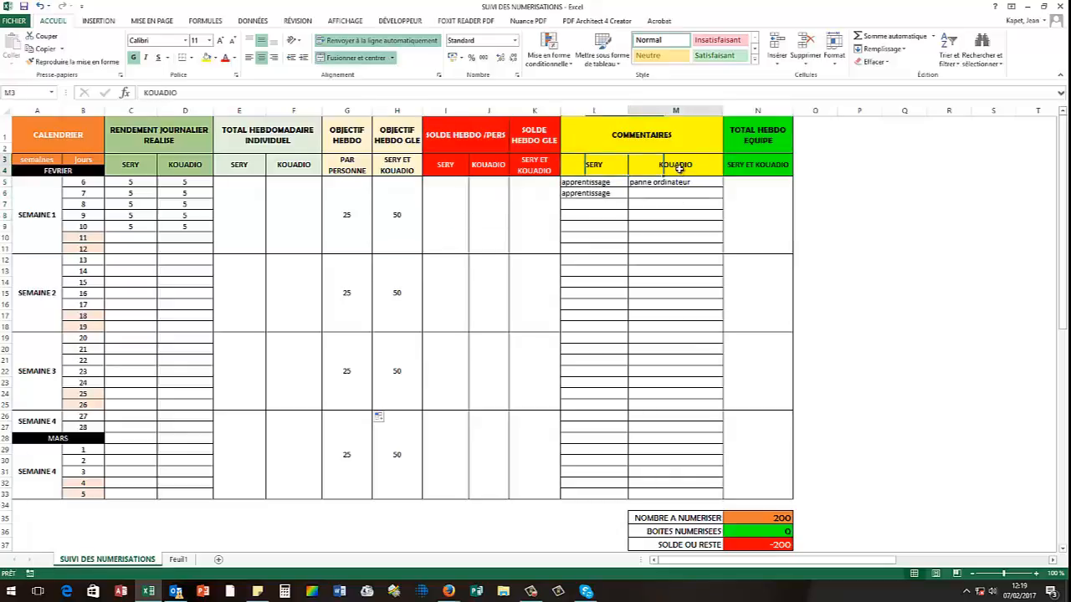
pyautogui.click(674, 230)
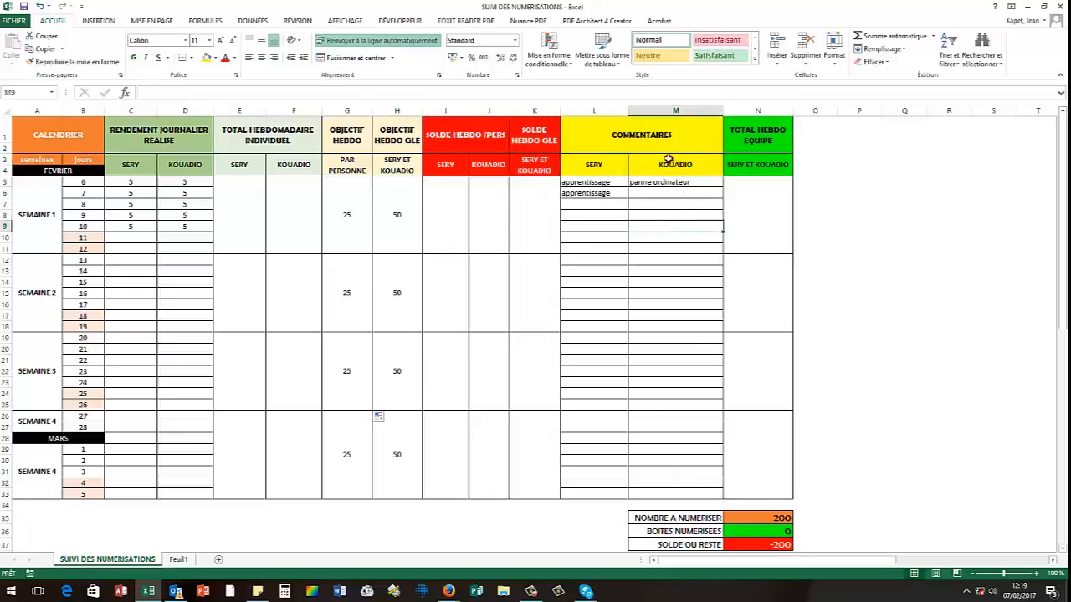
# - Examine the TOTAL HEBDO EQUIPE column N, its team subheading and the SEMAINE 1 cell N5
pyautogui.click(740, 111)
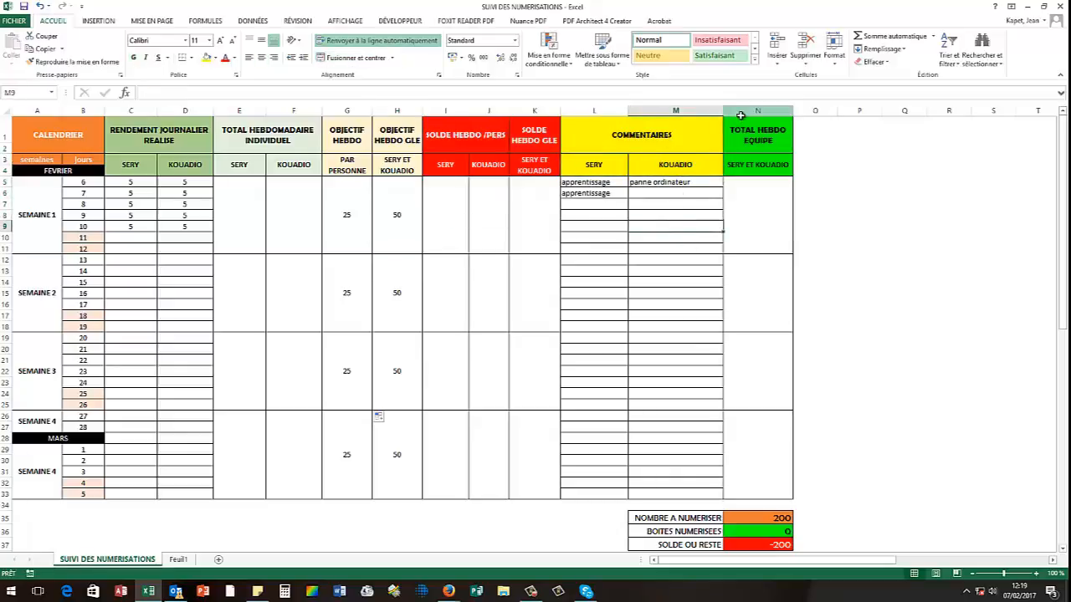
pyautogui.click(756, 164)
pyautogui.click(751, 218)
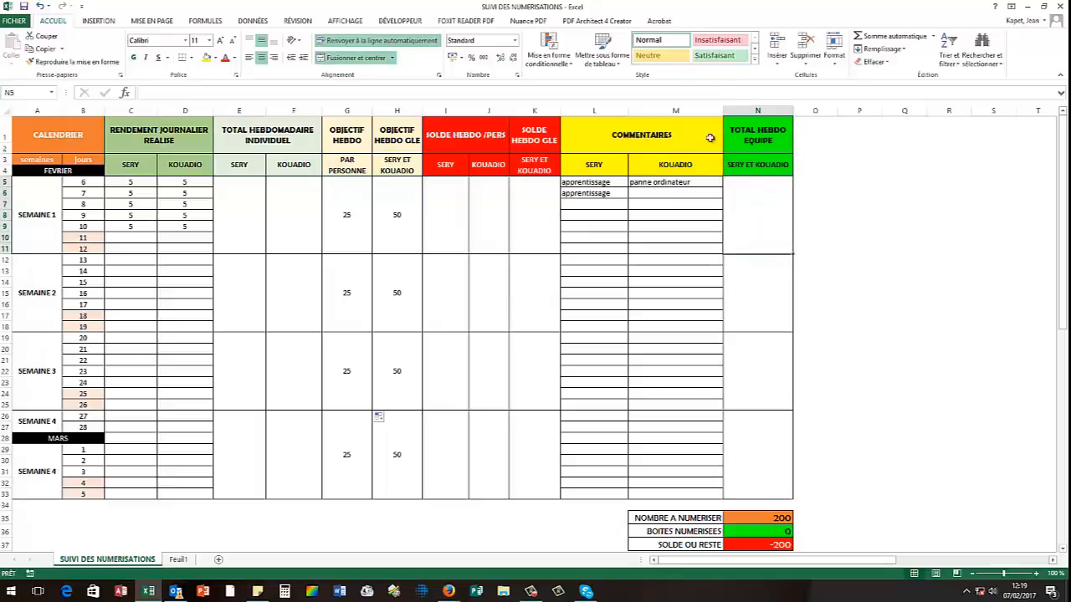
# - Relate both workers' SEMAINE 1 individual totals in columns E and F to the team total cell N5
pyautogui.click(247, 213)
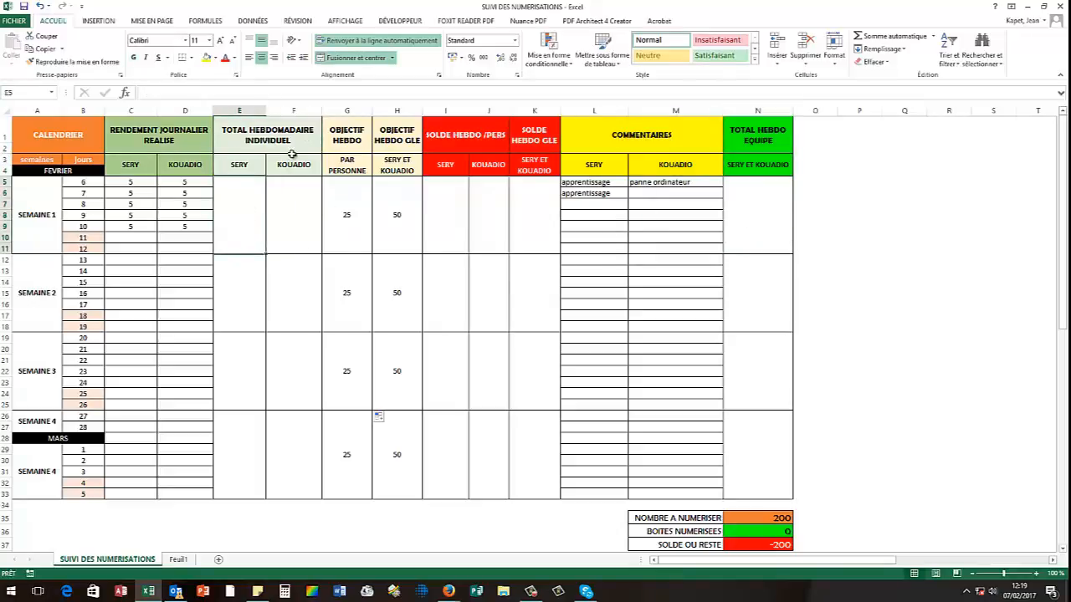
pyautogui.click(306, 230)
pyautogui.click(251, 165)
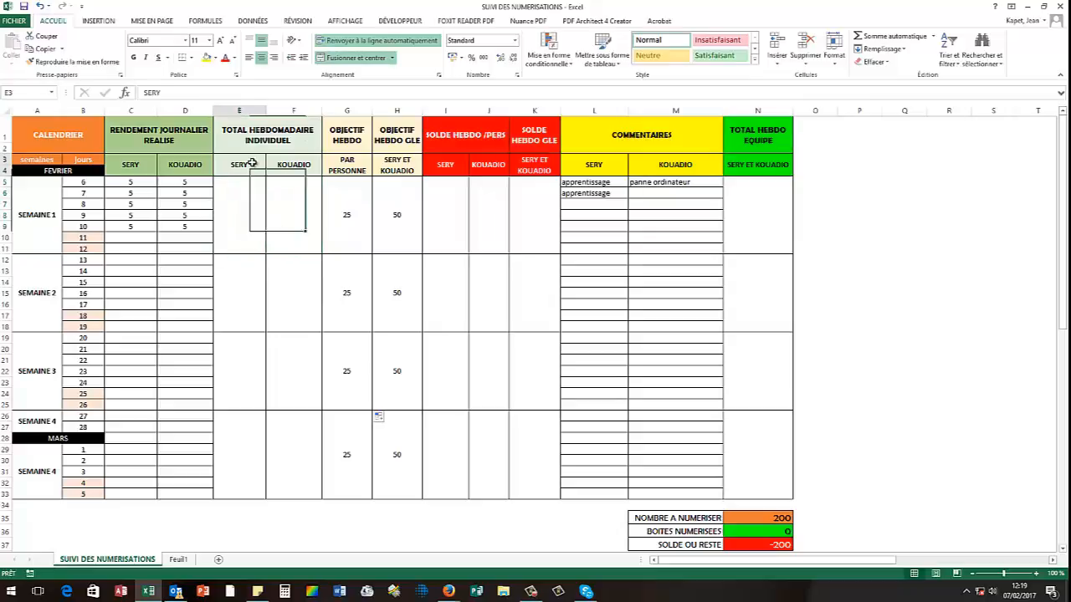
pyautogui.click(743, 233)
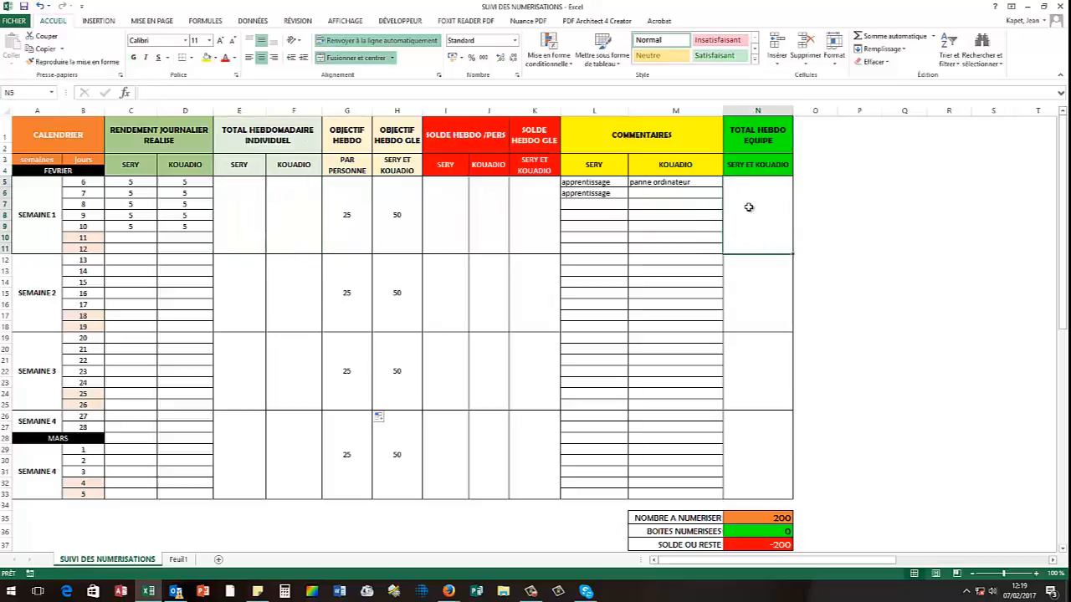
pyautogui.doubleClick(749, 207)
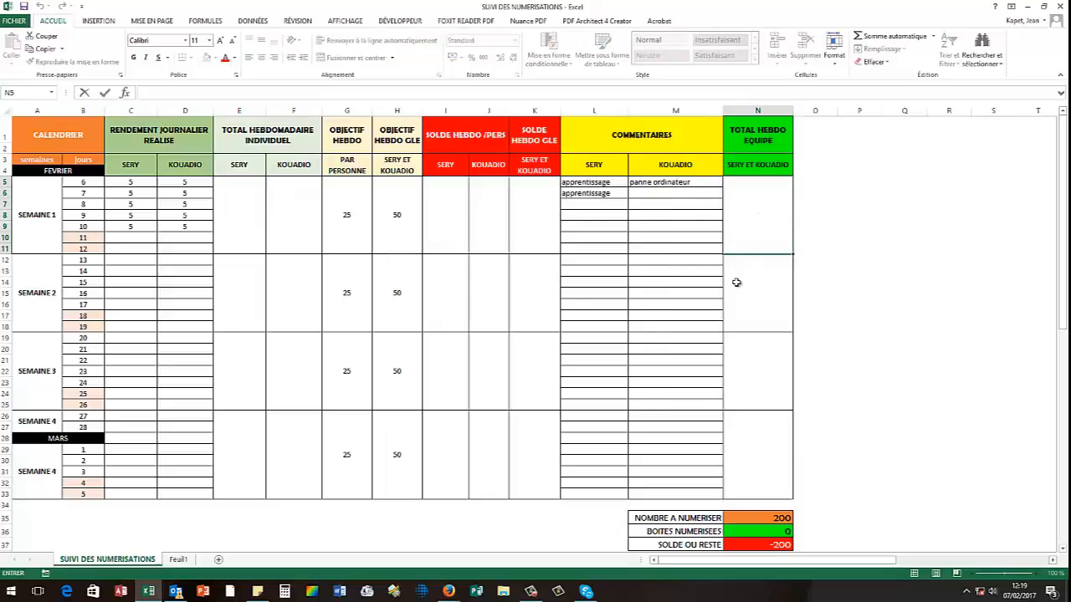
# - Examine the summary block in M35:N37 below the weekly tracking table
pyautogui.scroll(-4, 737, 282)
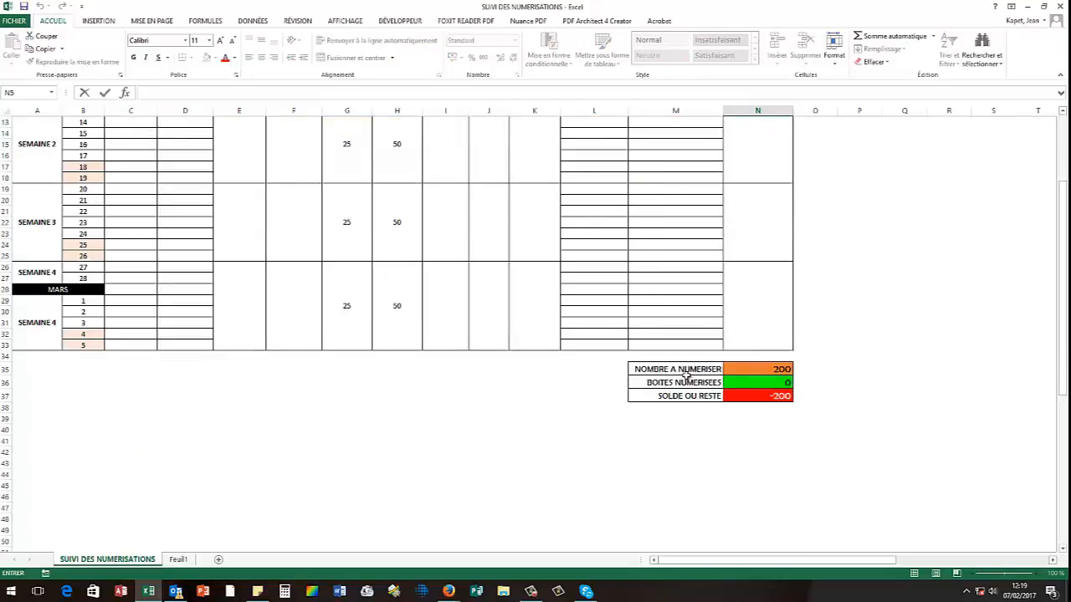
pyautogui.moveTo(684, 372); pyautogui.dragTo(751, 404)
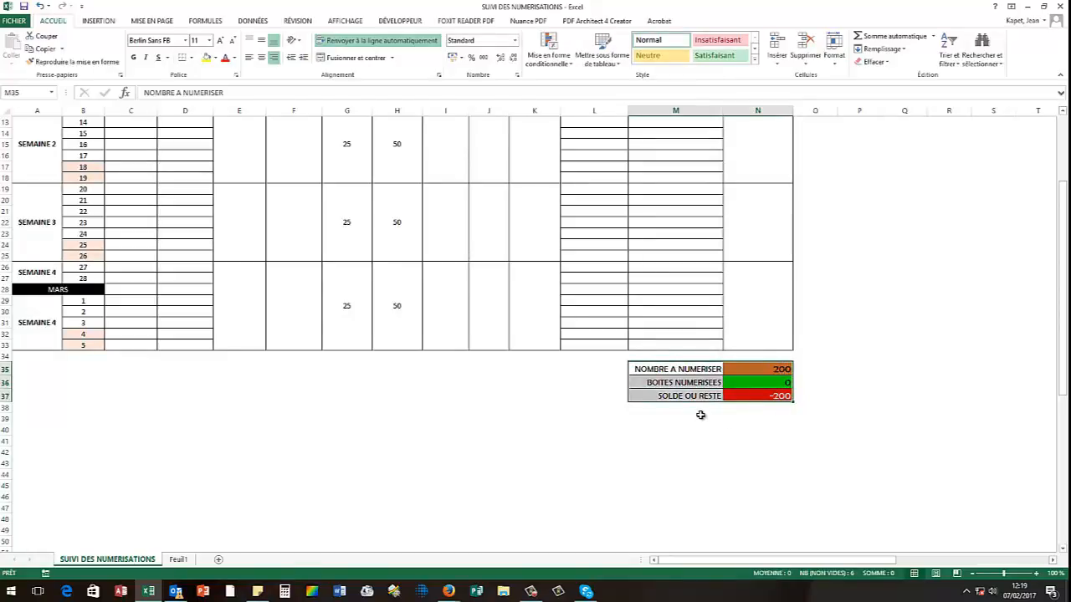
pyautogui.scroll(4, 700, 414)
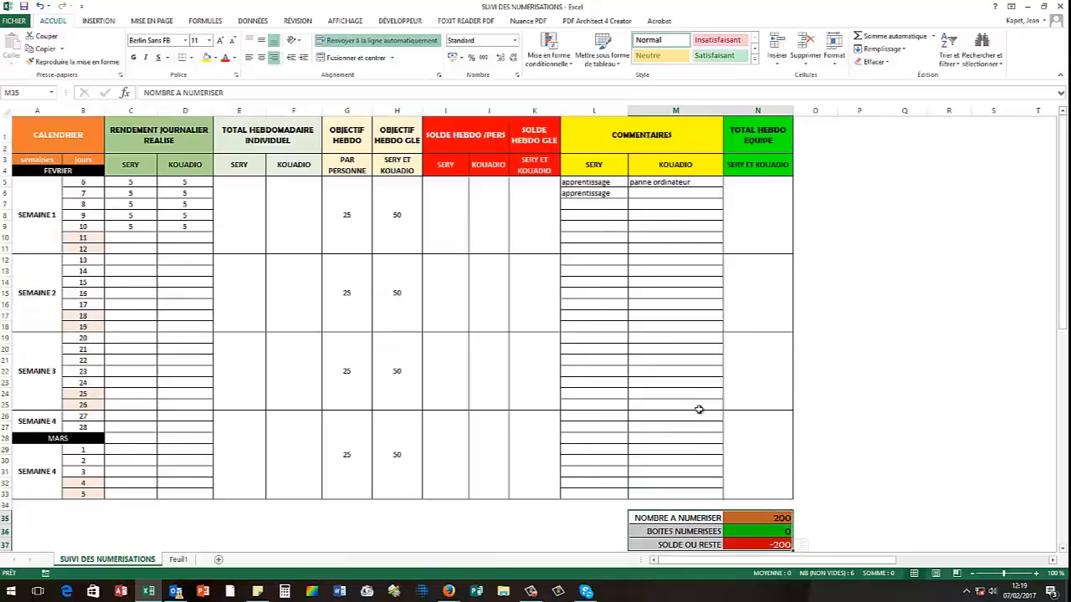
pyautogui.scroll(-2, 698, 408)
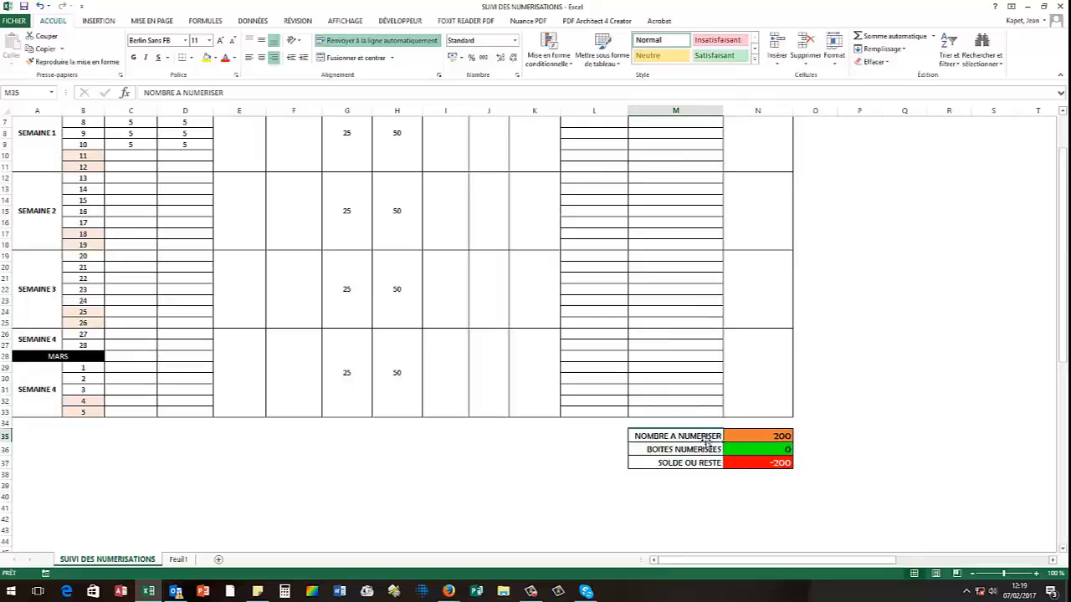
# - Compare the NOMBRE A NUMERISER value in N35 with the TRAVAIL A FAIRE details on the Feuil1 sheet
pyautogui.click(750, 436)
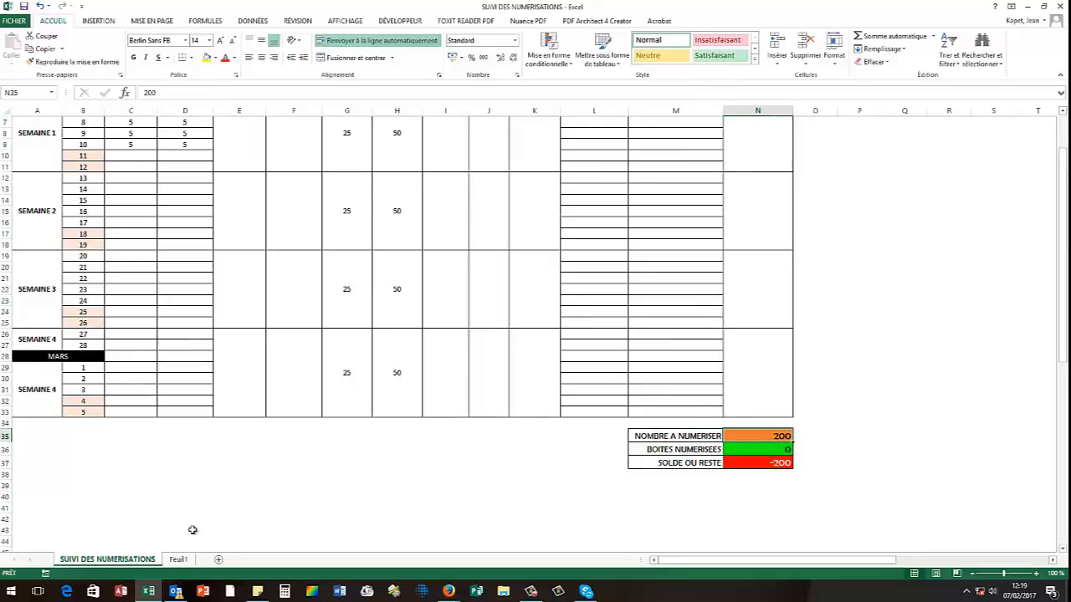
pyautogui.click(179, 559)
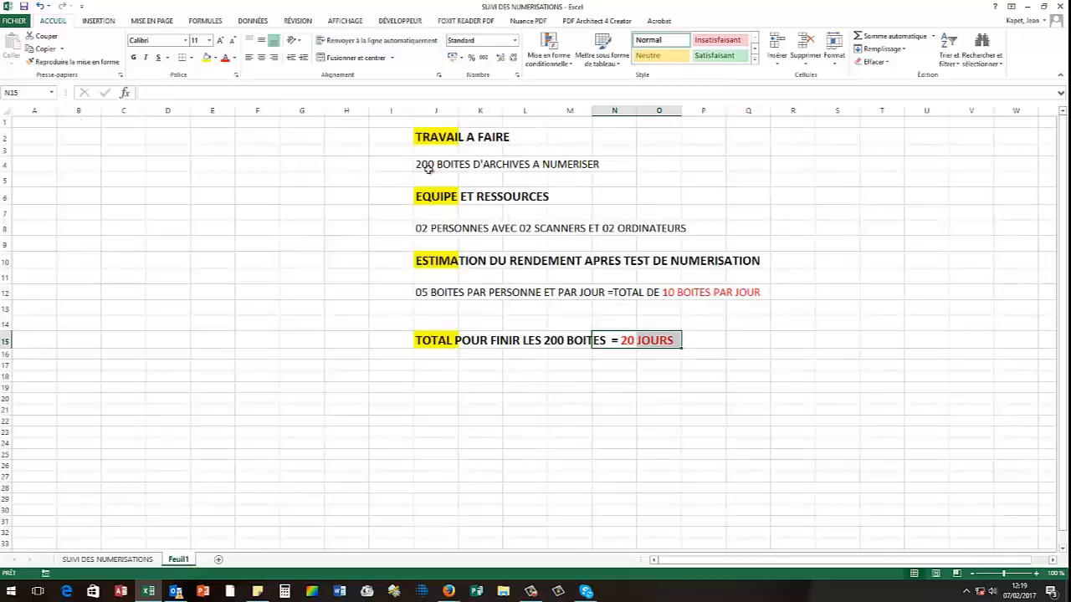
pyautogui.click(138, 559)
# - Relate the BOITES NUMERISEES cell N36 to the four weekly team totals under TOTAL HEBDO EQUIPE in column N
pyautogui.click(677, 449)
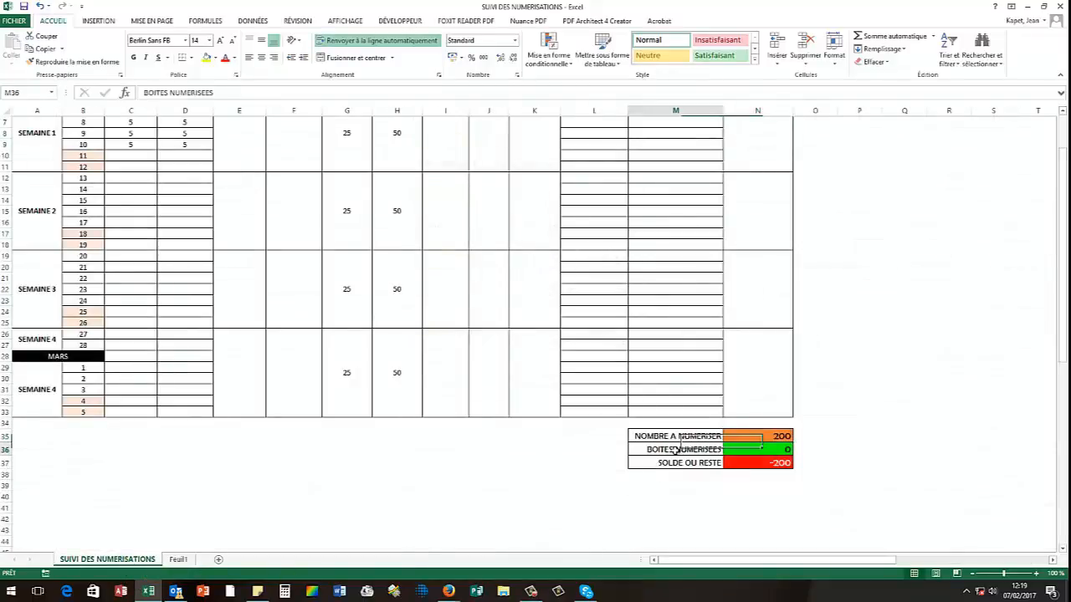
pyautogui.click(756, 449)
pyautogui.scroll(2, 769, 445)
pyautogui.click(759, 239)
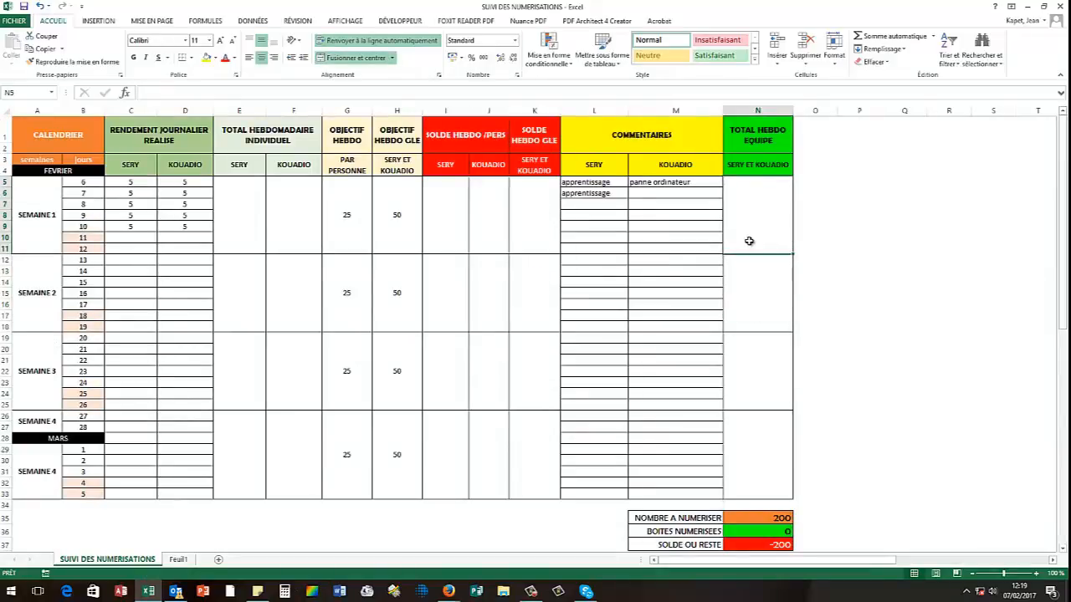
pyautogui.click(756, 311)
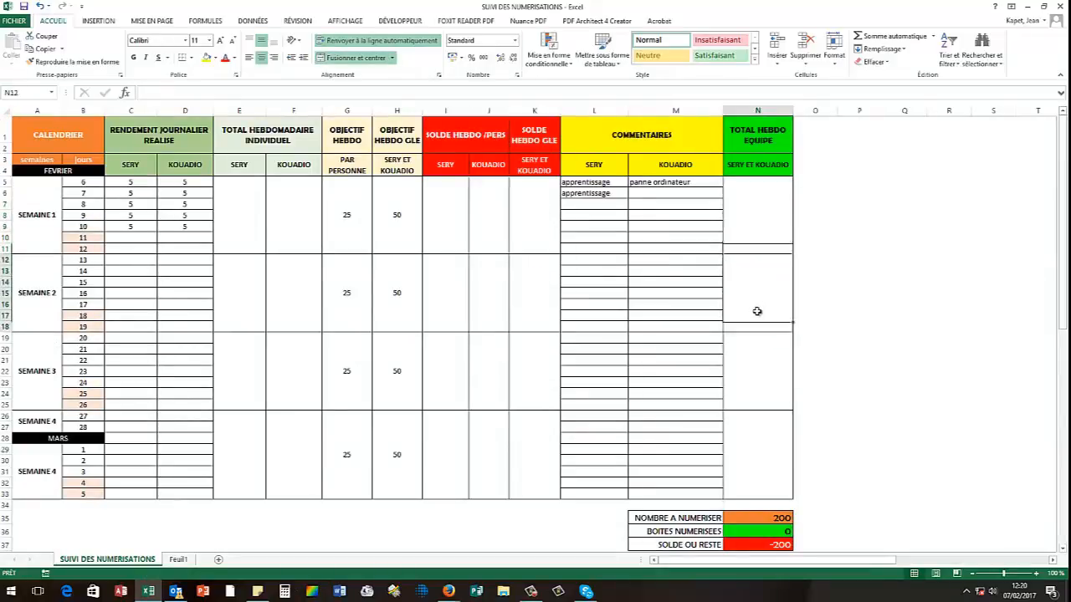
pyautogui.click(754, 384)
pyautogui.click(758, 439)
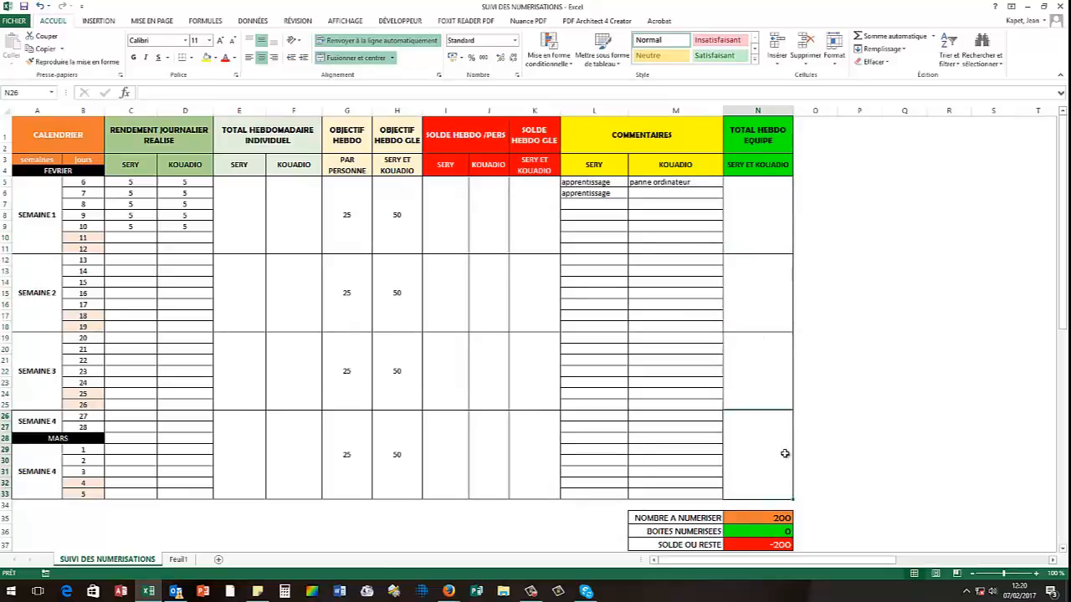
pyautogui.scroll(-1, 785, 454)
pyautogui.click(727, 483)
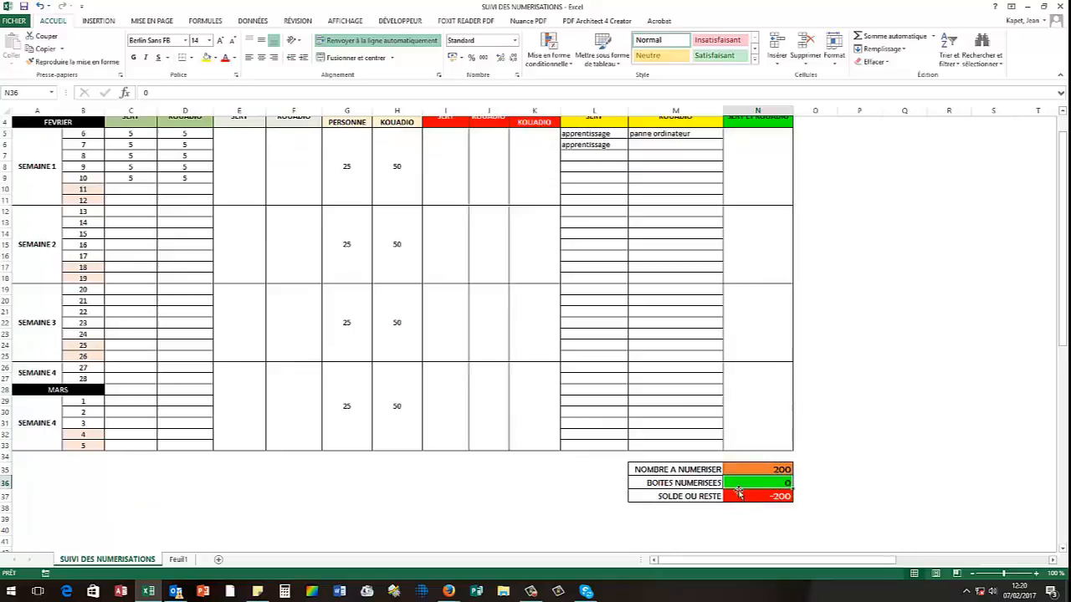
# - Inspect the SOLDE OU RESTE label in M37 and the formula in N37
pyautogui.click(701, 498)
pyautogui.click(756, 494)
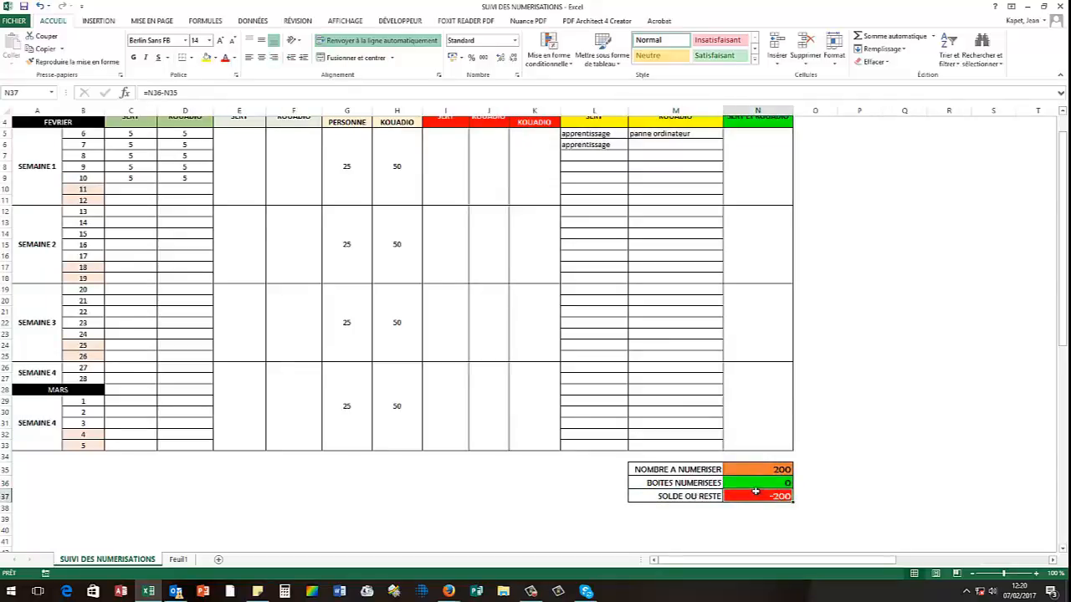
pyautogui.scroll(1, 755, 496)
pyautogui.scroll(-2, 756, 496)
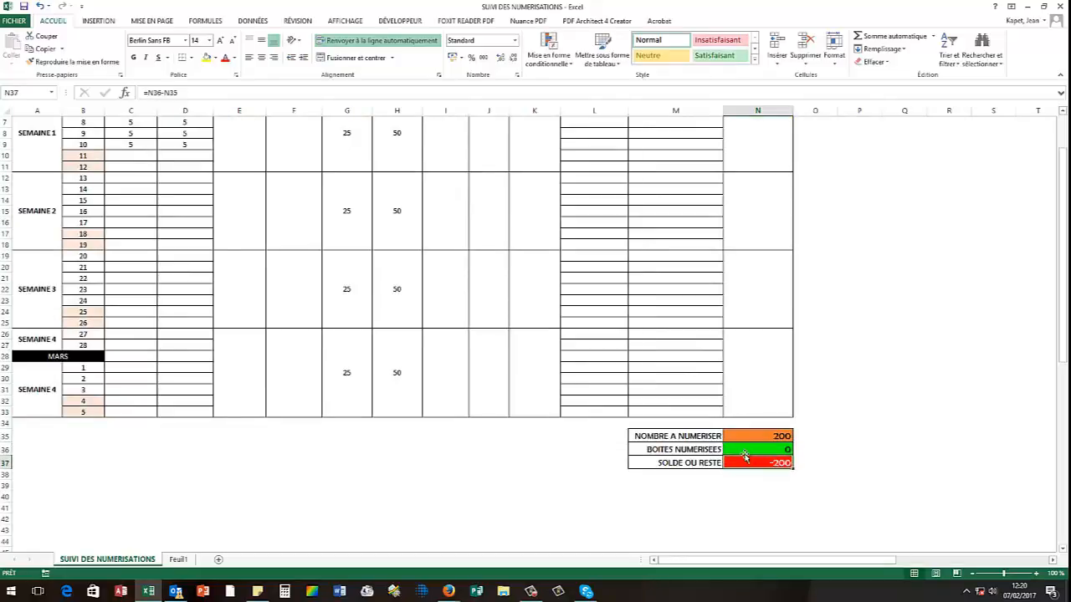
# - Select the whole tracking table from the CALENDRIER heading to the last team total cell, A1:N33
pyautogui.scroll(2, 745, 456)
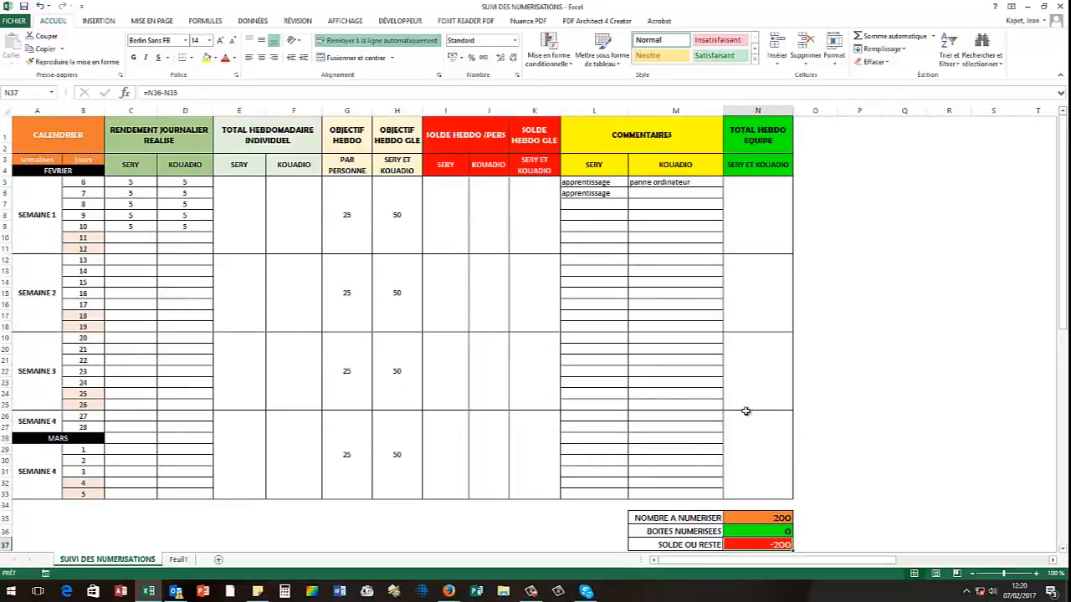
pyautogui.click(52, 140)
pyautogui.moveTo(85, 144); pyautogui.dragTo(745, 466)
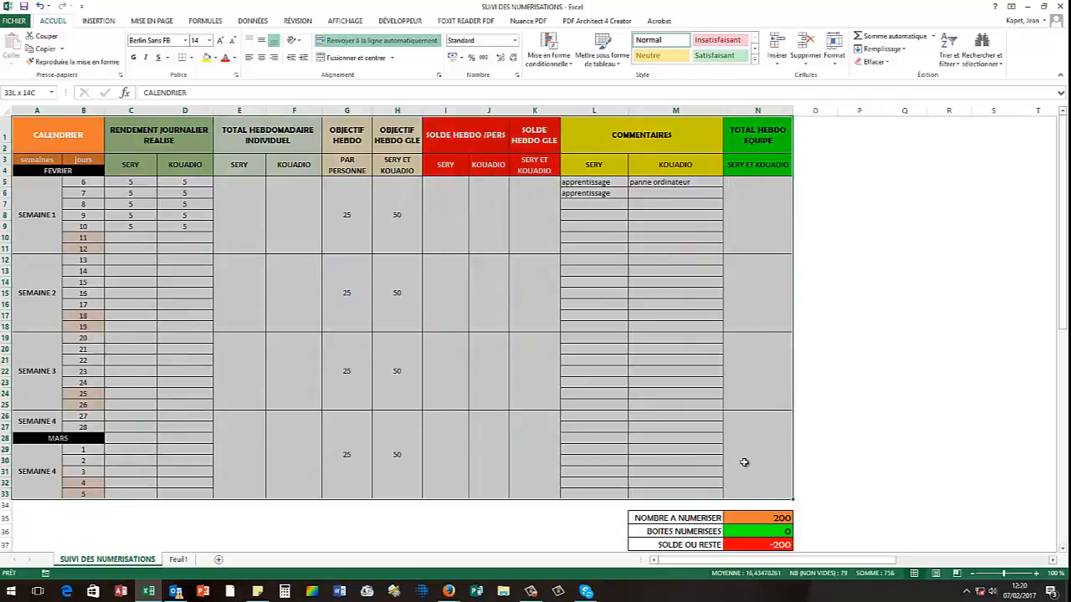
# - Examine the TOTAL HEBDOMADAIRE INDIVIDUEL columns E and F and their two SEMAINE 1 total cells
pyautogui.click(243, 135)
pyautogui.moveTo(242, 111); pyautogui.dragTo(287, 110)
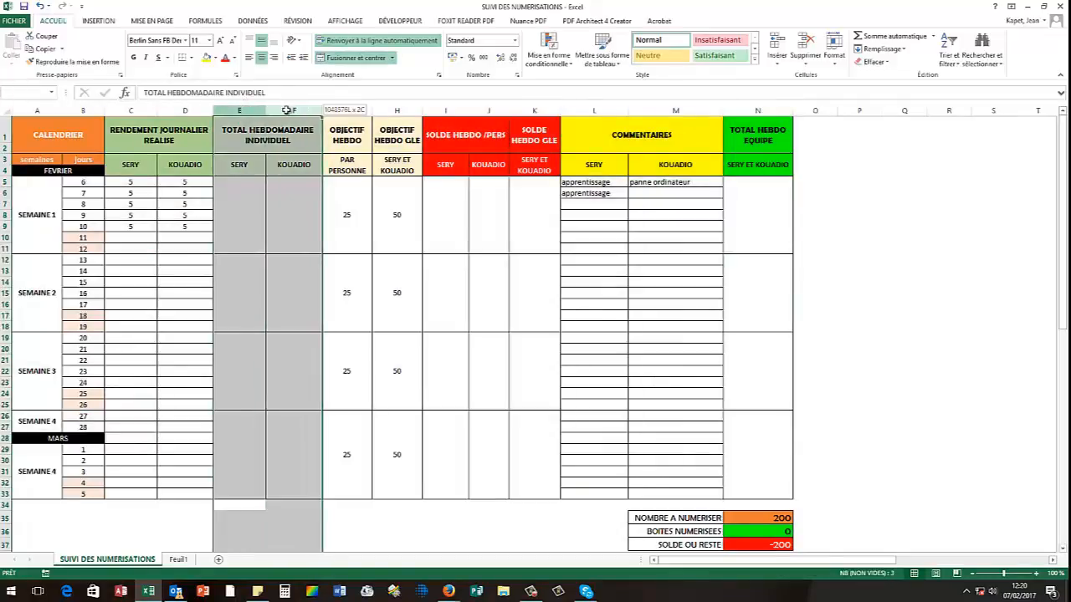
pyautogui.click(259, 200)
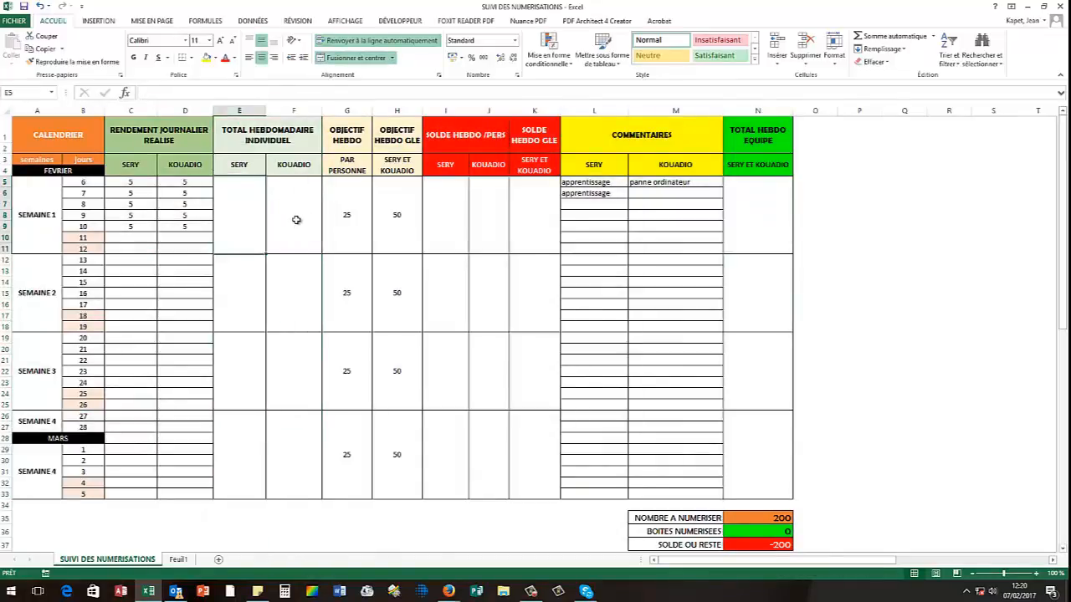
pyautogui.click(296, 220)
pyautogui.click(249, 222)
pyautogui.click(283, 221)
pyautogui.click(255, 218)
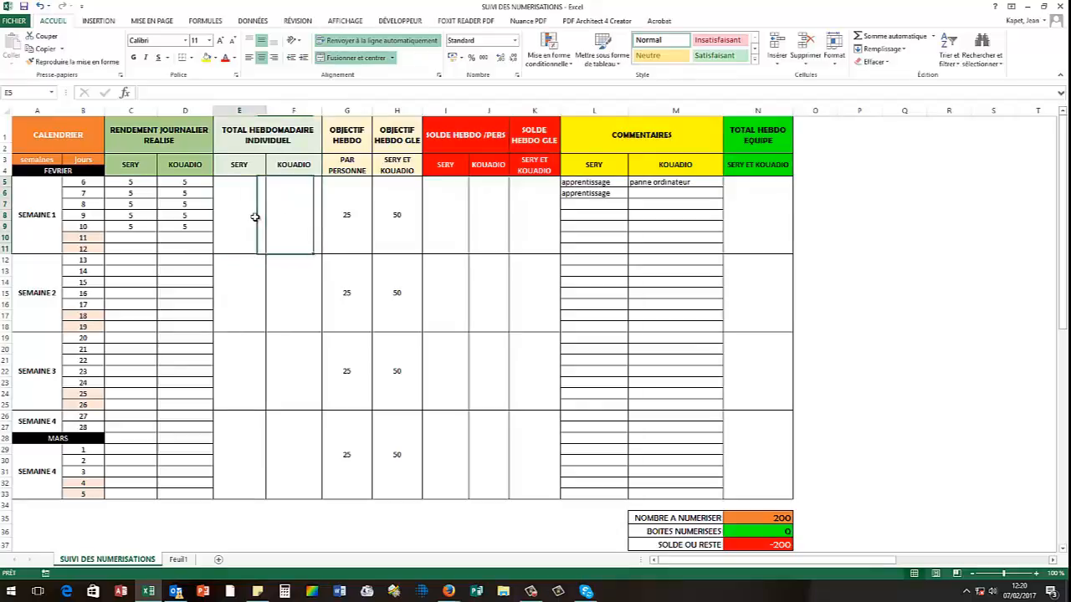
# - Relate the SEMAINE 1 daily outputs in column C to the same worker's weekly total heading in column E
pyautogui.moveTo(135, 183); pyautogui.dragTo(133, 217)
pyautogui.hotkey('ctrl', 'c')
pyautogui.click(241, 166)
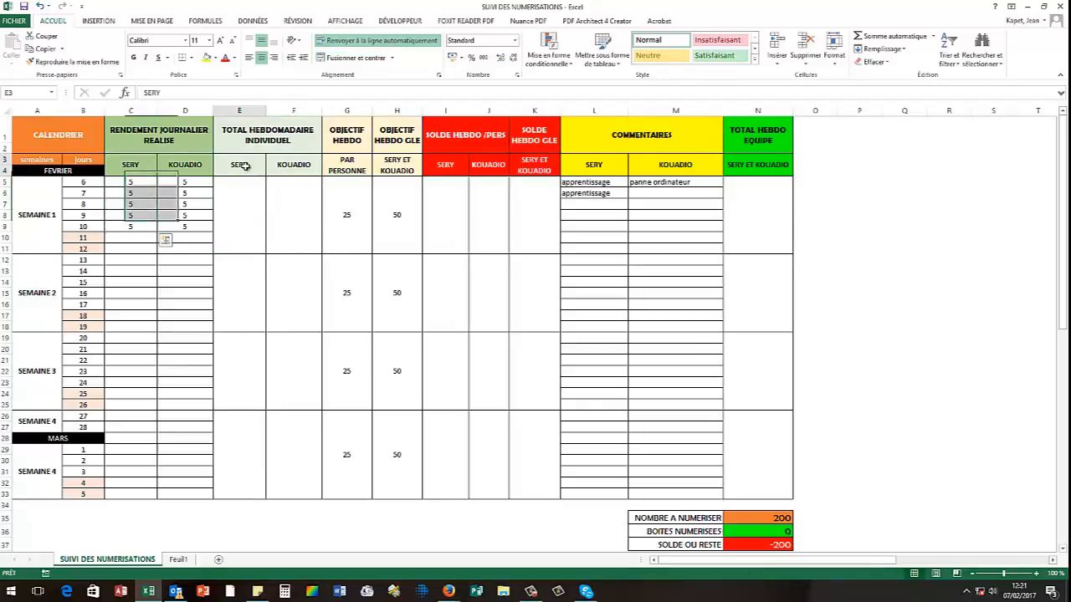
pyautogui.click(50, 224)
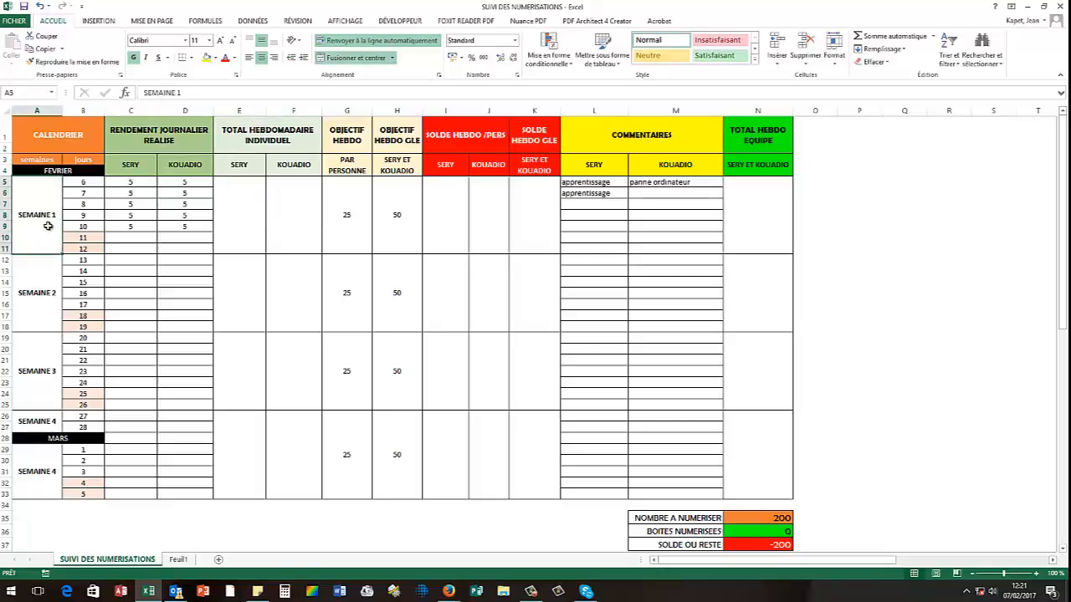
# - Calculate the first worker's SEMAINE 1 total in E5 with the formula =C5+C6+C7+C8+C9+C10+C11
pyautogui.click(243, 224)
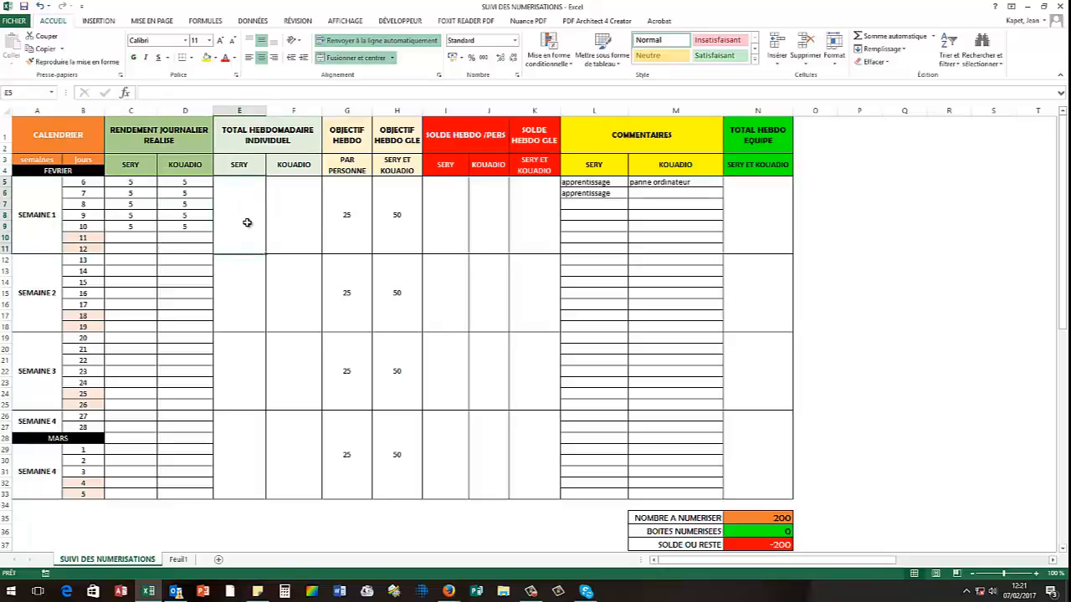
pyautogui.write('+')
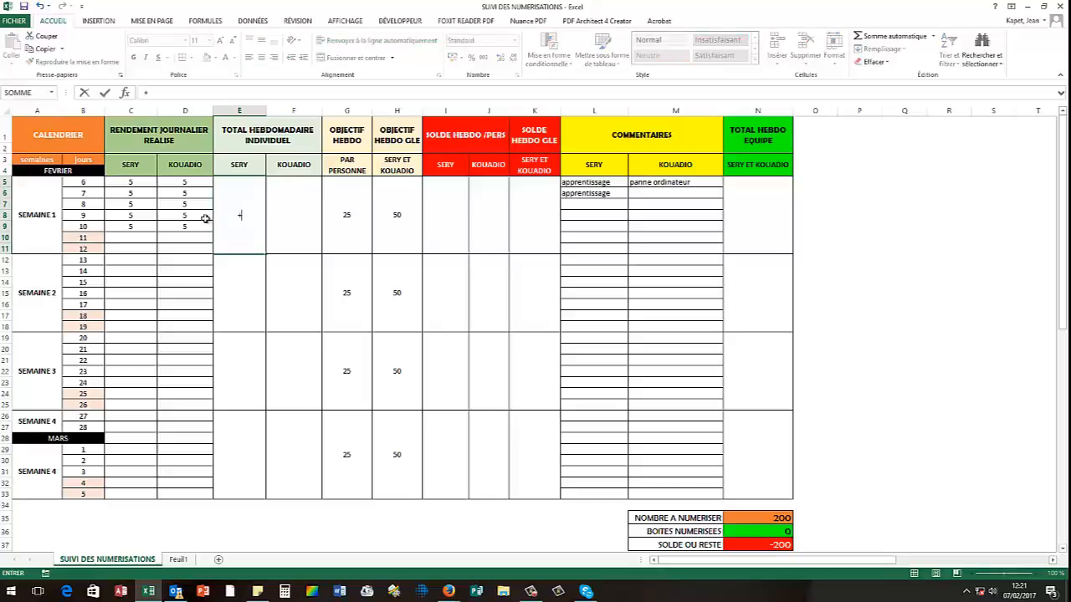
pyautogui.press('BackSpace')
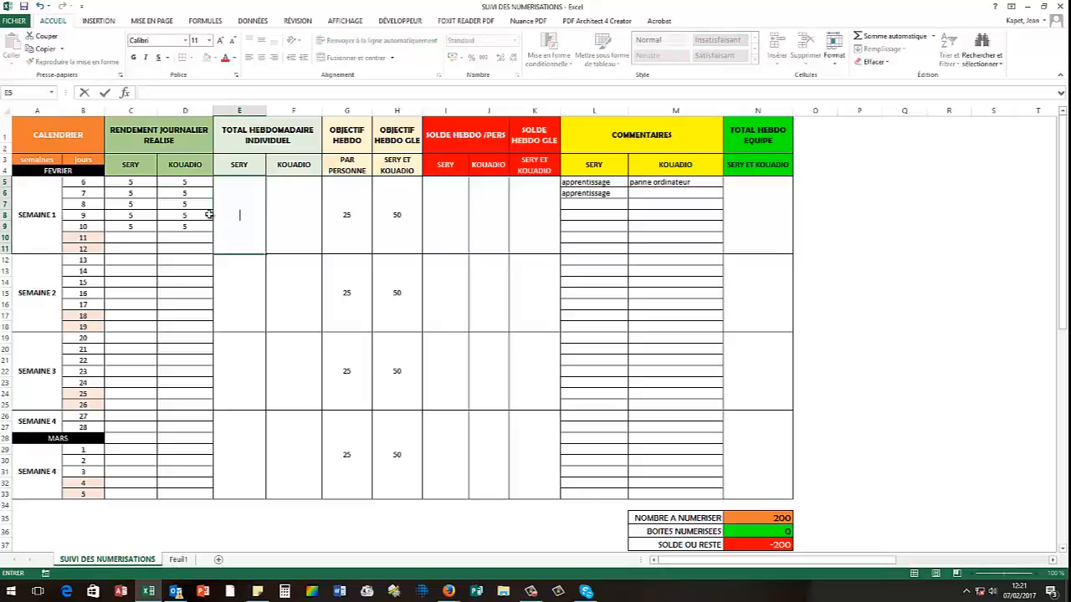
pyautogui.write('=')
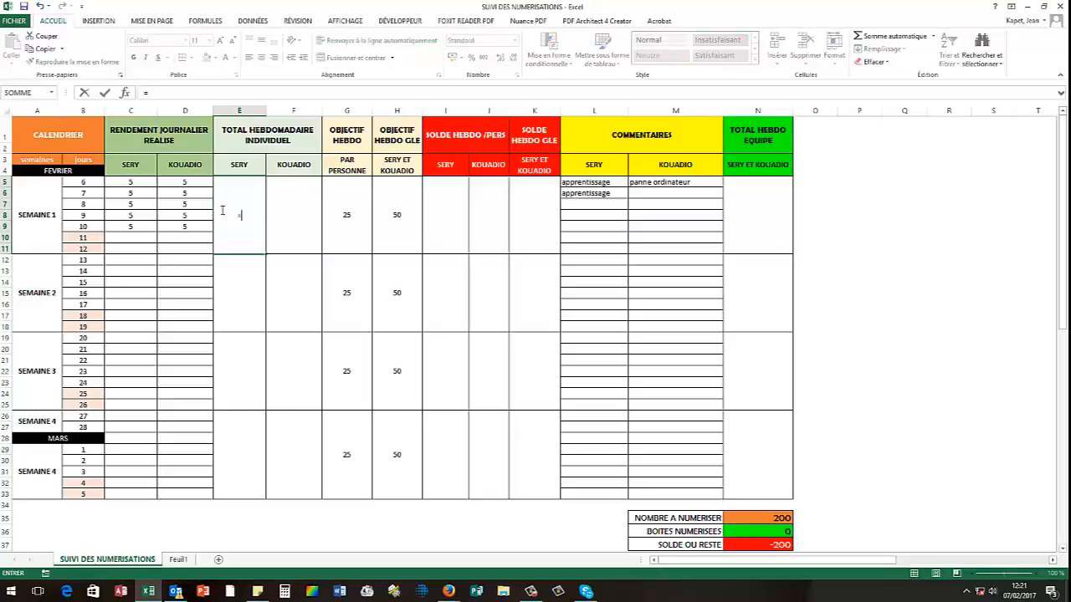
pyautogui.click(137, 182)
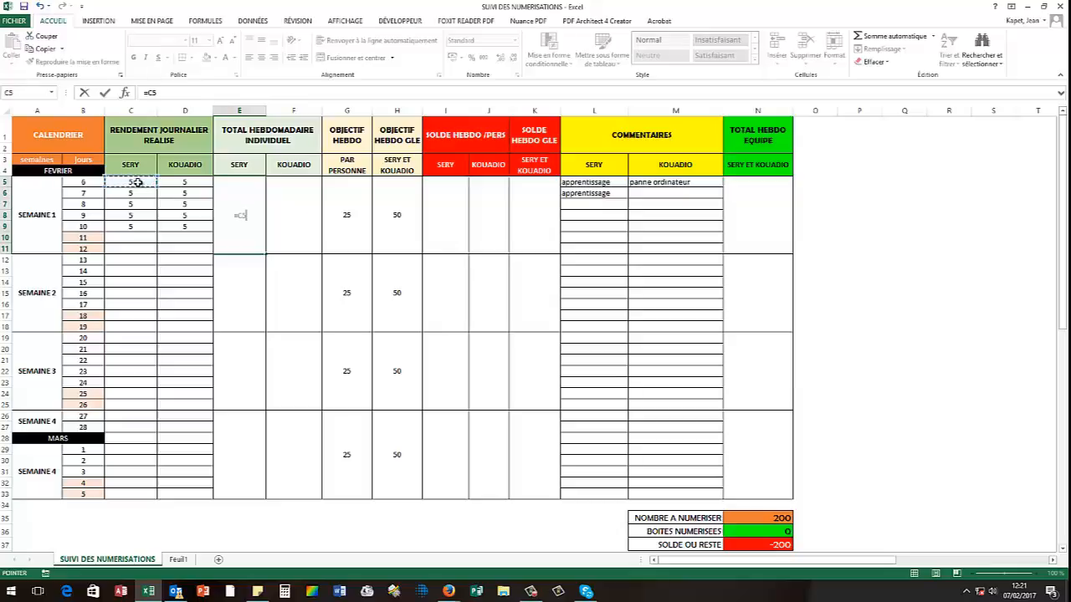
pyautogui.write('+')
pyautogui.click(134, 194)
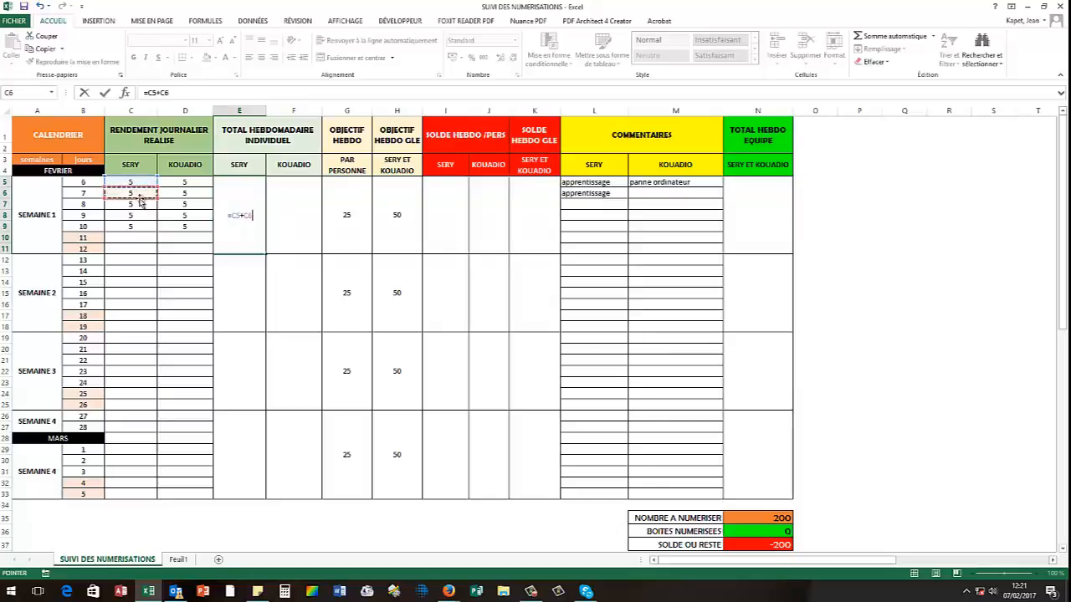
pyautogui.write('+')
pyautogui.click(139, 205)
pyautogui.write('+')
pyautogui.click(140, 216)
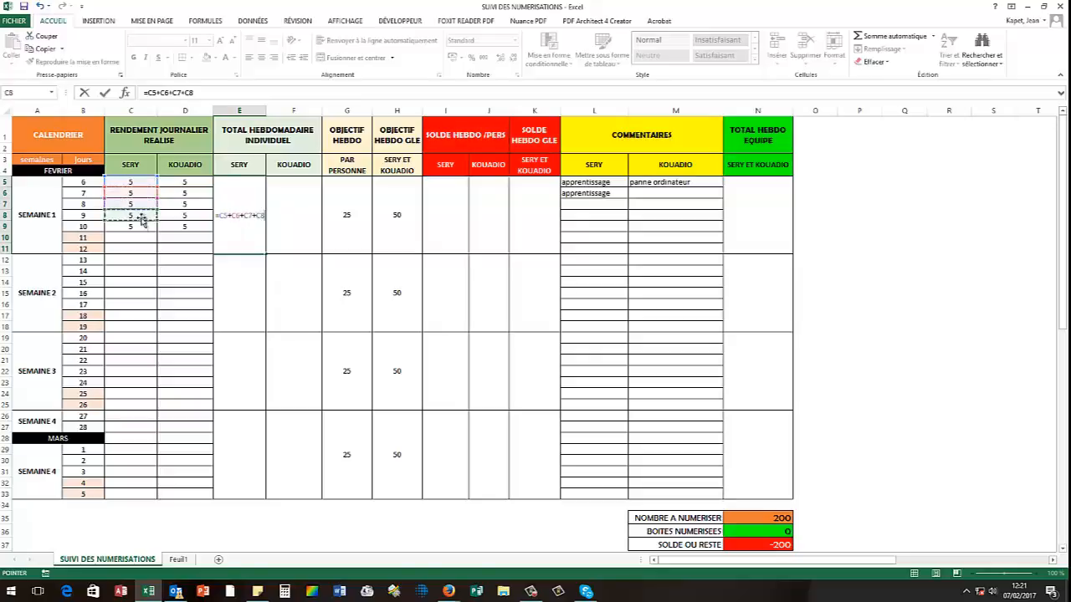
pyautogui.write('+')
pyautogui.click(143, 226)
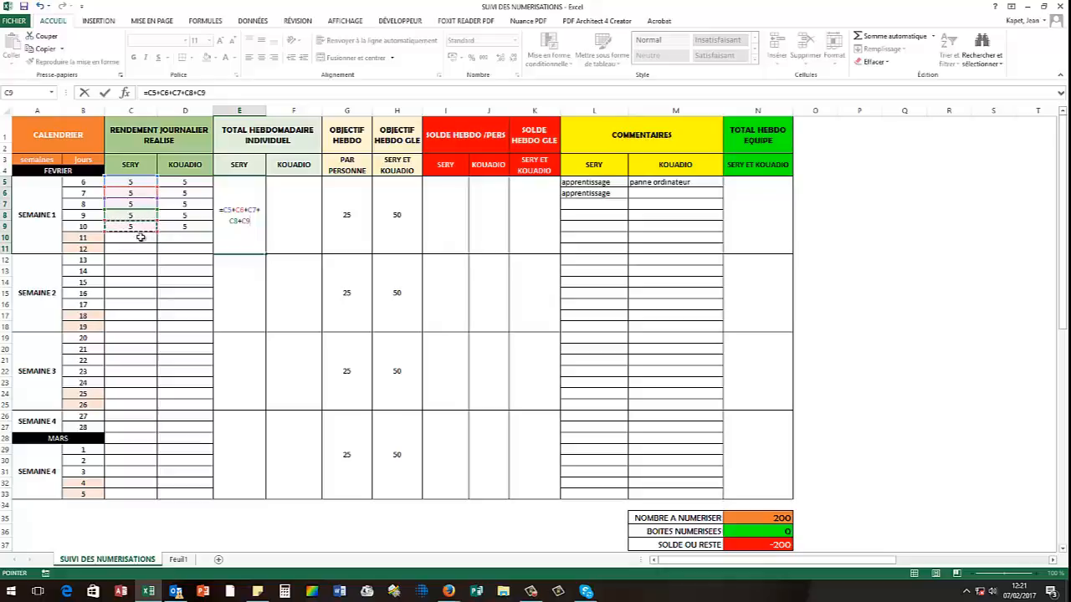
pyautogui.write('+')
pyautogui.click(141, 236)
pyautogui.write('+')
pyautogui.click(143, 248)
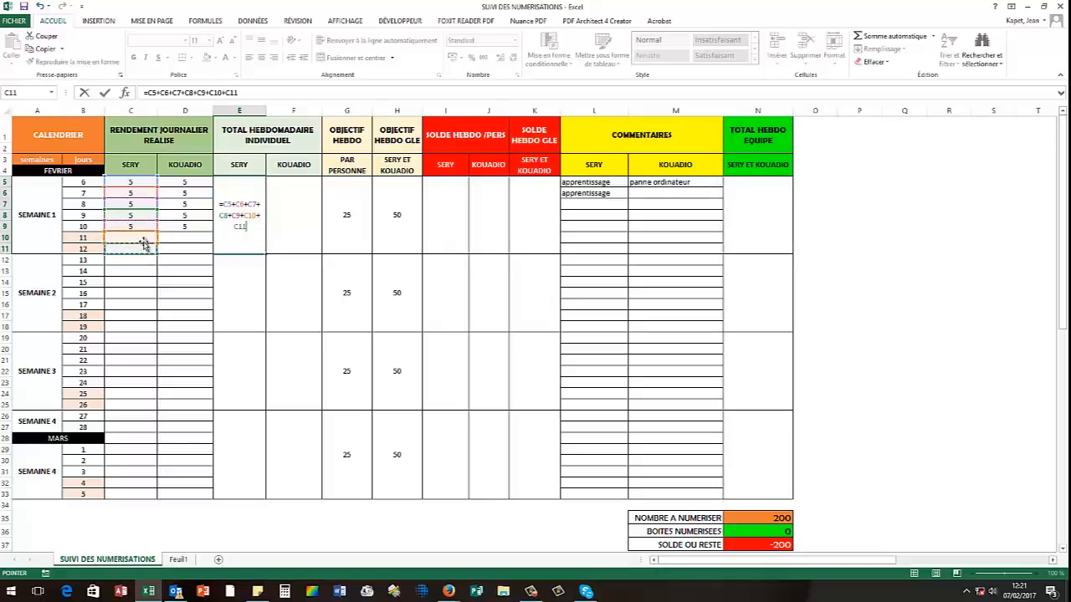
pyautogui.press('Return')
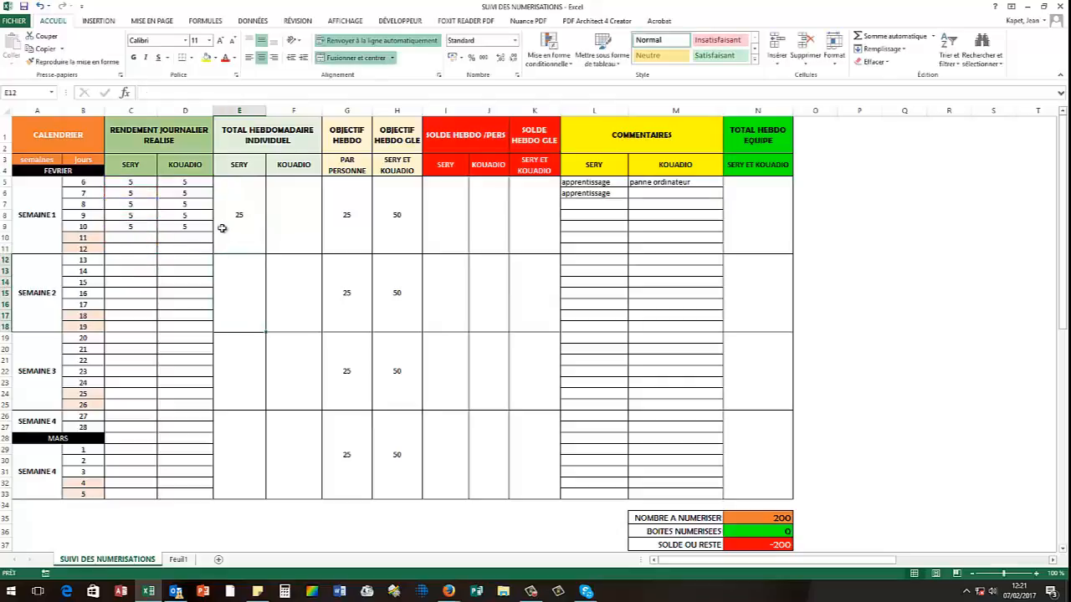
pyautogui.click(232, 224)
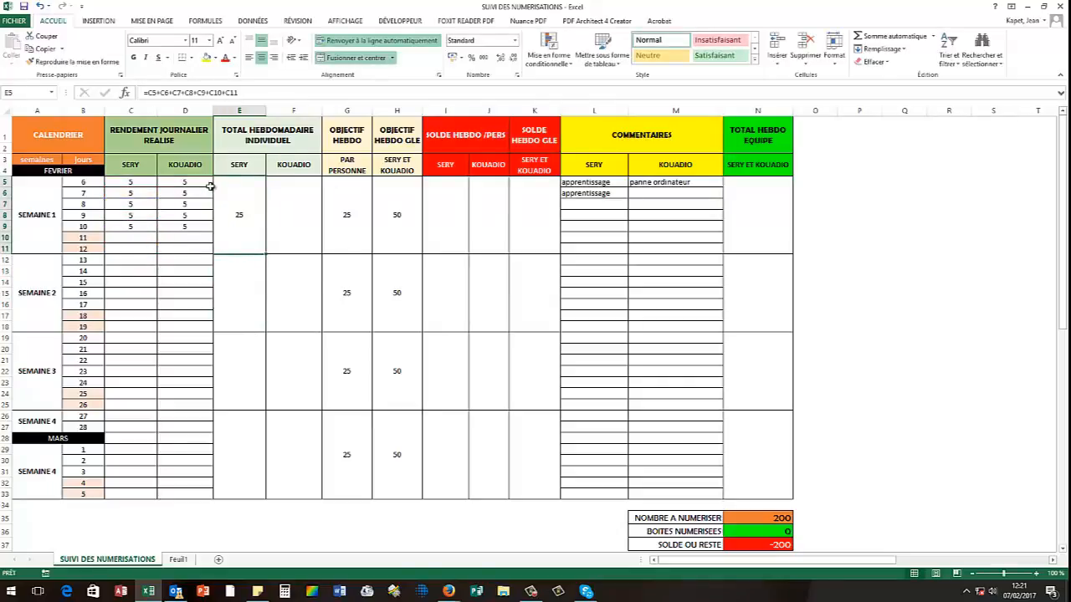
# - Calculate the second worker's SEMAINE 1 total in F5 with the formula =D5+D6+D7+D8+D9+D10+D11
pyautogui.click(283, 201)
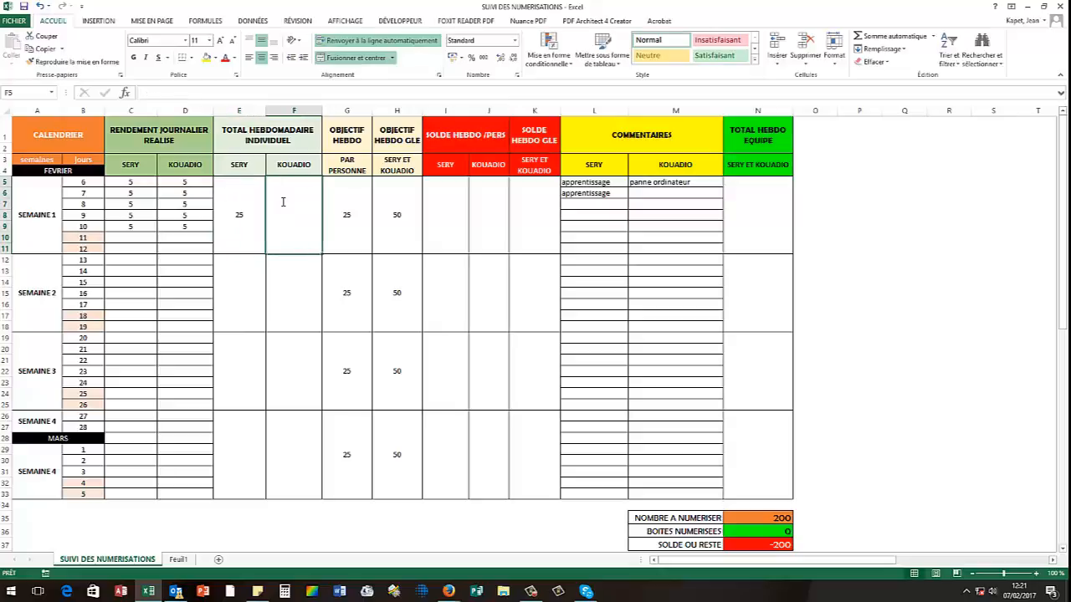
pyautogui.write('=')
pyautogui.click(185, 181)
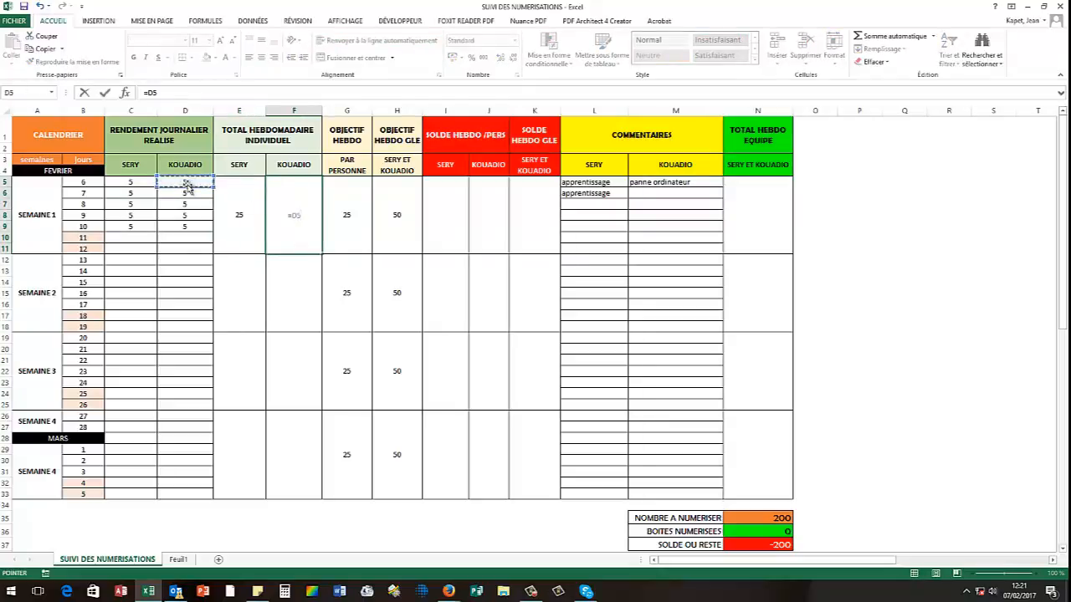
pyautogui.write('+')
pyautogui.click(194, 193)
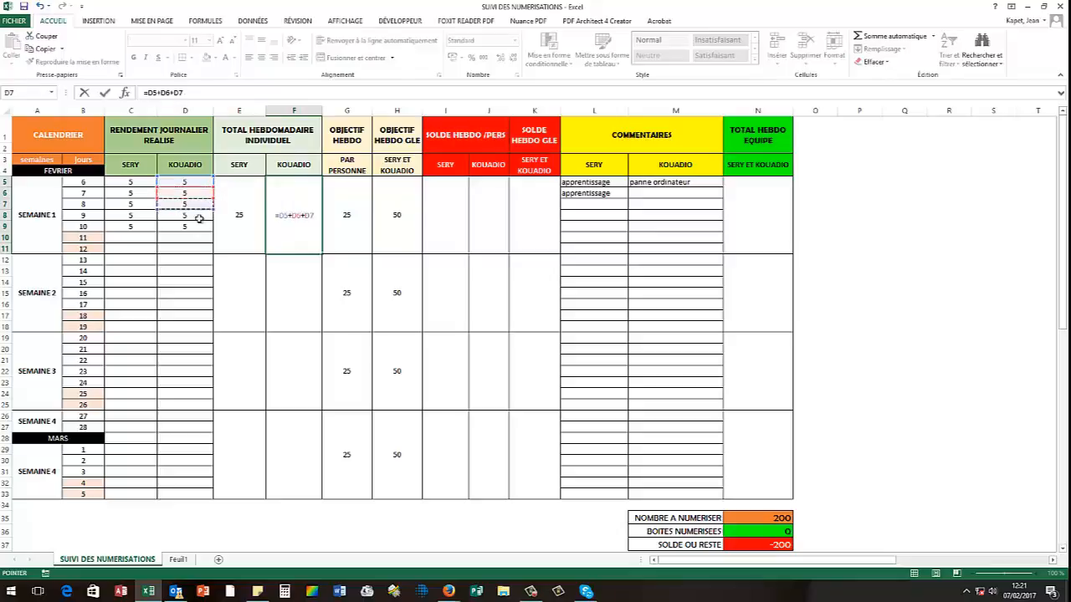
pyautogui.write('+')
pyautogui.click(198, 216)
pyautogui.write('+')
pyautogui.click(199, 227)
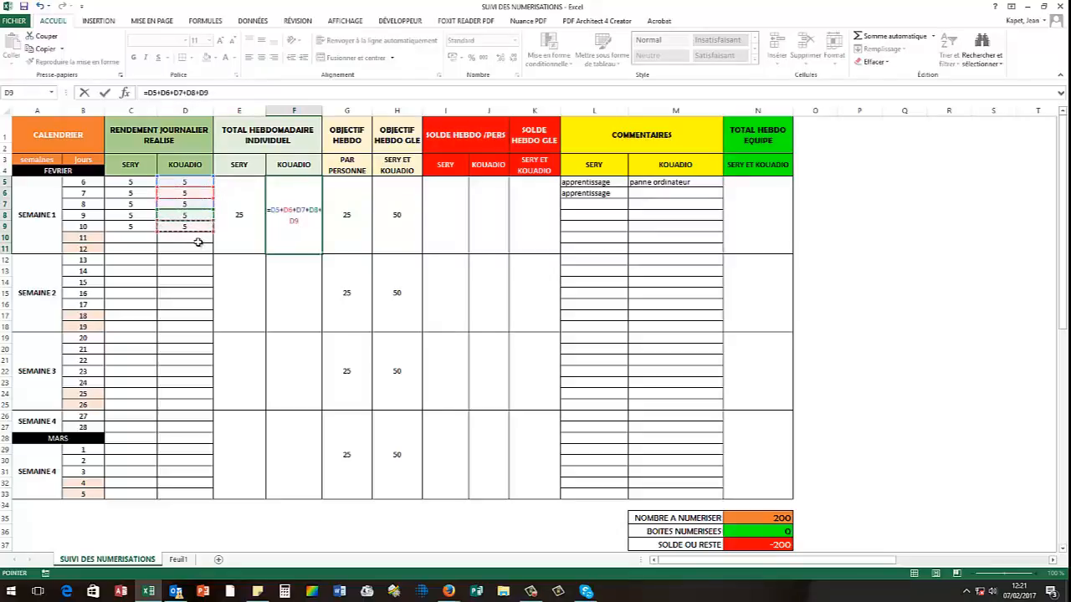
pyautogui.write('+')
pyautogui.click(199, 240)
pyautogui.write('+')
pyautogui.click(196, 251)
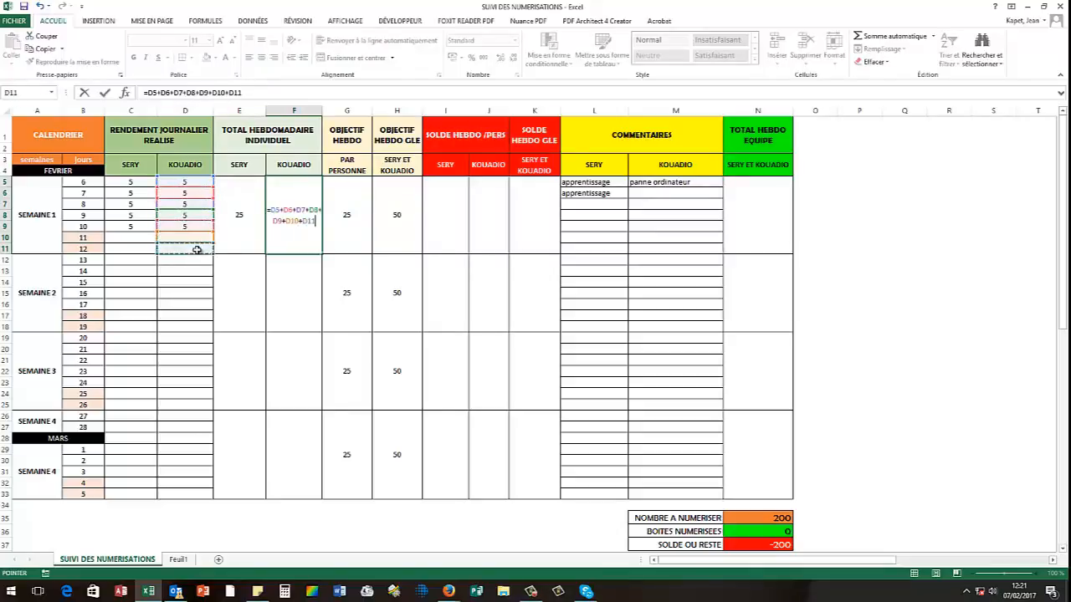
pyautogui.press('Return')
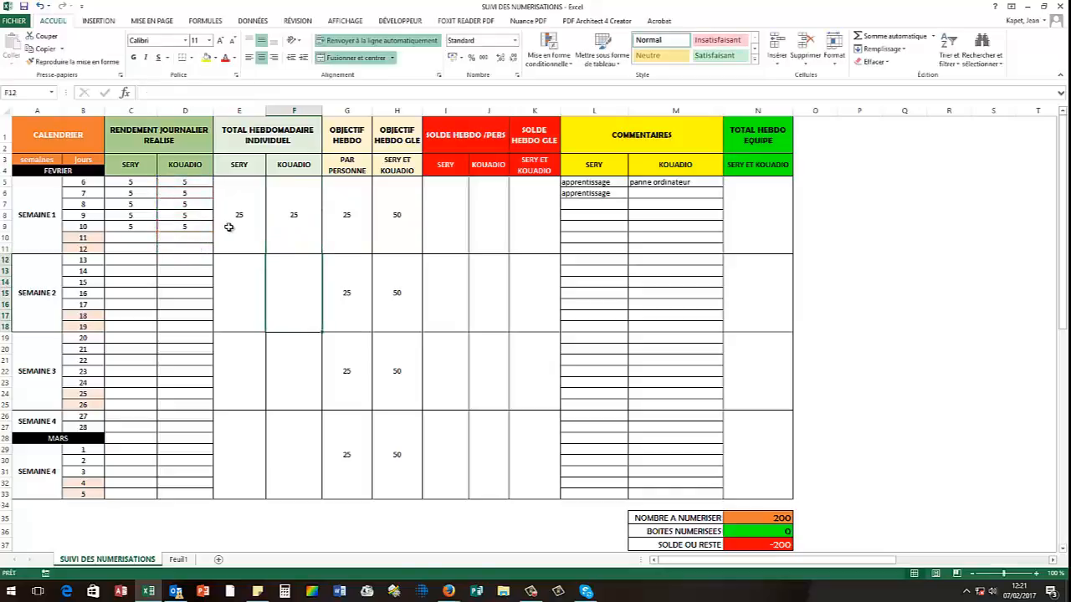
# - Test the SEMAINE 1 totals by clearing the daily outputs in C5:C7 and D8
pyautogui.click(229, 226)
pyautogui.click(247, 143)
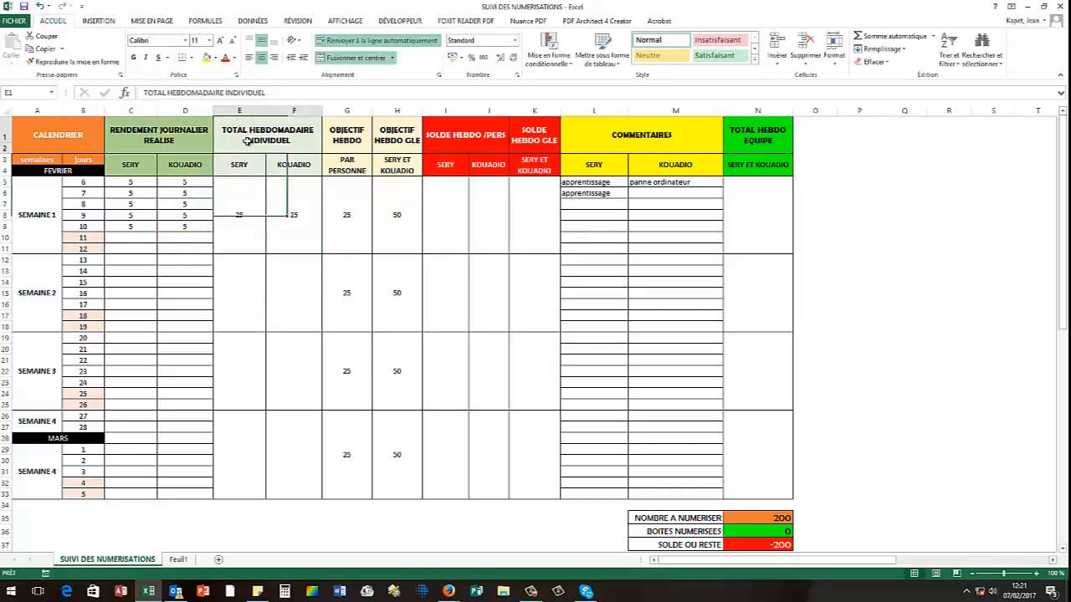
pyautogui.click(244, 223)
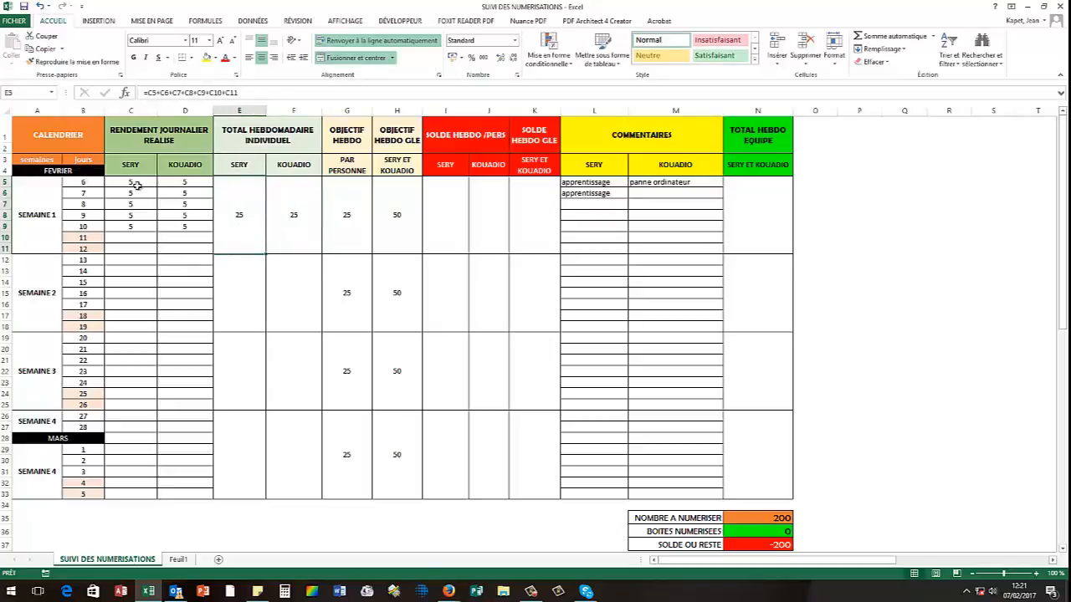
pyautogui.moveTo(134, 193); pyautogui.dragTo(135, 215)
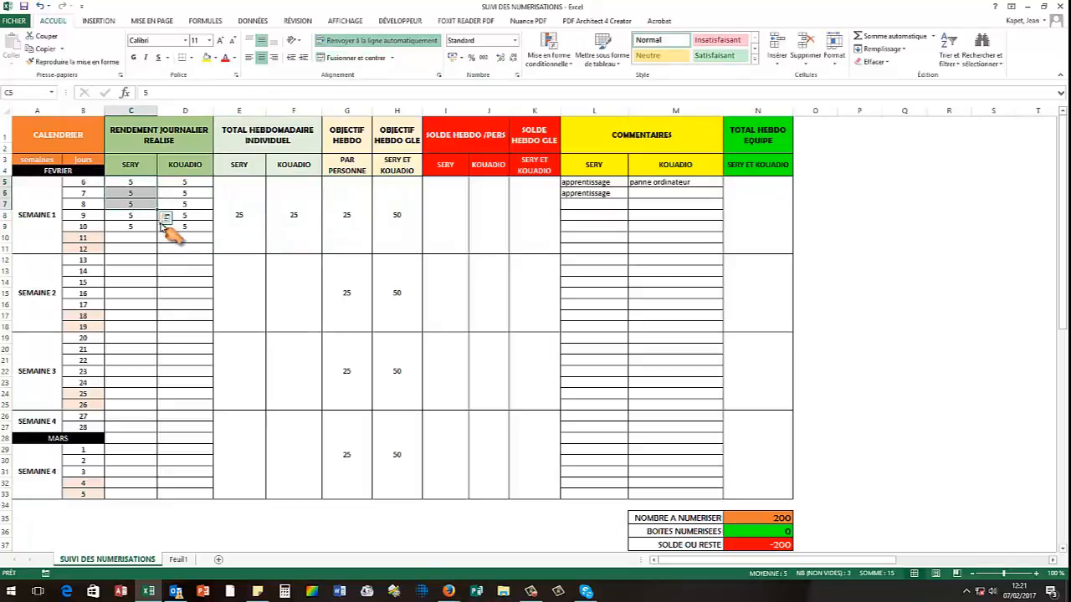
pyautogui.press('Delete')
pyautogui.click(183, 215)
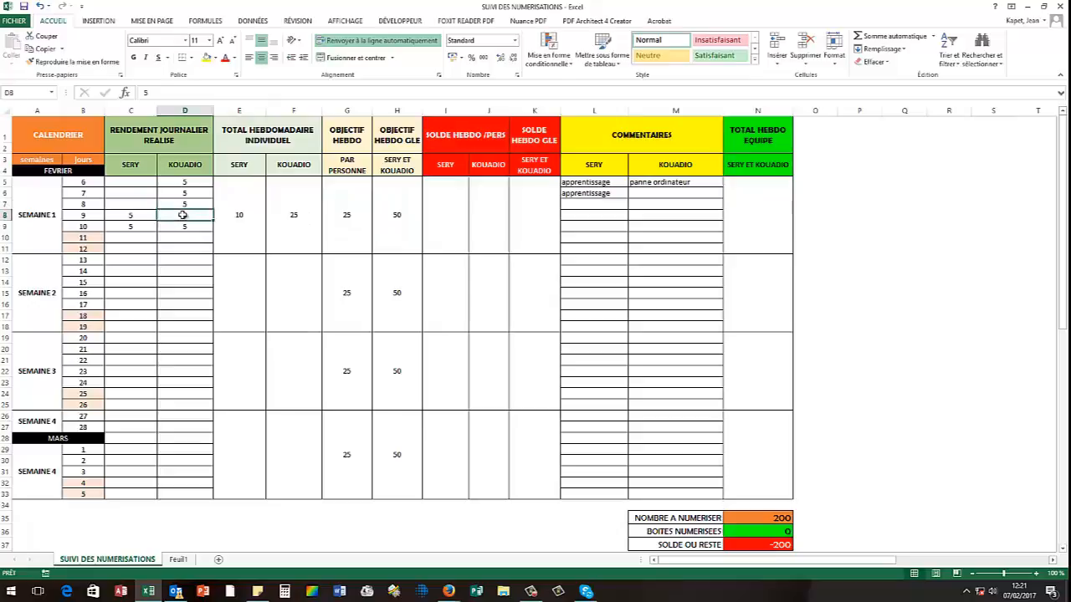
pyautogui.press('Delete')
# - Enter 7 in C6 as the first worker's output for 7 February
pyautogui.click(130, 196)
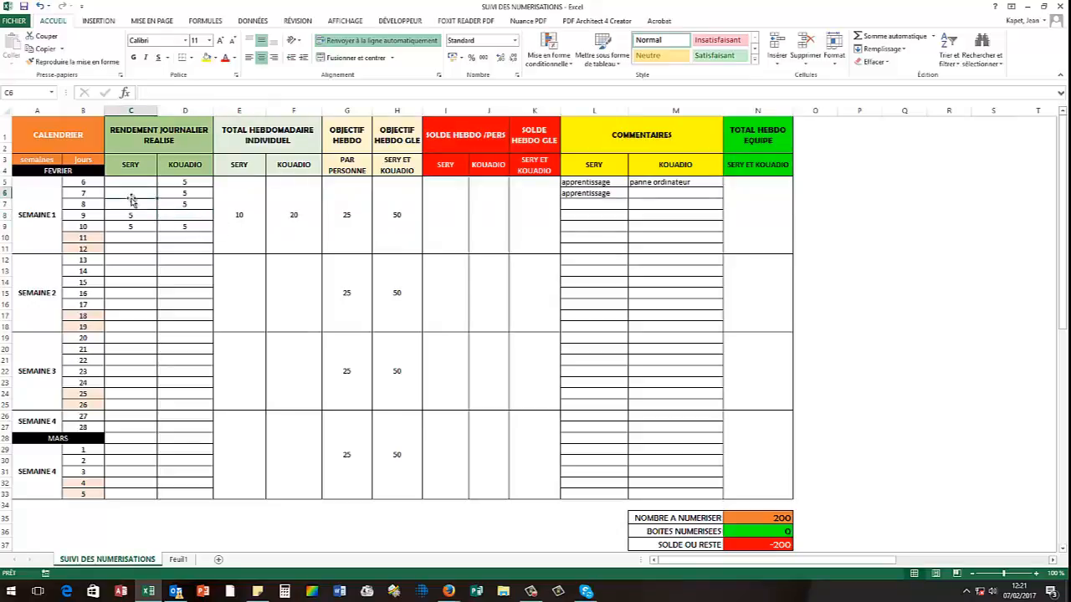
pyautogui.write('7')
pyautogui.click(302, 210)
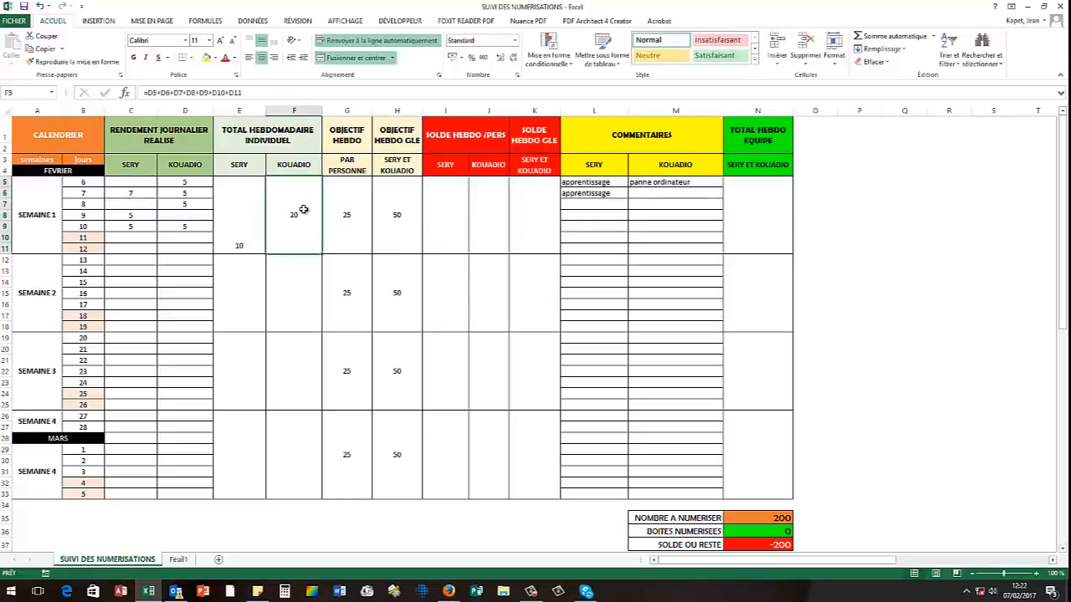
# - Examine the SOLDE HEBDO /PERS and SOLDE HEBDO GLE columns I to K and the first worker's SEMAINE 1 balance cell
pyautogui.click(351, 215)
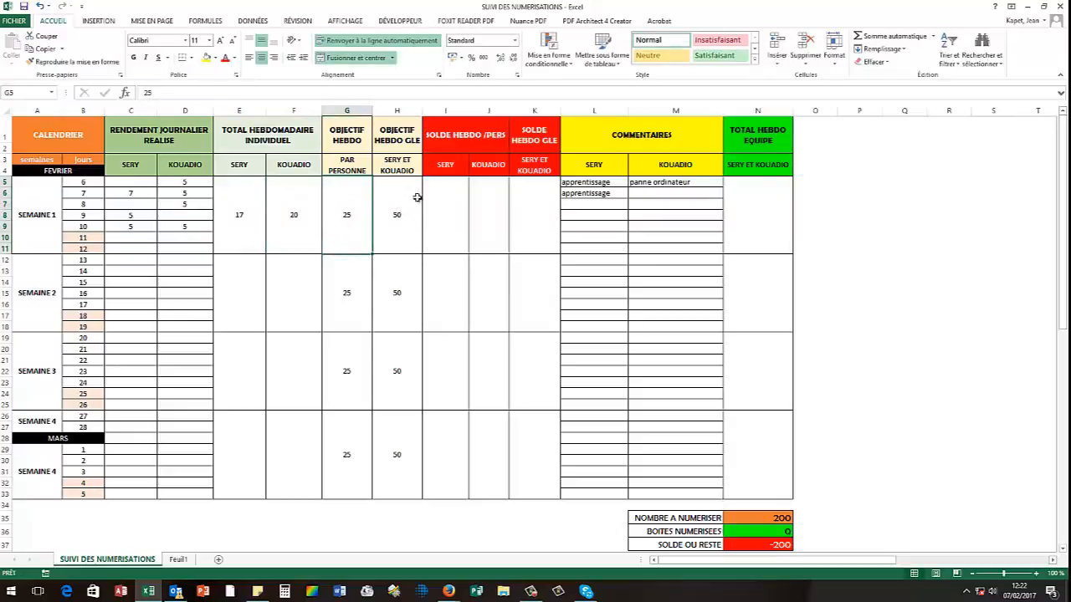
pyautogui.click(438, 221)
pyautogui.moveTo(446, 110); pyautogui.dragTo(534, 113)
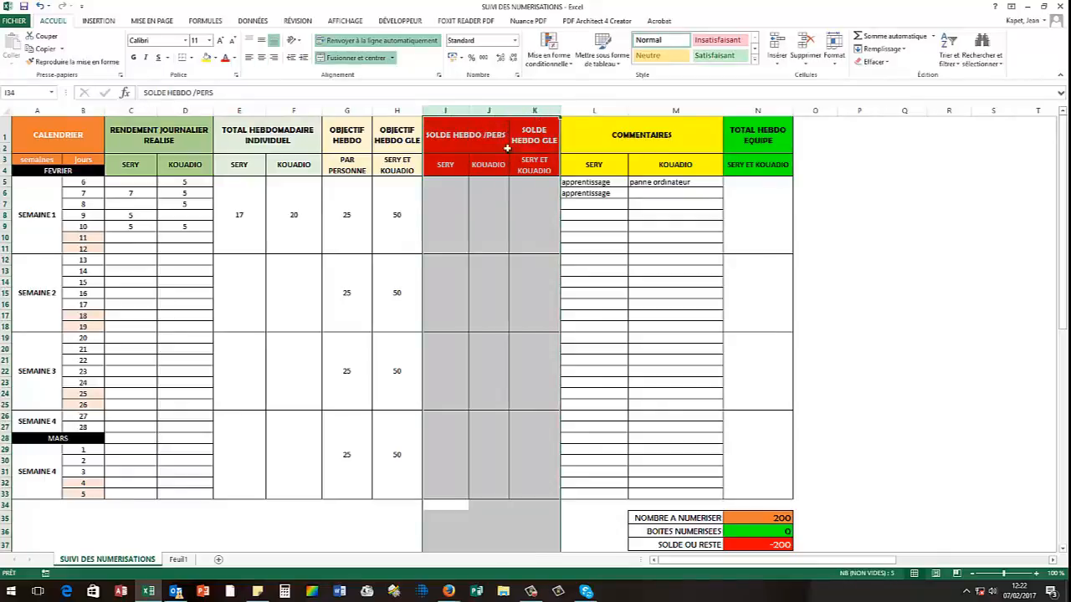
pyautogui.click(460, 213)
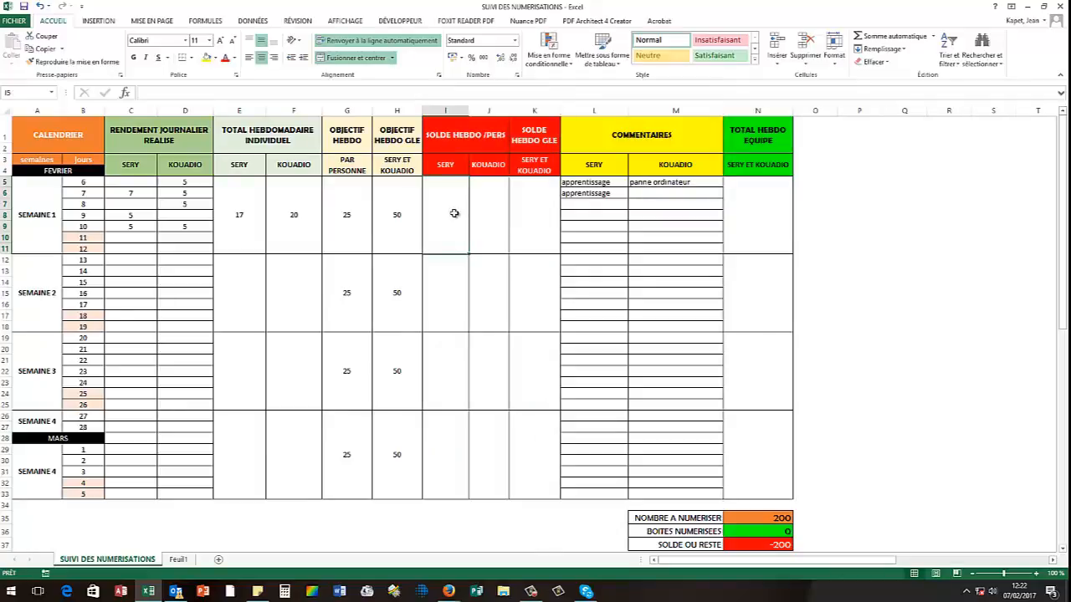
pyautogui.click(500, 136)
pyautogui.click(452, 166)
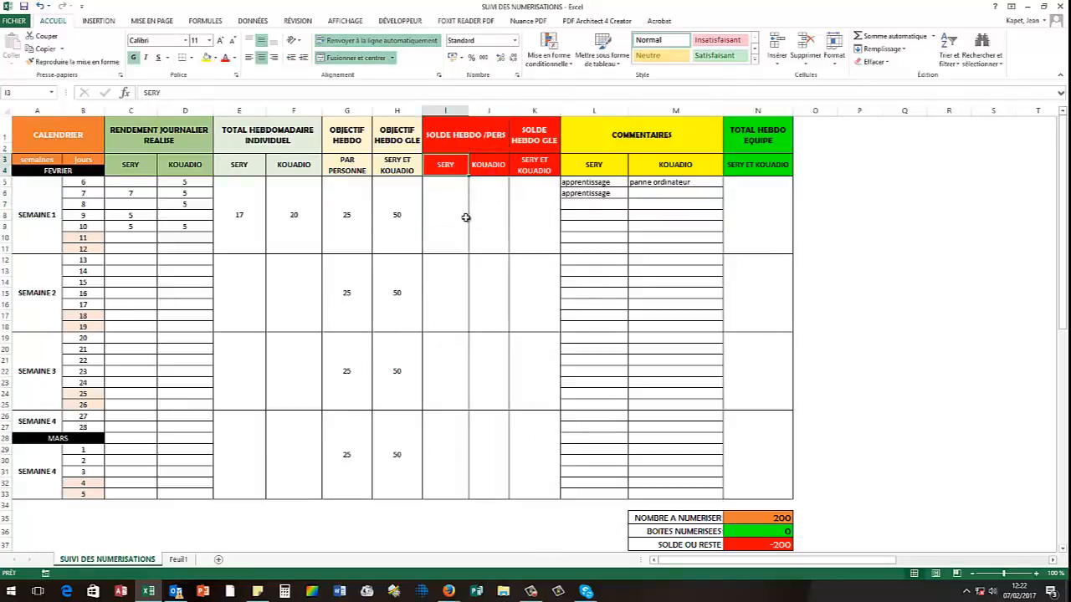
pyautogui.click(452, 224)
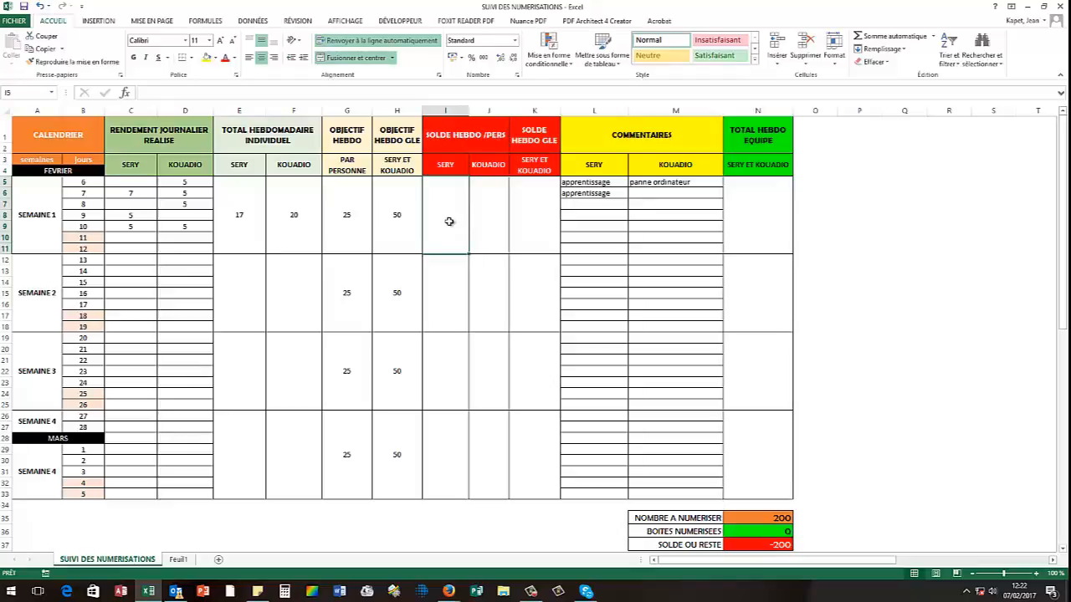
# - Compare the first worker's SEMAINE 1 total in E5 with the weekly target per person in G5
pyautogui.click(239, 218)
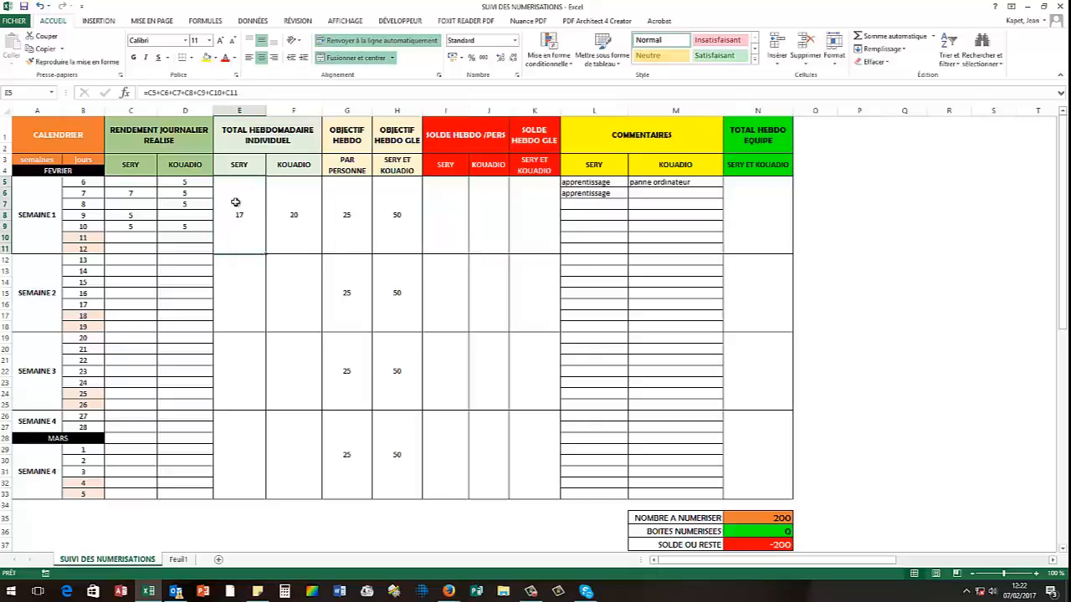
pyautogui.click(238, 166)
pyautogui.click(243, 213)
pyautogui.click(48, 222)
pyautogui.click(235, 214)
pyautogui.click(350, 215)
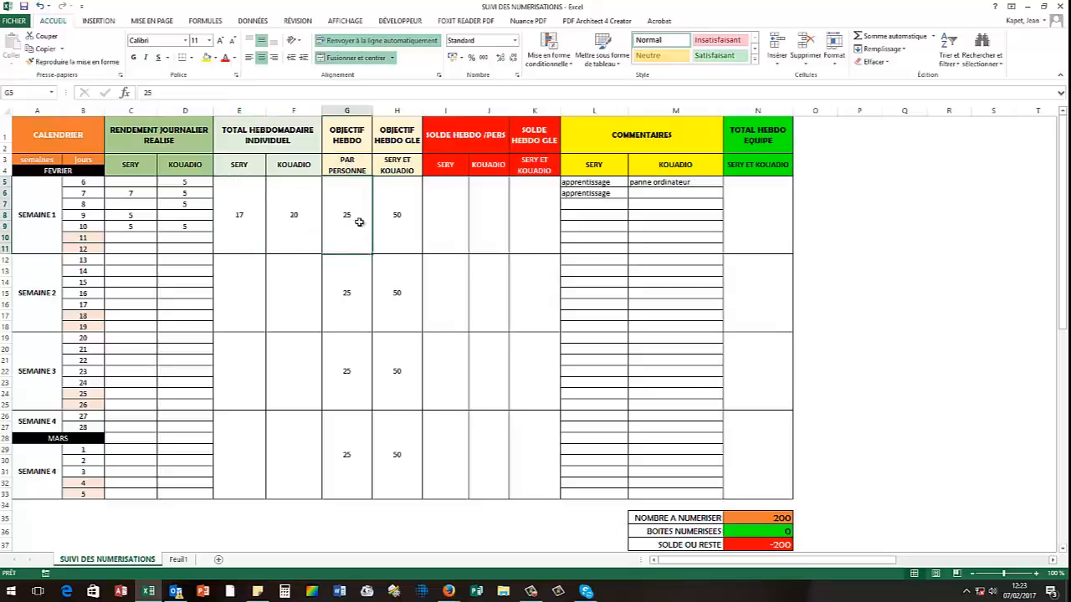
# - Calculate the first worker's SEMAINE 1 balance in I5 with the formula =E5-G5
pyautogui.click(448, 208)
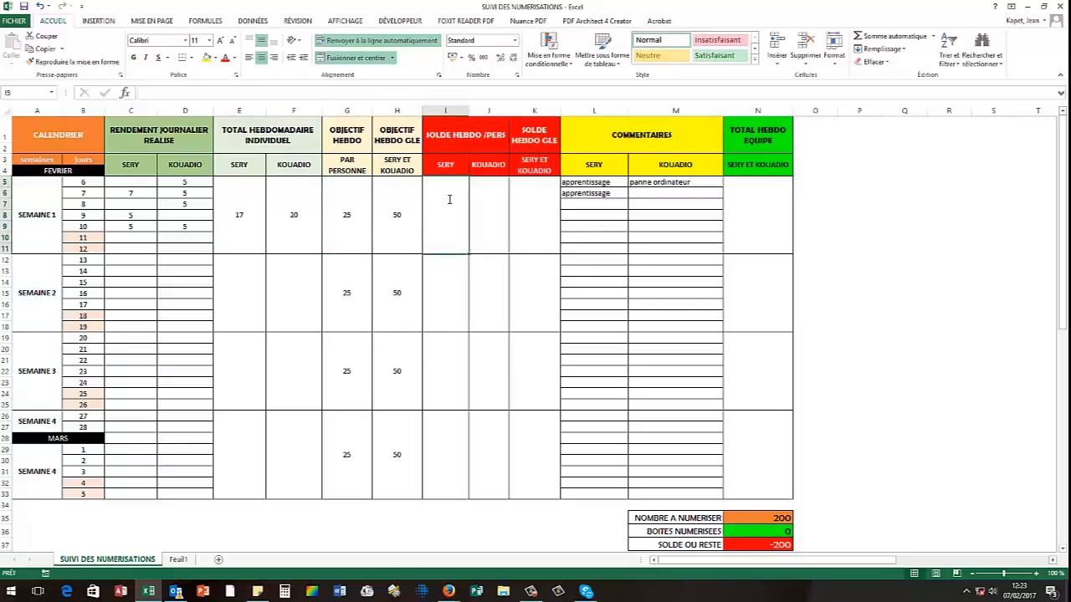
pyautogui.write('=')
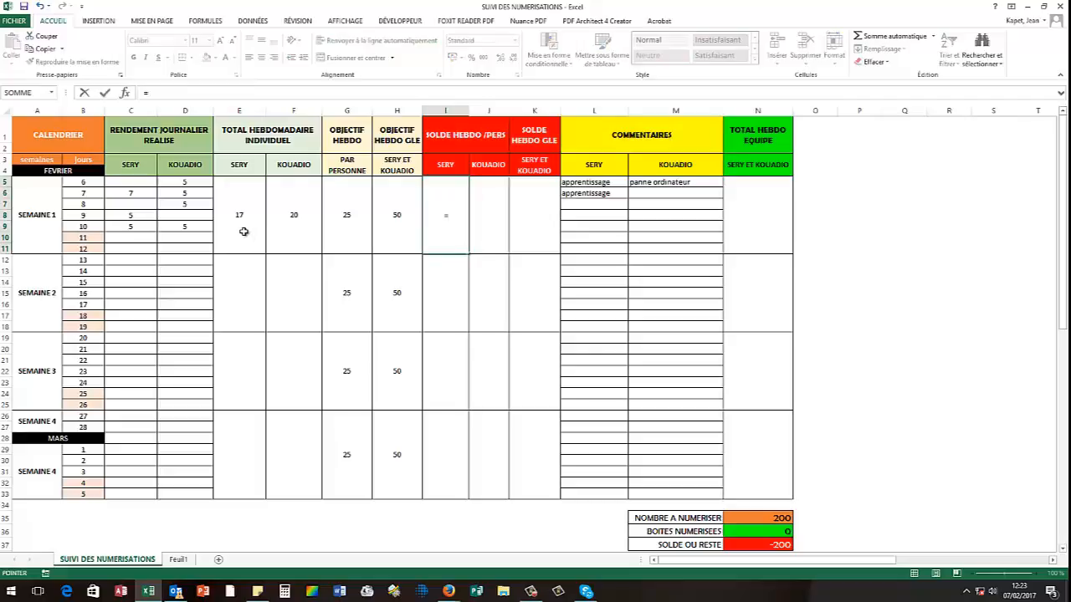
pyautogui.click(244, 232)
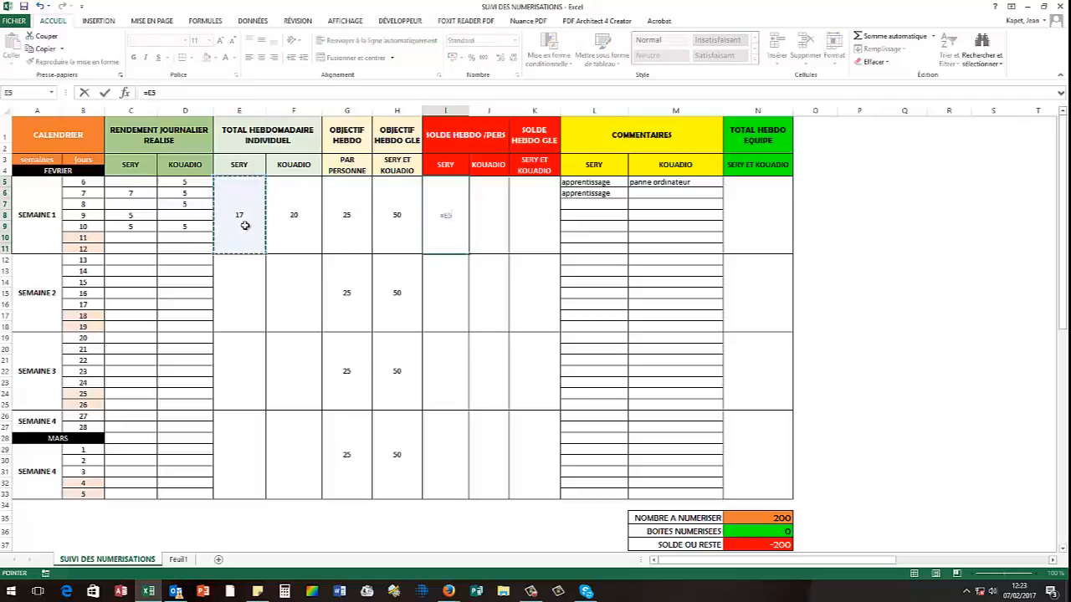
pyautogui.write('-')
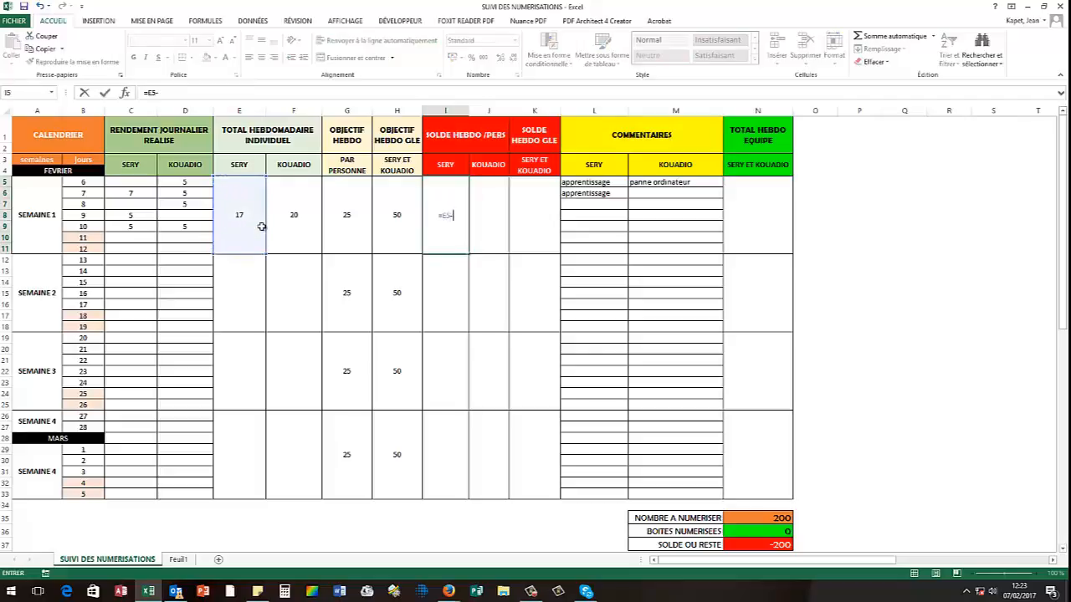
pyautogui.click(343, 225)
pyautogui.press('Return')
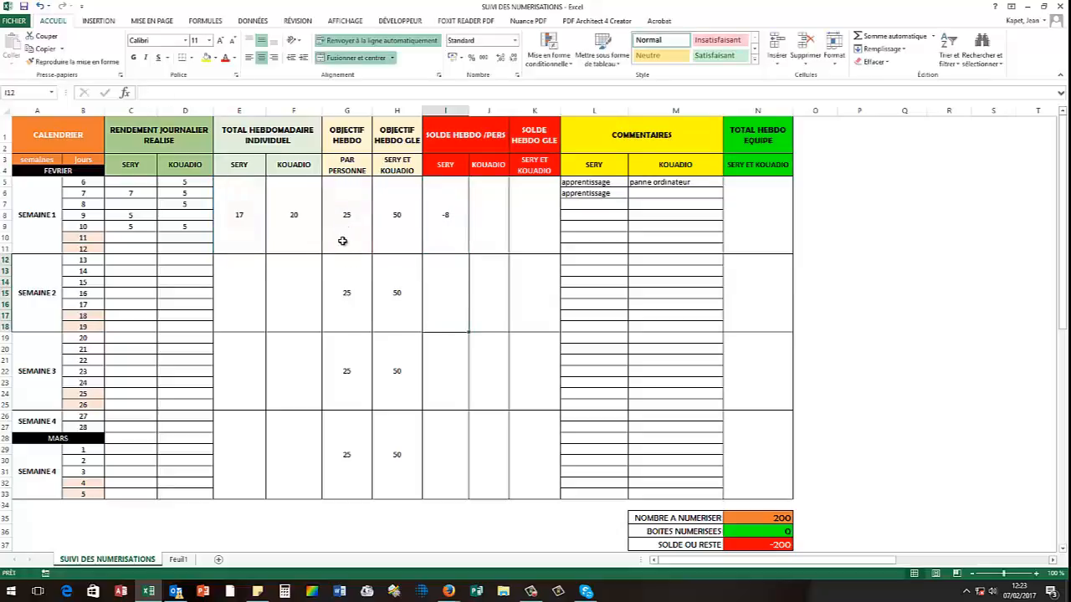
pyautogui.click(438, 226)
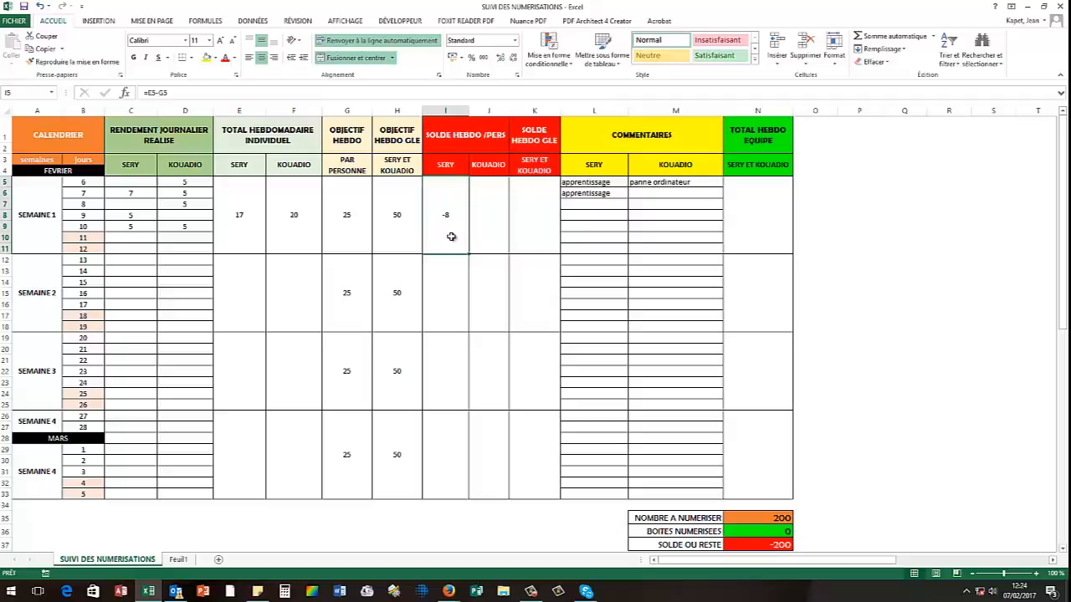
# - Test the first worker's balance formula by overwriting the SEMAINE 1 total in E5 with 25 and 27
pyautogui.click(246, 235)
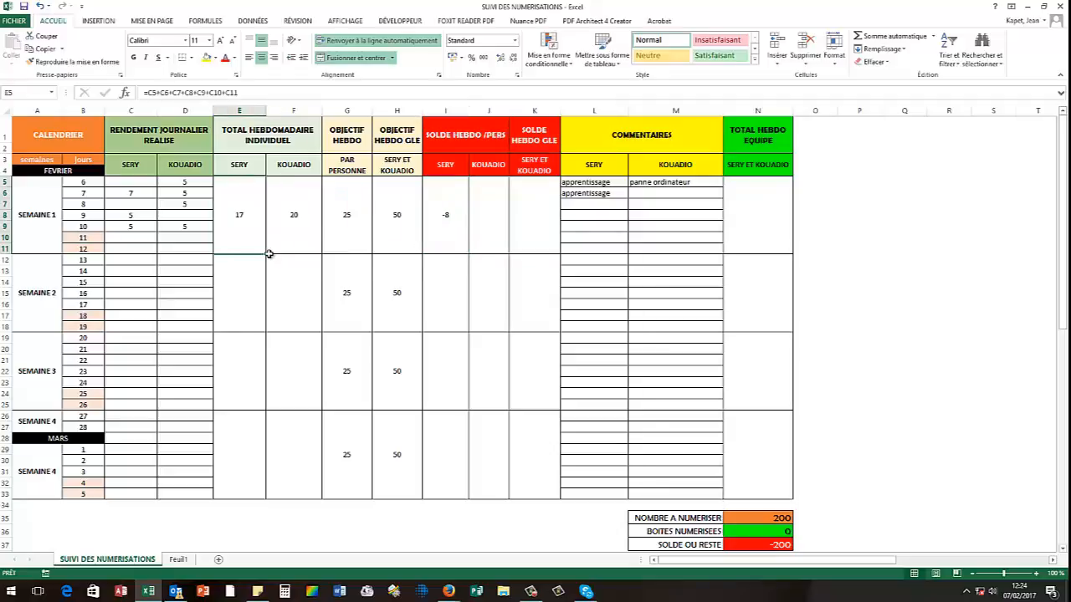
pyautogui.write('2')
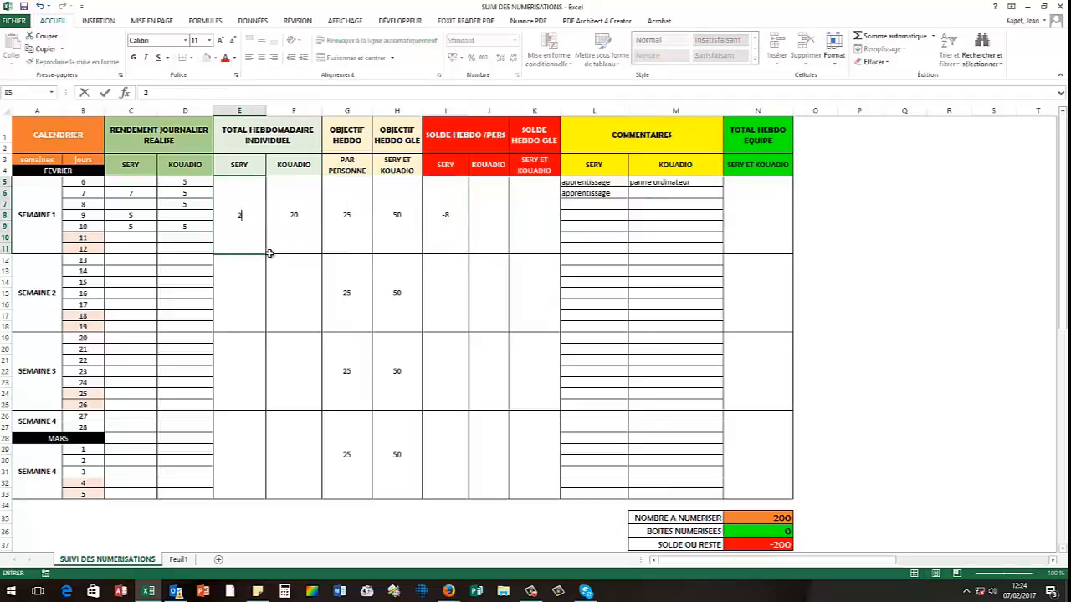
pyautogui.write('5')
pyautogui.click(444, 213)
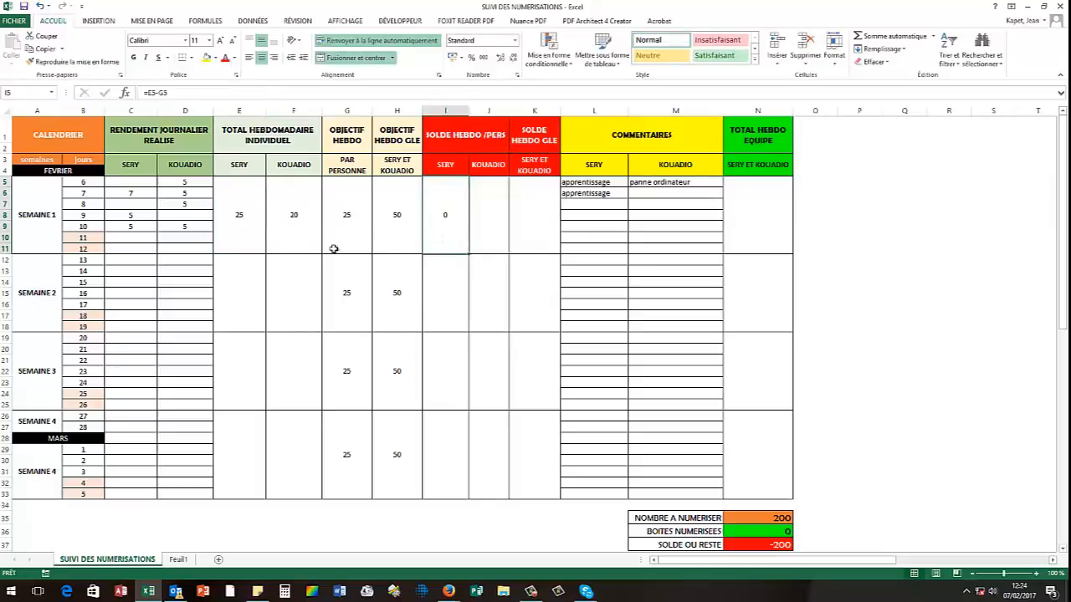
pyautogui.click(234, 227)
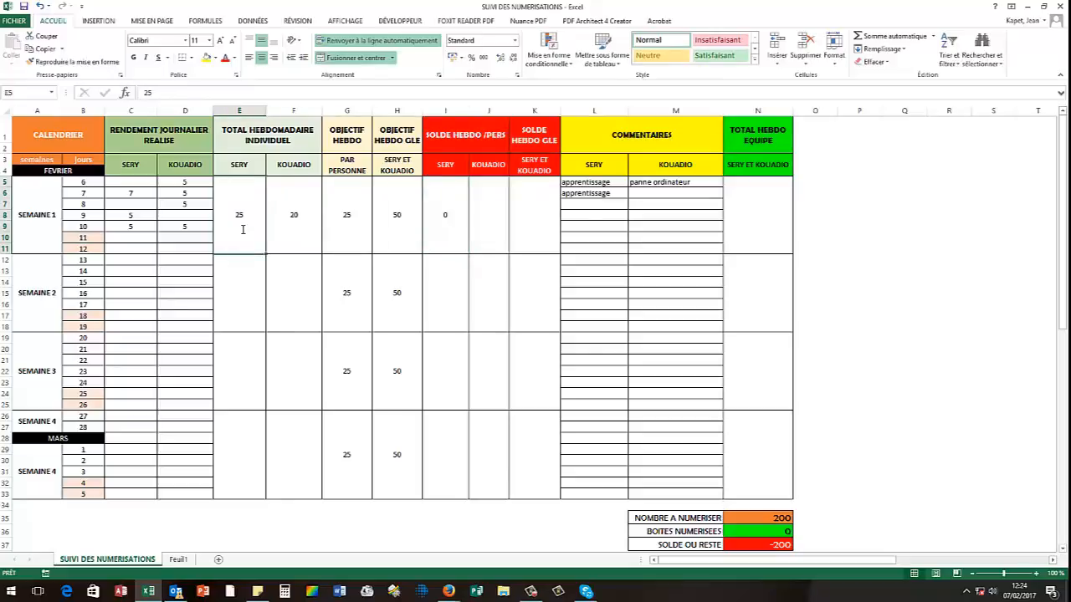
pyautogui.write('27')
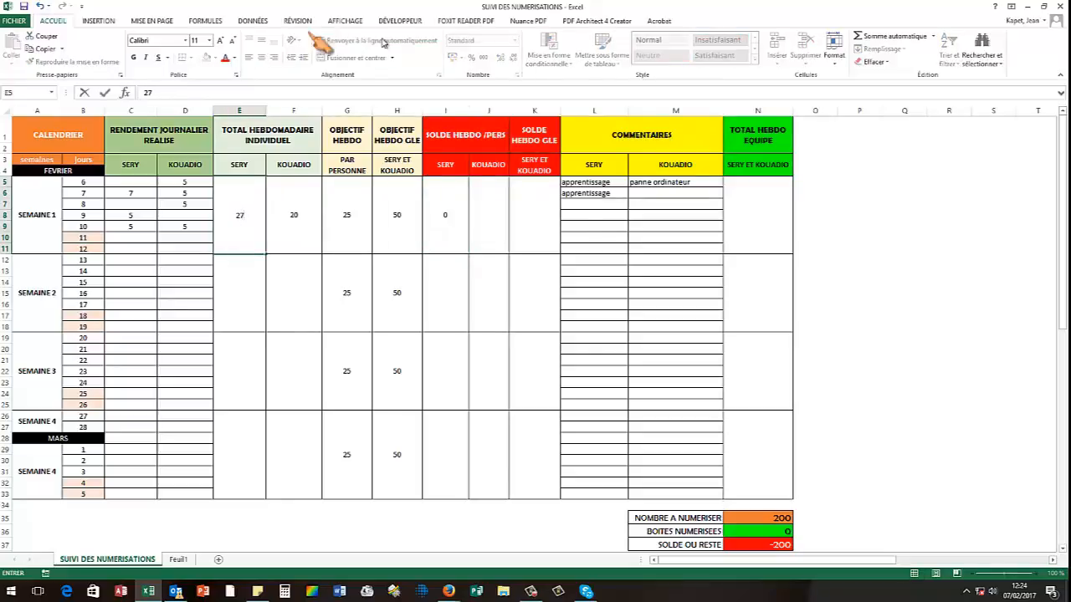
pyautogui.click(447, 211)
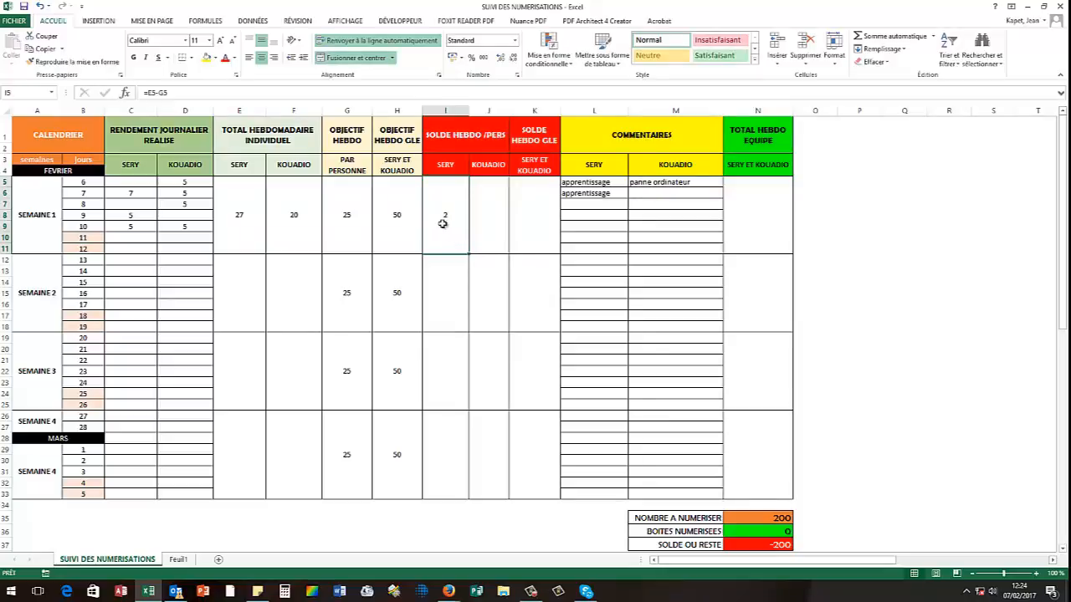
# - Set the first worker's SEMAINE 1 total in E5 to 25, matching the weekly target per person
pyautogui.click(347, 220)
pyautogui.click(240, 237)
pyautogui.write('25')
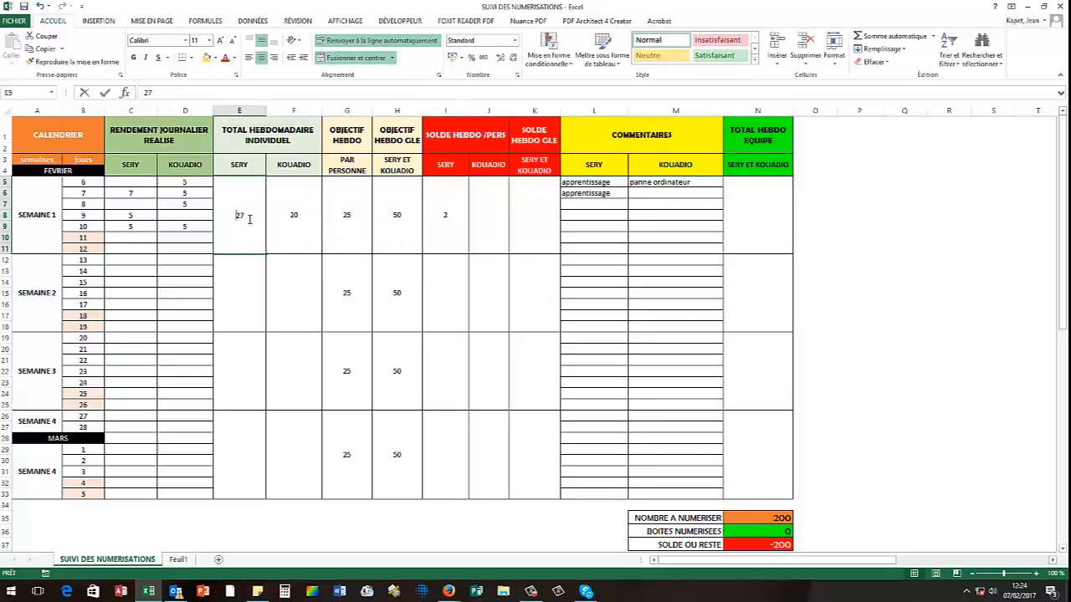
# - Calculate the second worker's SEMAINE 1 balance in J5 with the formula =F5-G5
pyautogui.click(484, 219)
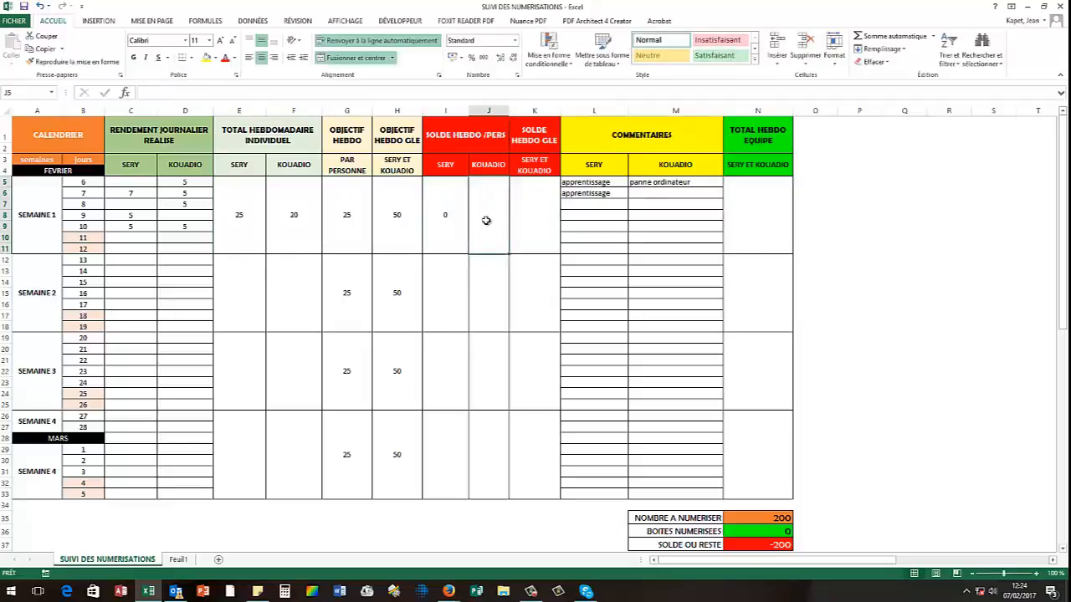
pyautogui.write('=')
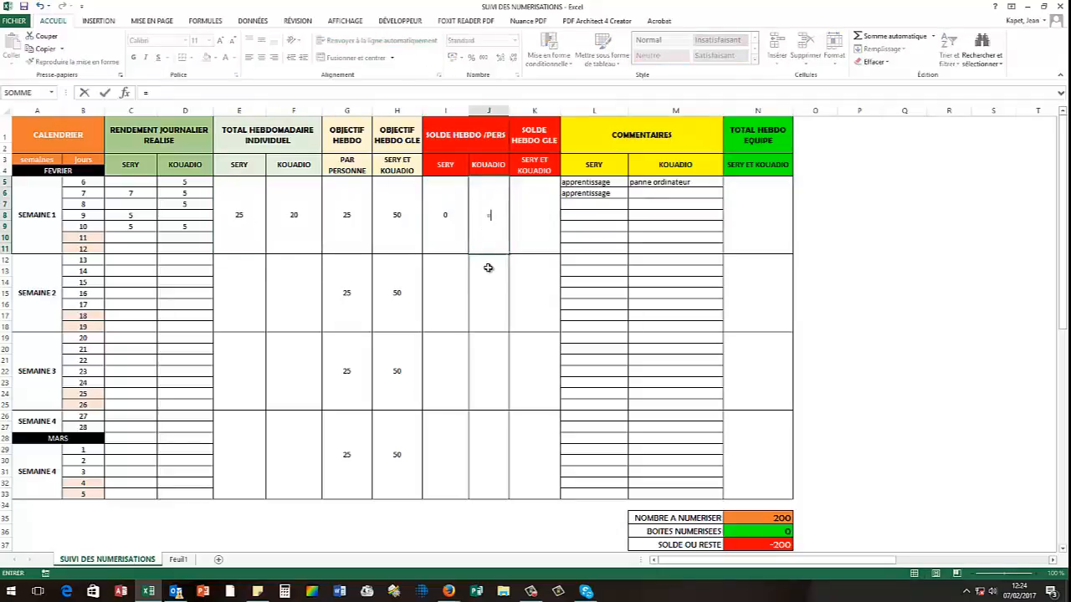
pyautogui.click(296, 231)
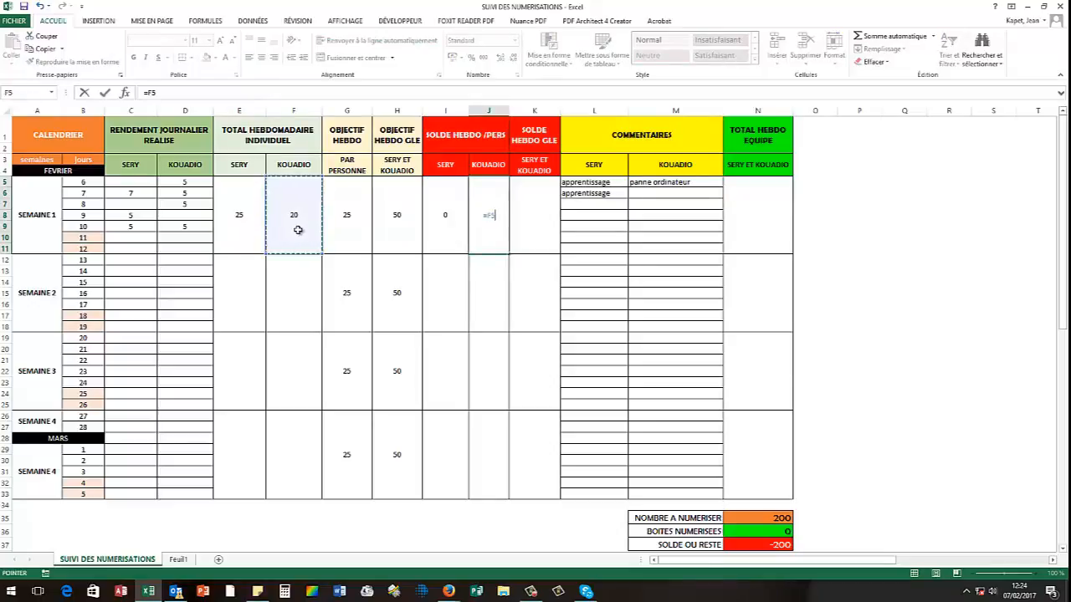
pyautogui.write('-')
pyautogui.click(344, 232)
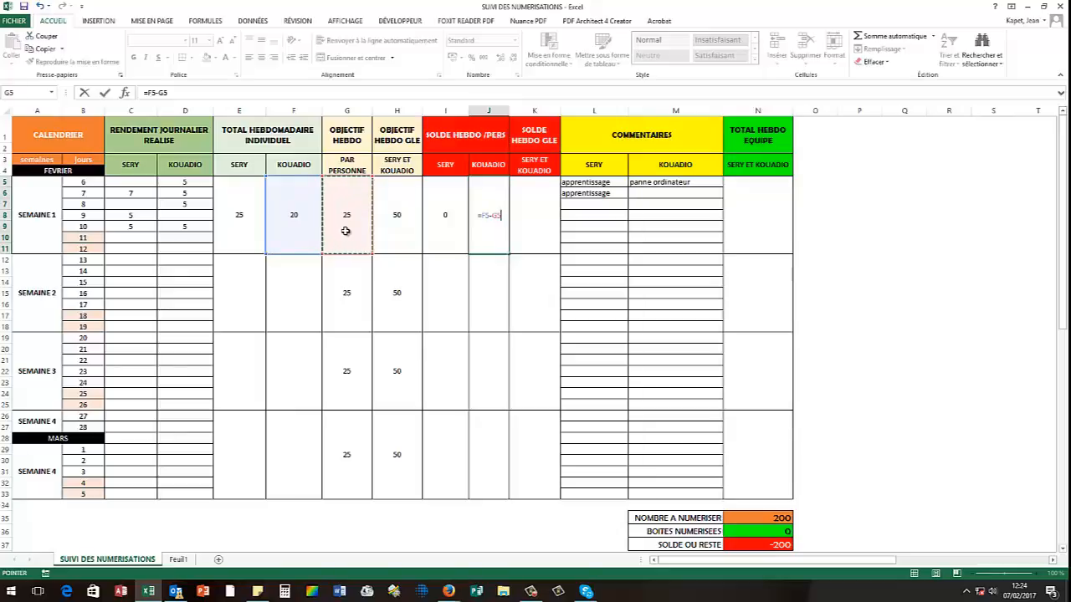
pyautogui.press('Return')
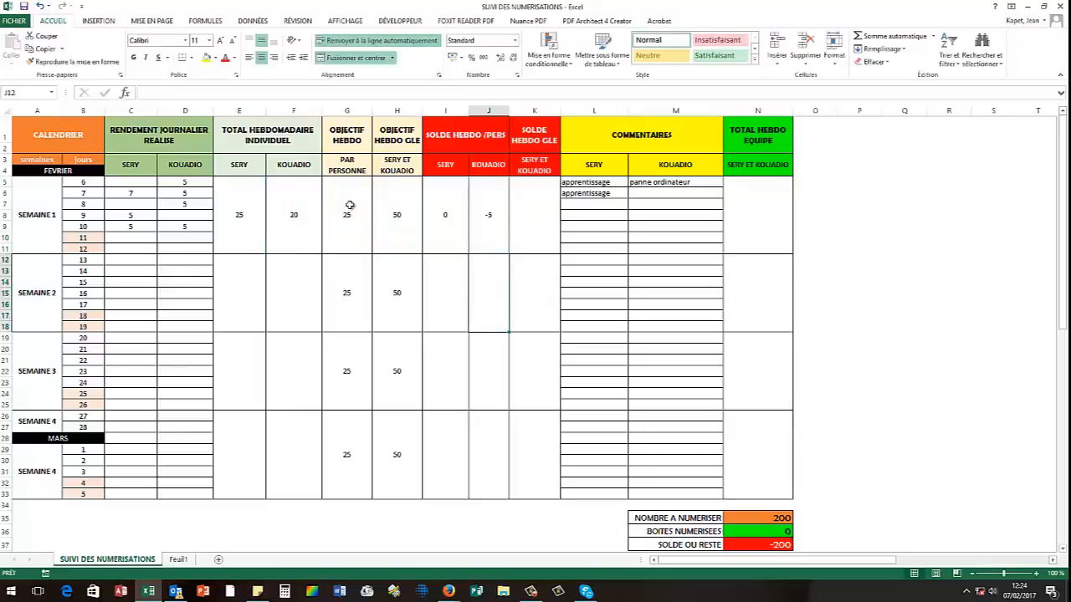
# - Calculate the team's SEMAINE 1 total under TOTAL HEBDO EQUIPE in N5 with the formula =E5+F5
pyautogui.click(527, 140)
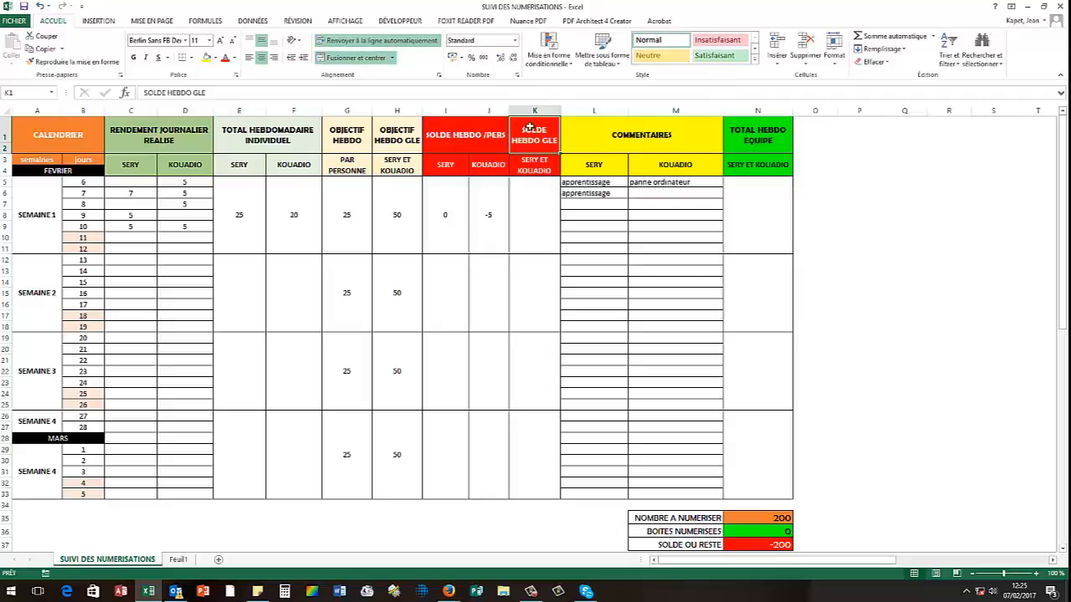
pyautogui.click(537, 109)
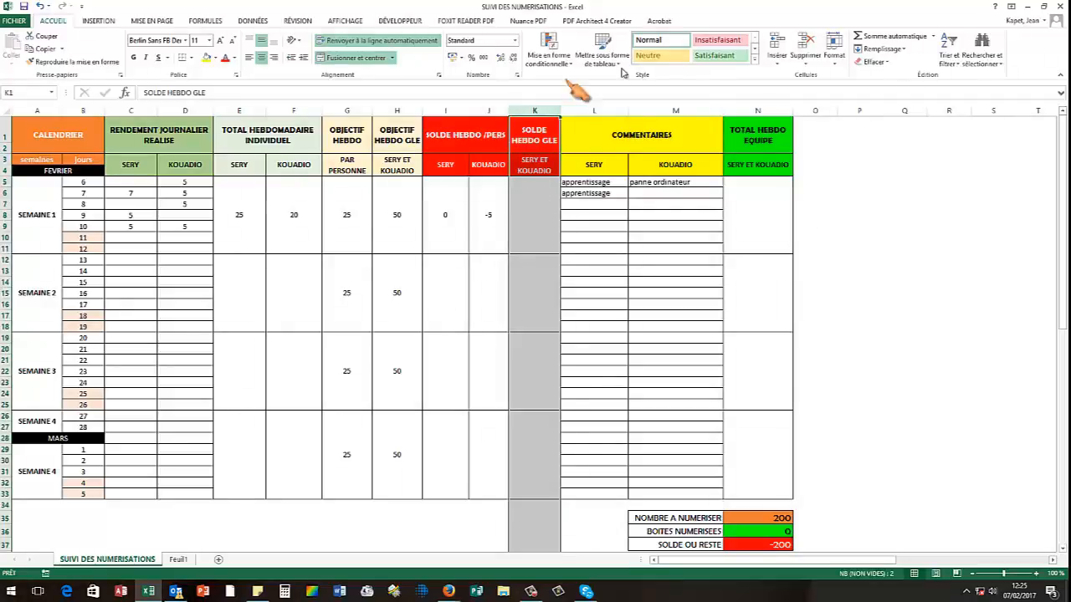
pyautogui.click(753, 111)
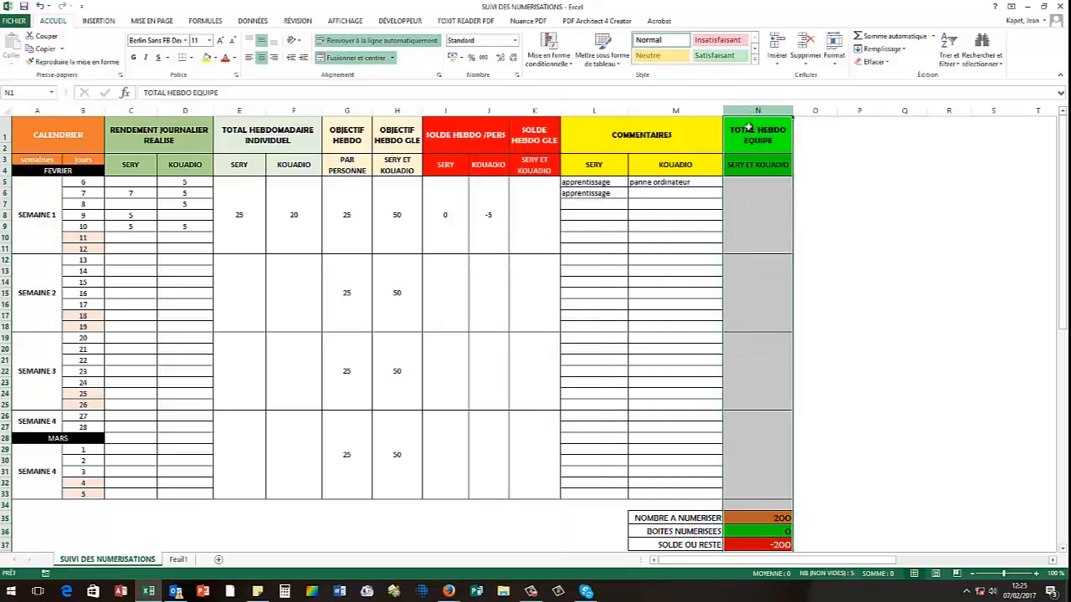
pyautogui.click(755, 205)
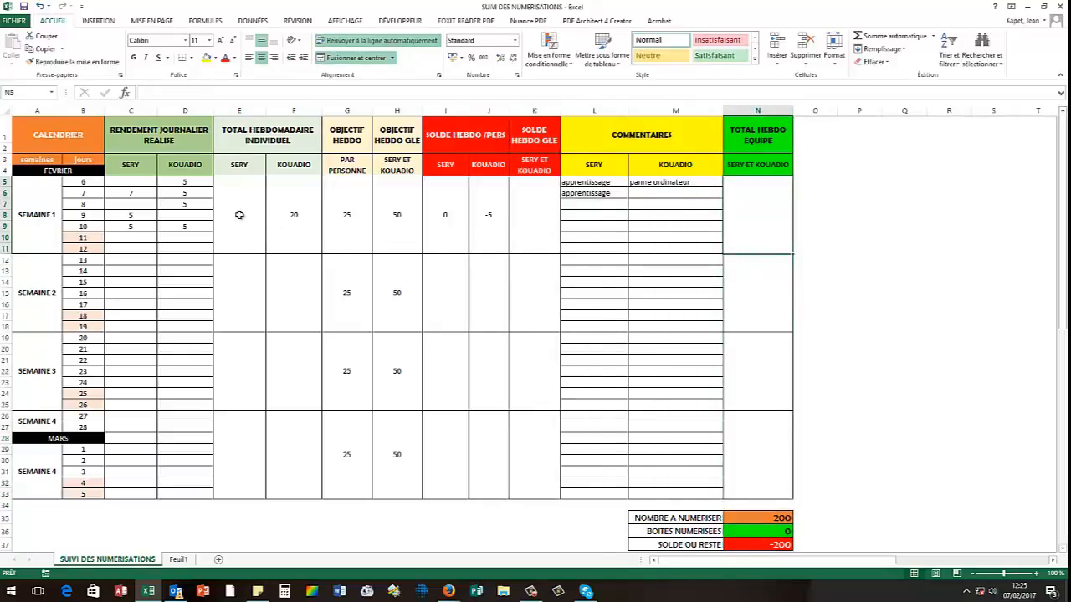
pyautogui.click(239, 211)
pyautogui.click(285, 202)
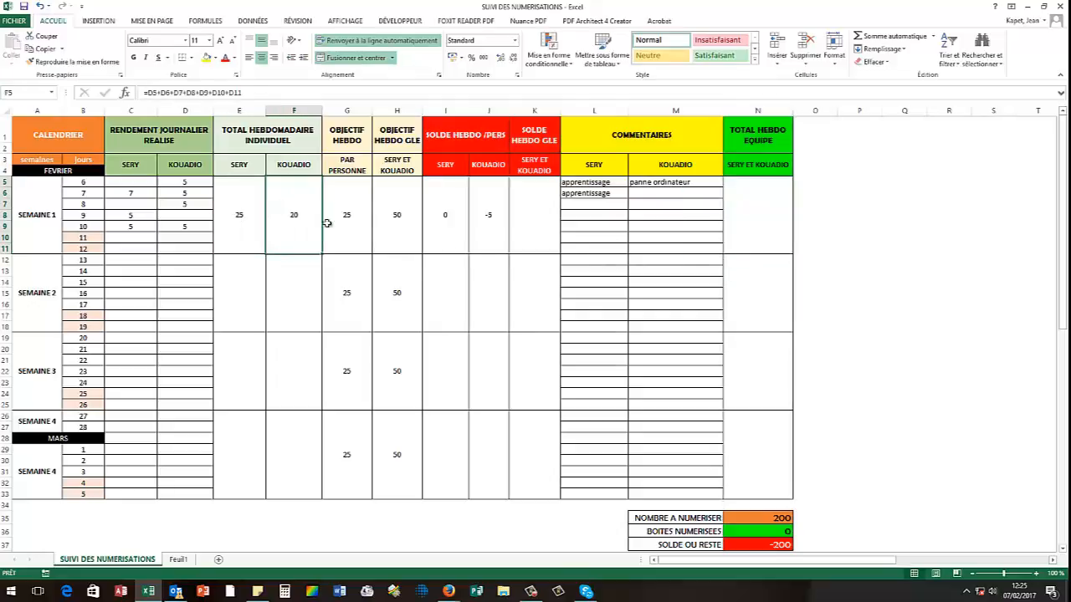
pyautogui.click(745, 237)
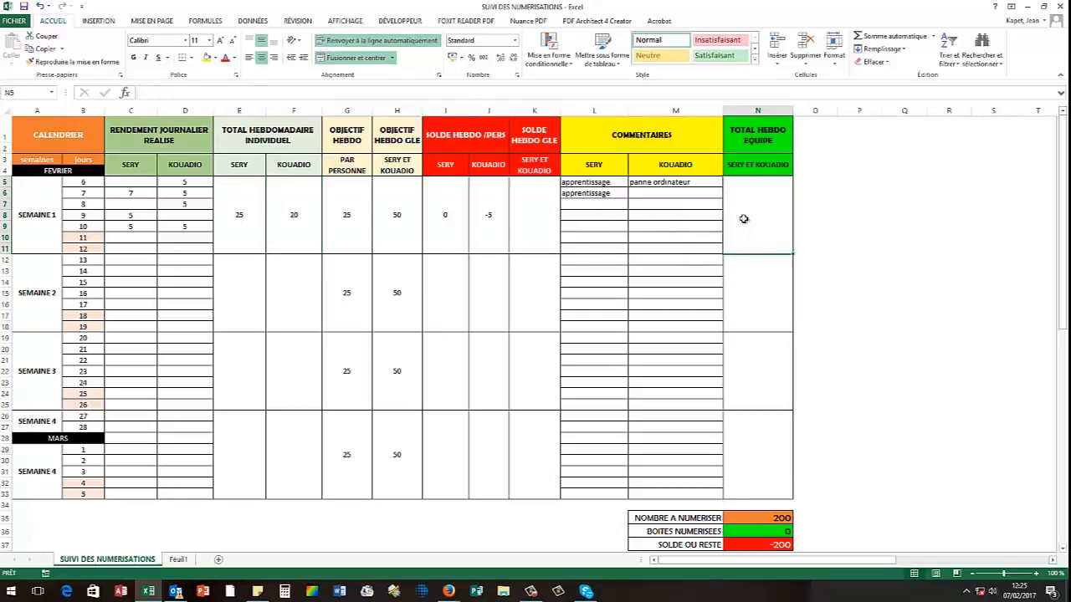
pyautogui.write('=')
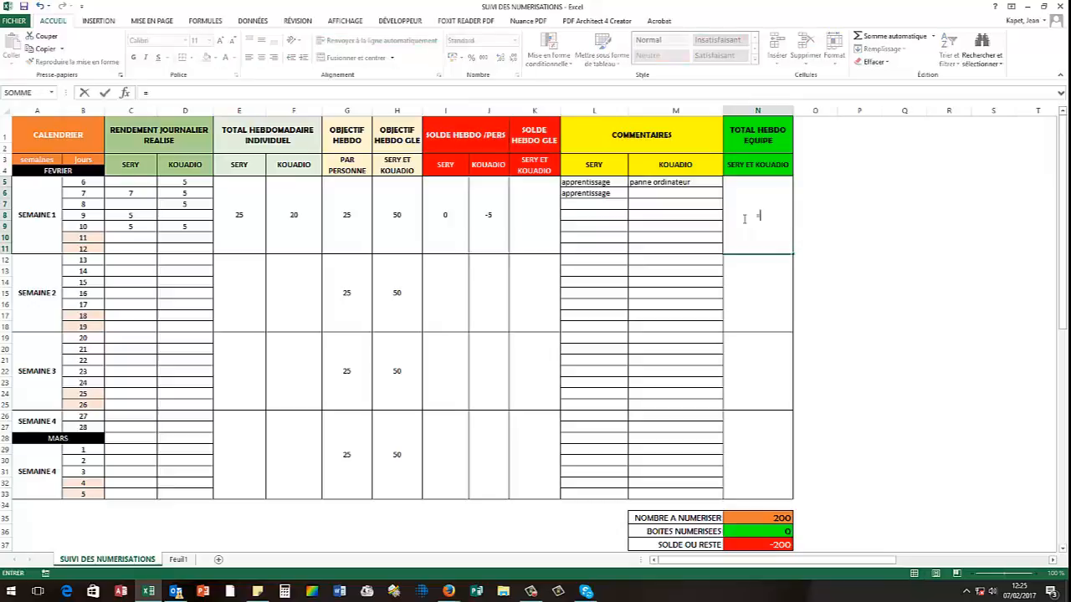
pyautogui.click(233, 224)
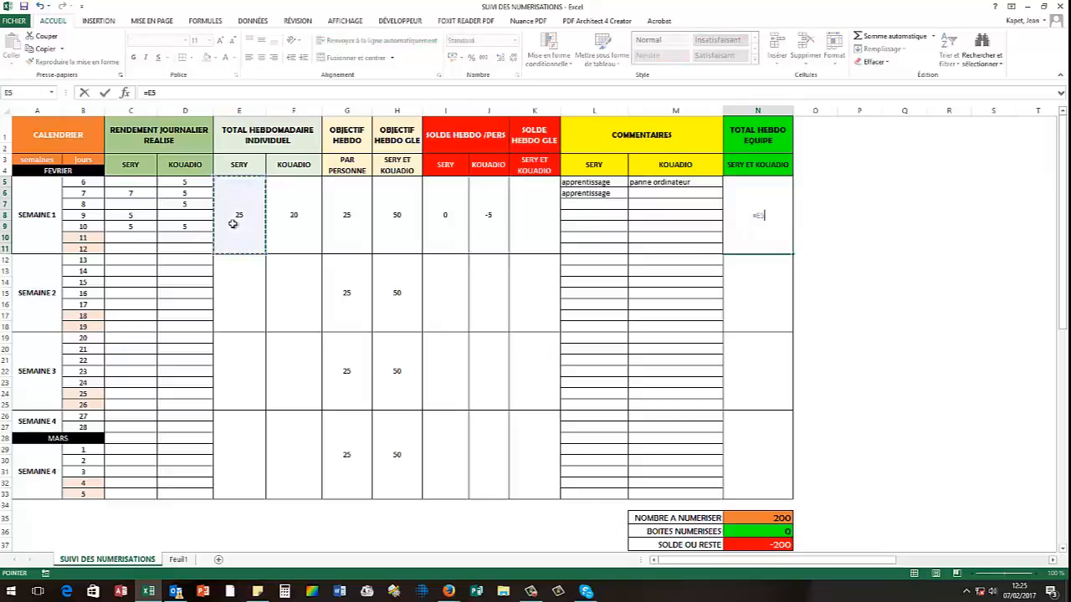
pyautogui.write('+')
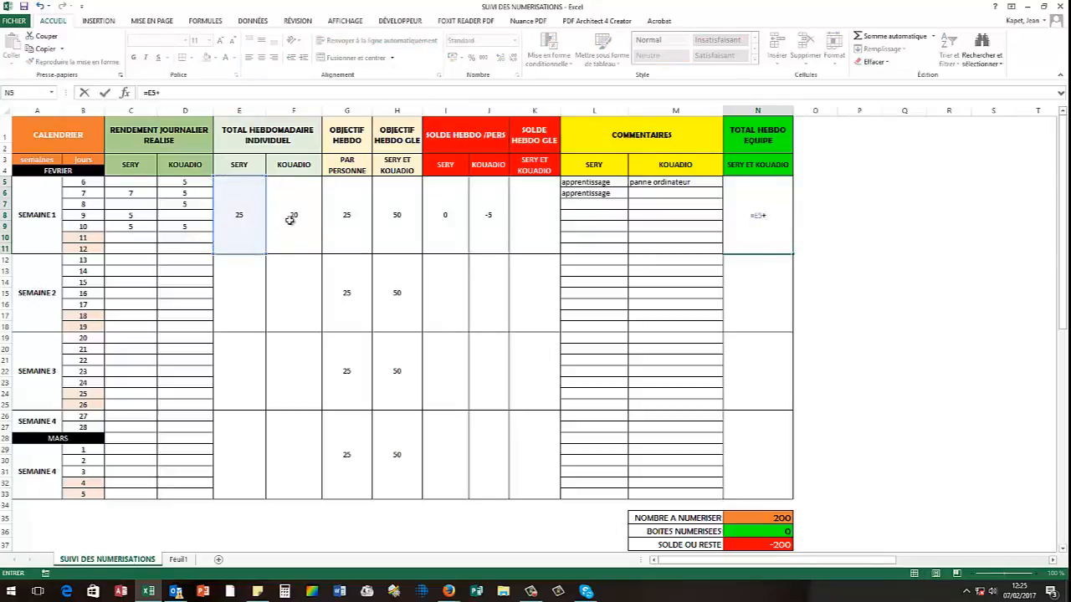
pyautogui.click(289, 219)
pyautogui.press('Return')
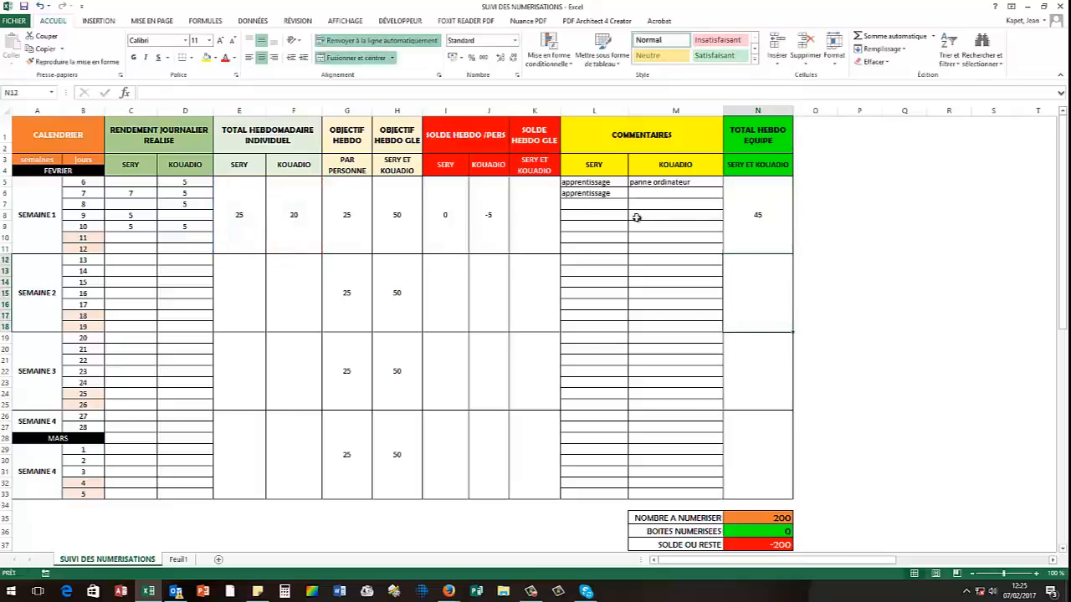
# - Calculate the overall SEMAINE 1 balance under SOLDE HEBDO GLE in K5 with the formula =N5-H5
pyautogui.click(772, 201)
pyautogui.click(531, 214)
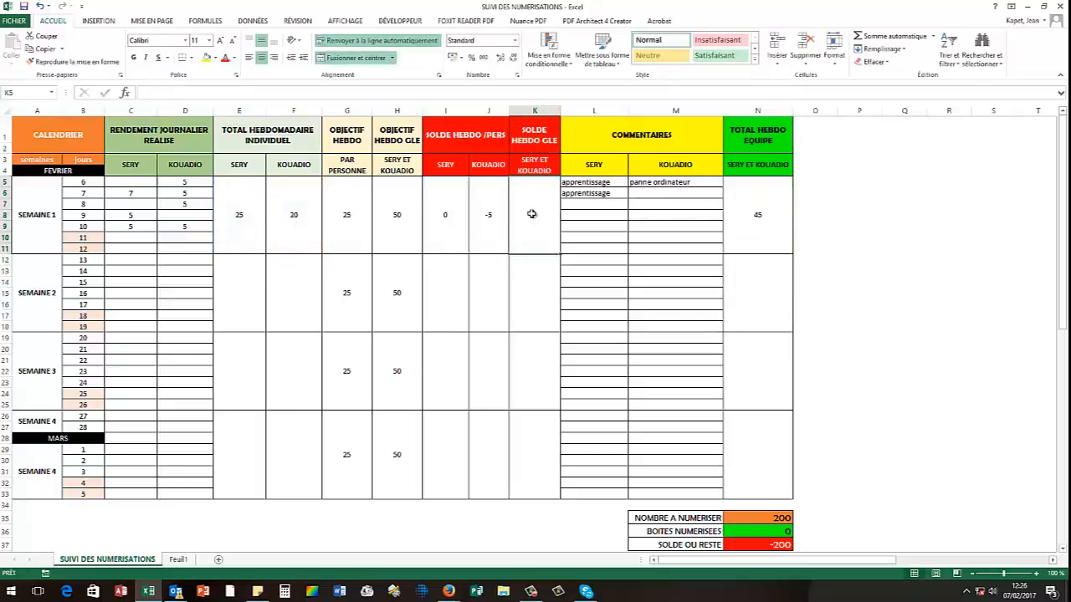
pyautogui.click(535, 110)
pyautogui.click(534, 204)
pyautogui.doubleClick(530, 208)
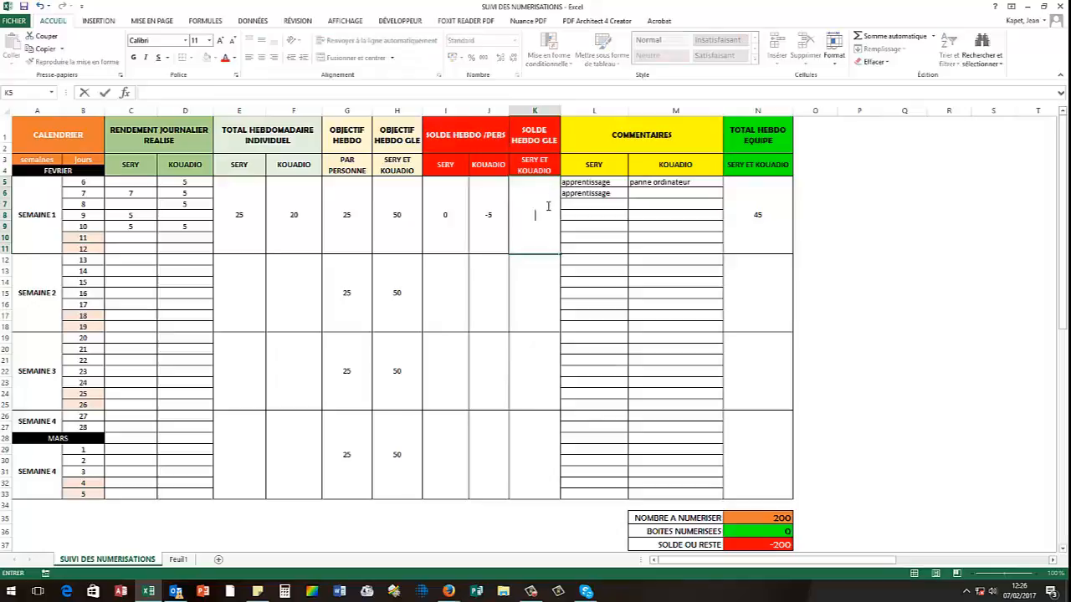
pyautogui.write('=')
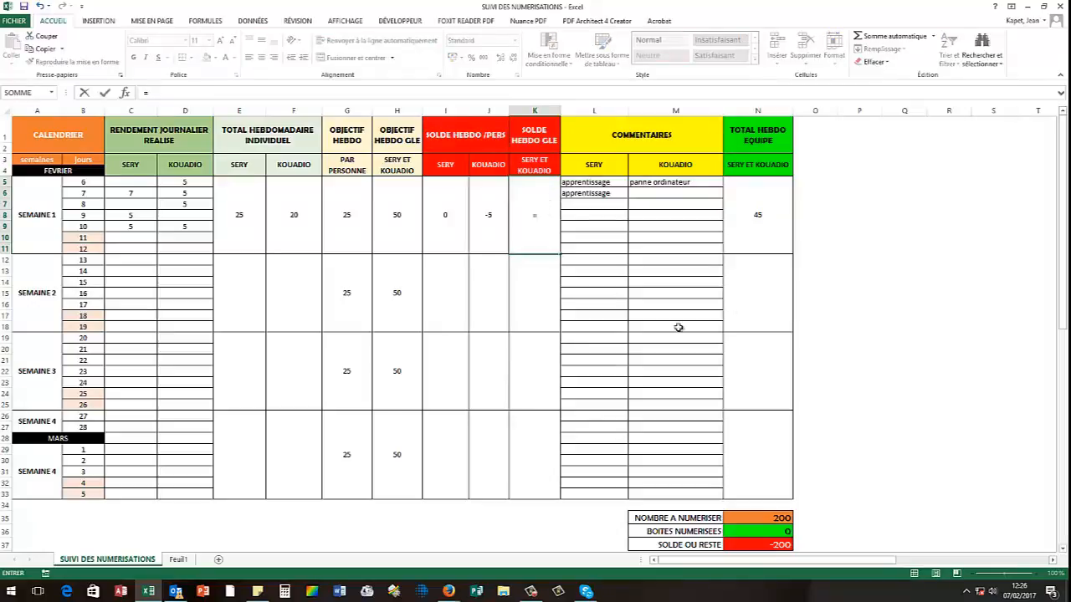
pyautogui.click(761, 235)
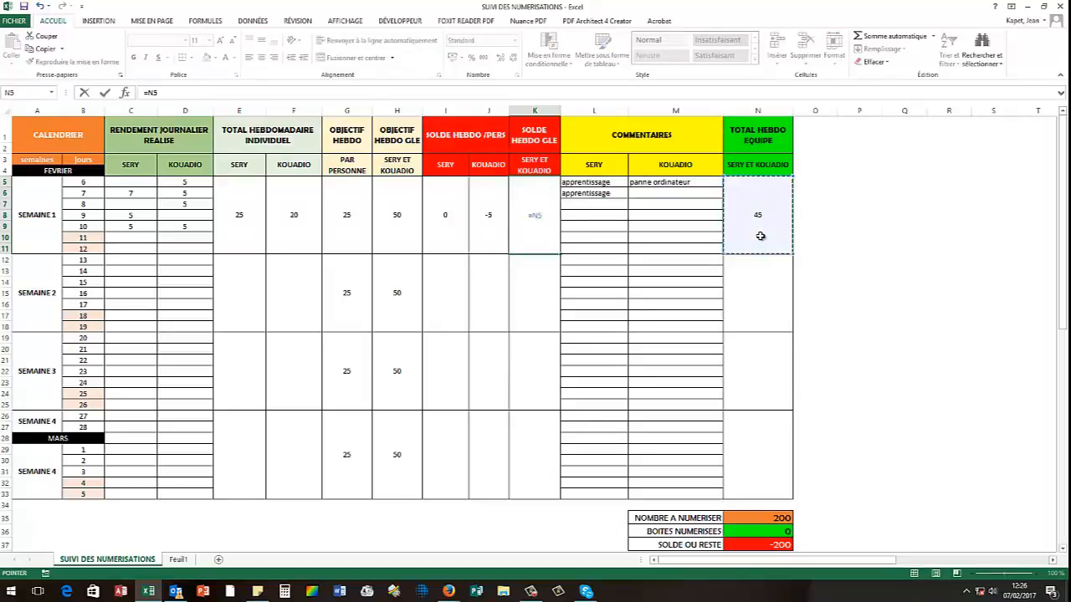
pyautogui.write('-')
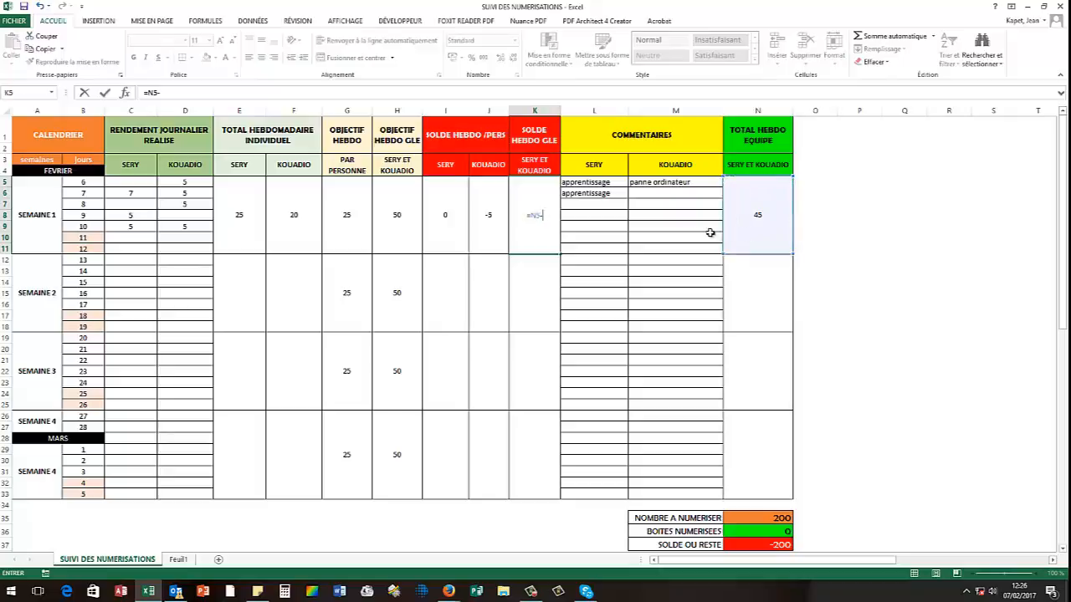
pyautogui.click(399, 219)
pyautogui.press('Return')
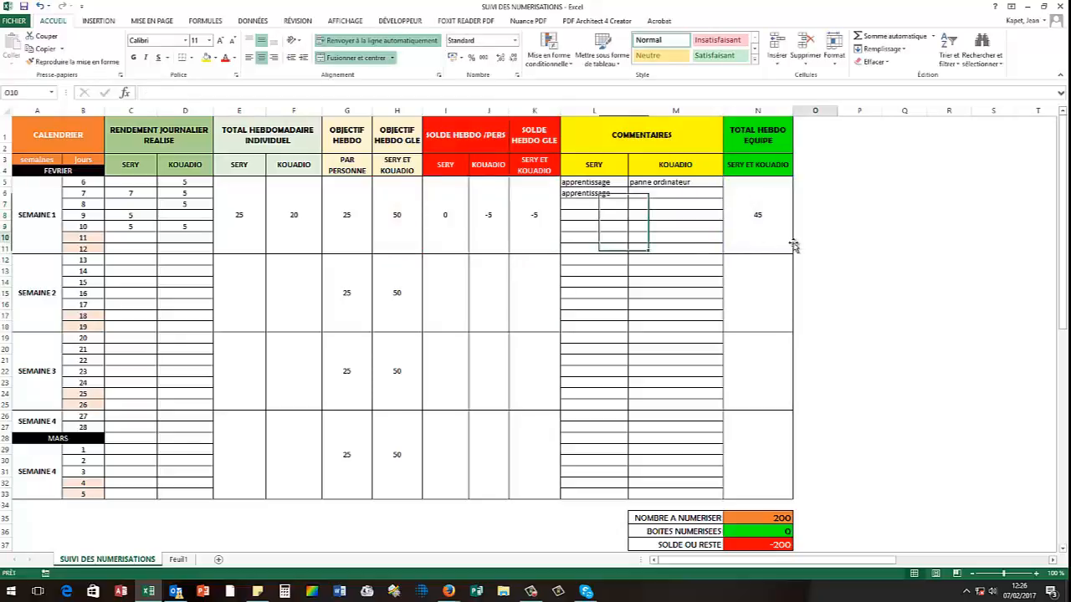
pyautogui.click(754, 240)
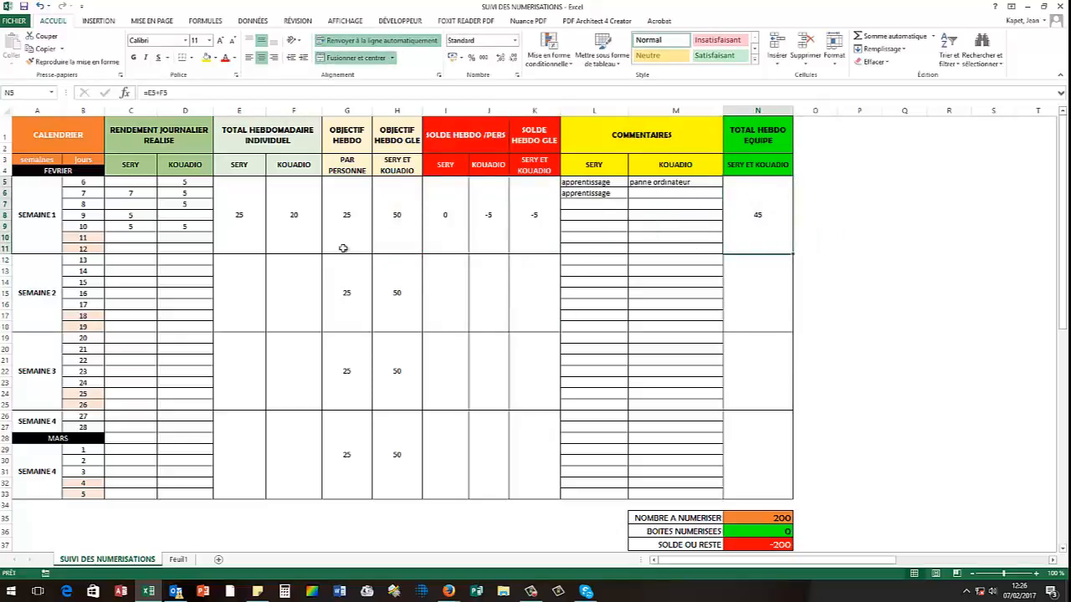
# - Examine the weekly totals, targets and balances of all four weeks and the summary table of boxes in M35:N37
pyautogui.moveTo(246, 234); pyautogui.dragTo(514, 236)
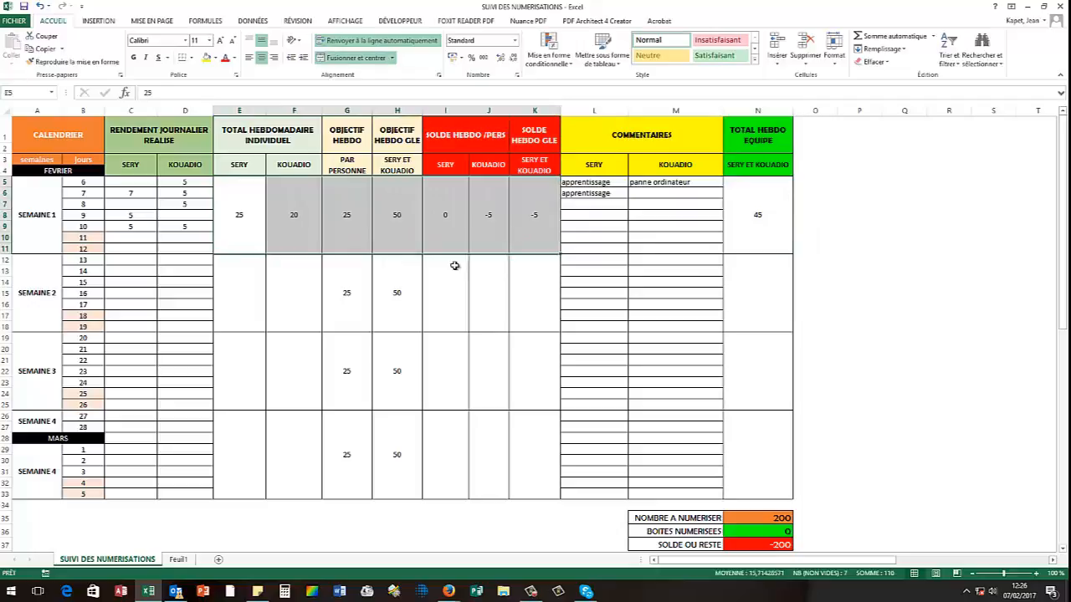
pyautogui.moveTo(259, 301); pyautogui.dragTo(520, 307)
pyautogui.moveTo(259, 363); pyautogui.dragTo(535, 389)
pyautogui.moveTo(251, 450); pyautogui.dragTo(559, 448)
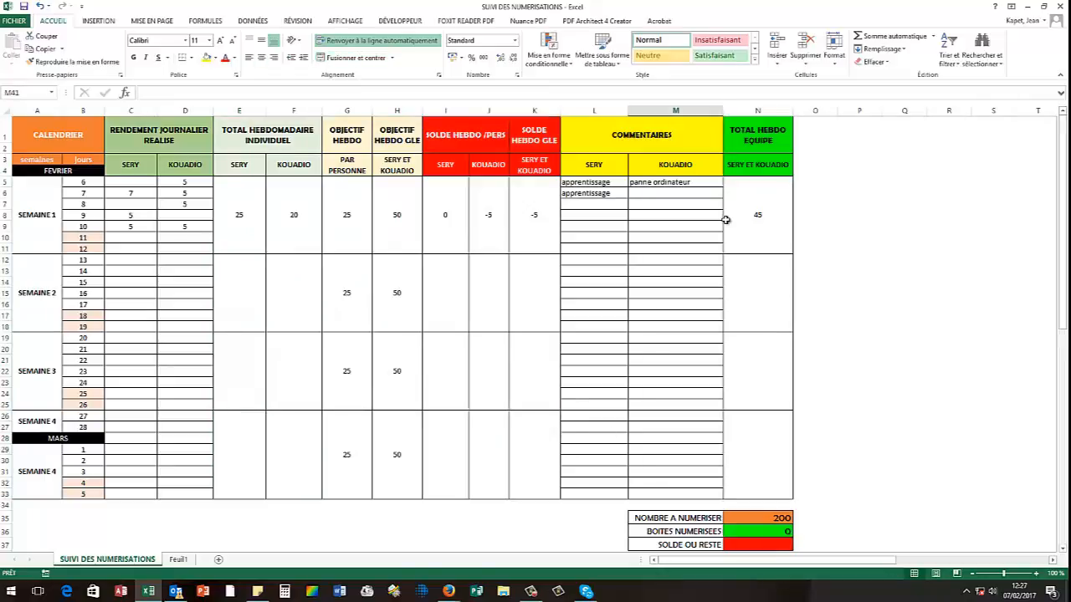
pyautogui.scroll(-7, 680, 327)
pyautogui.scroll(2, 680, 326)
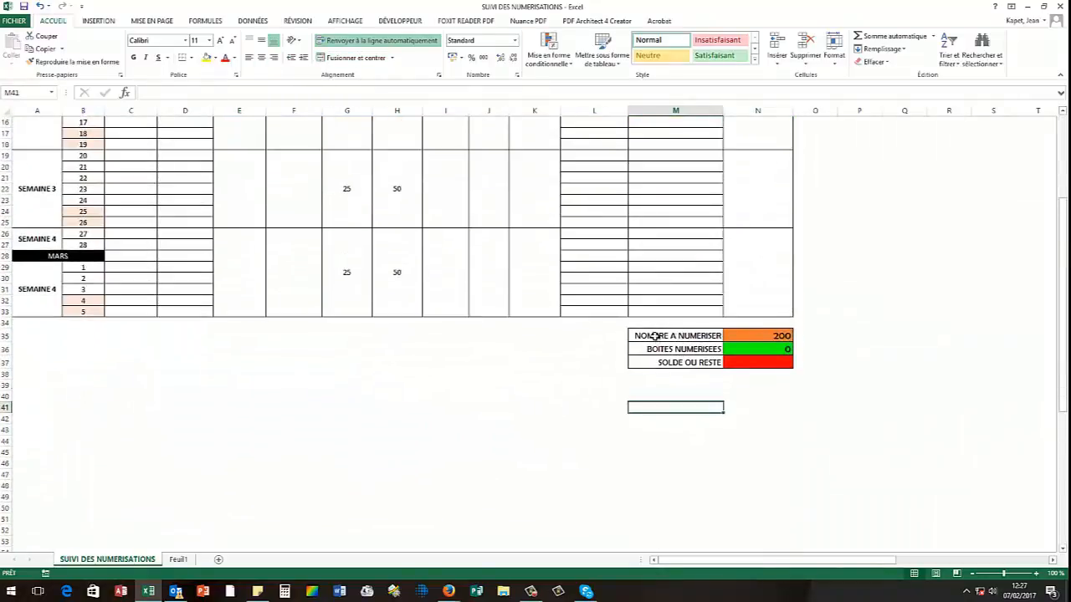
pyautogui.moveTo(655, 336); pyautogui.dragTo(786, 363)
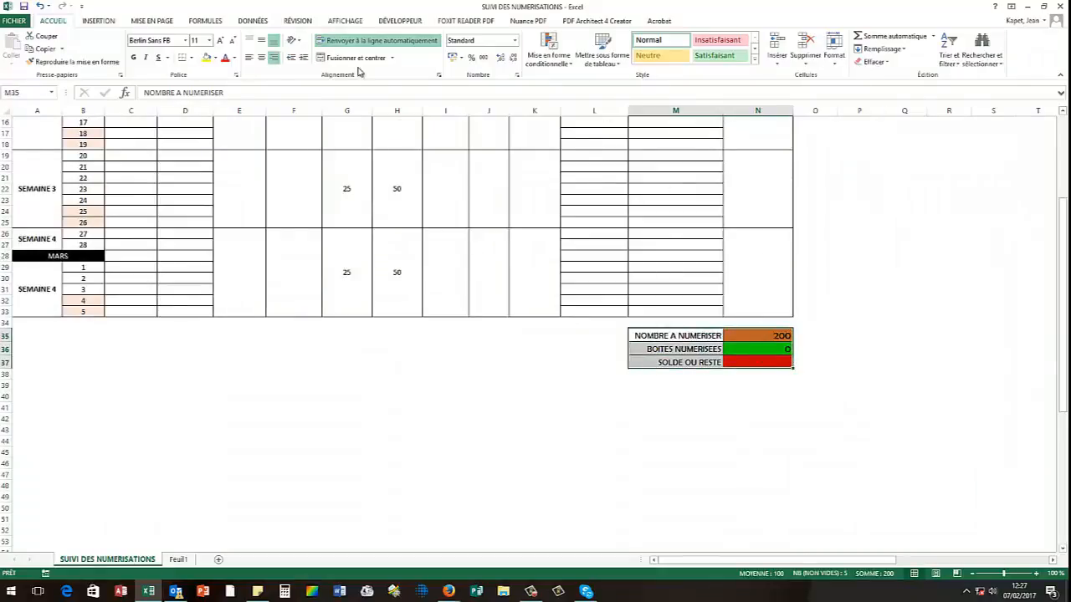
pyautogui.click(652, 335)
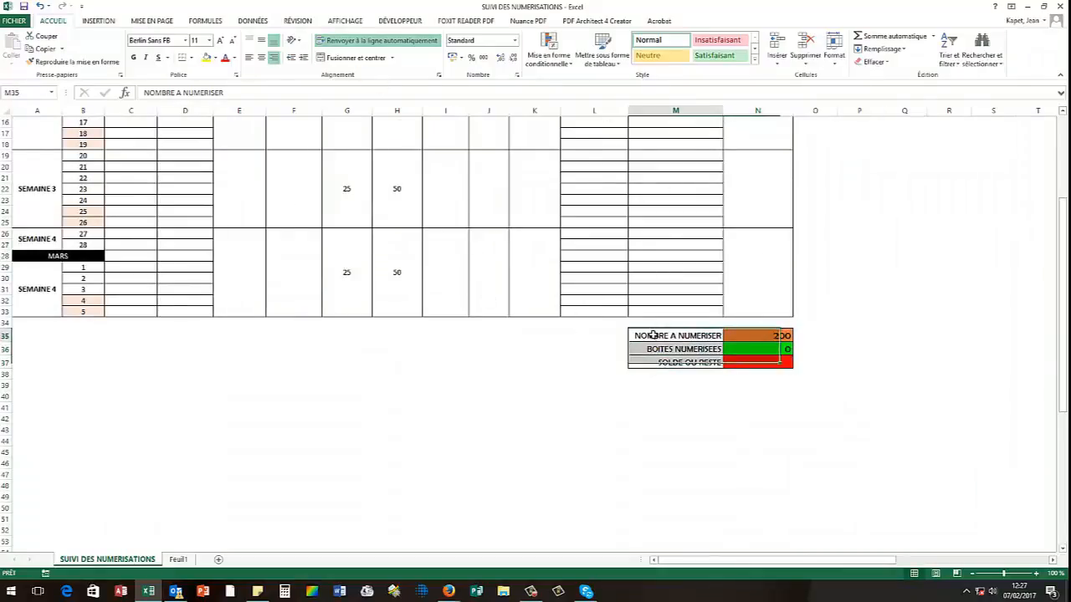
pyautogui.click(740, 340)
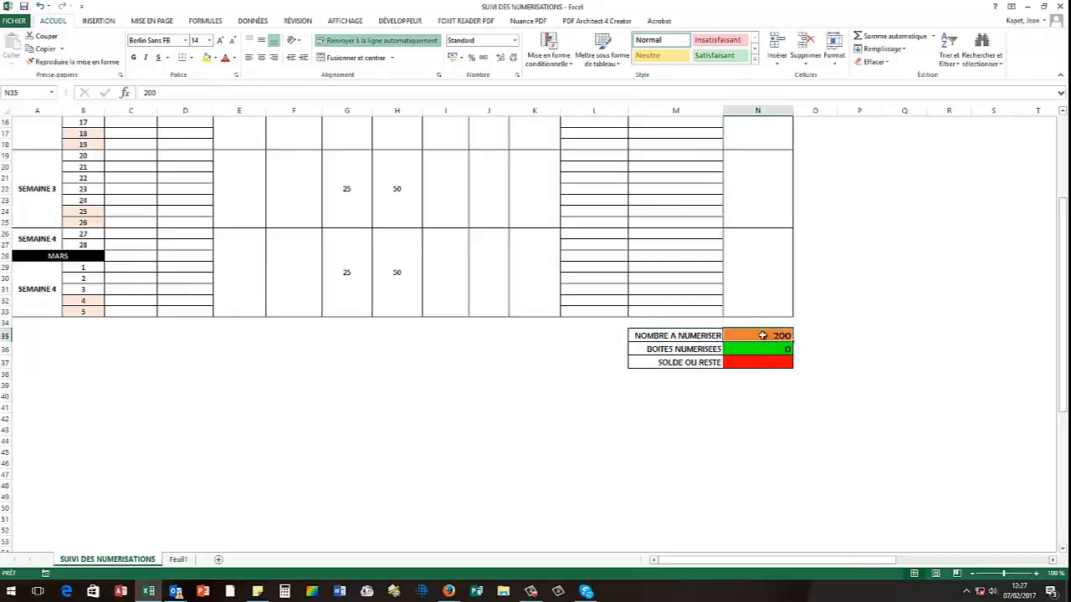
pyautogui.click(691, 353)
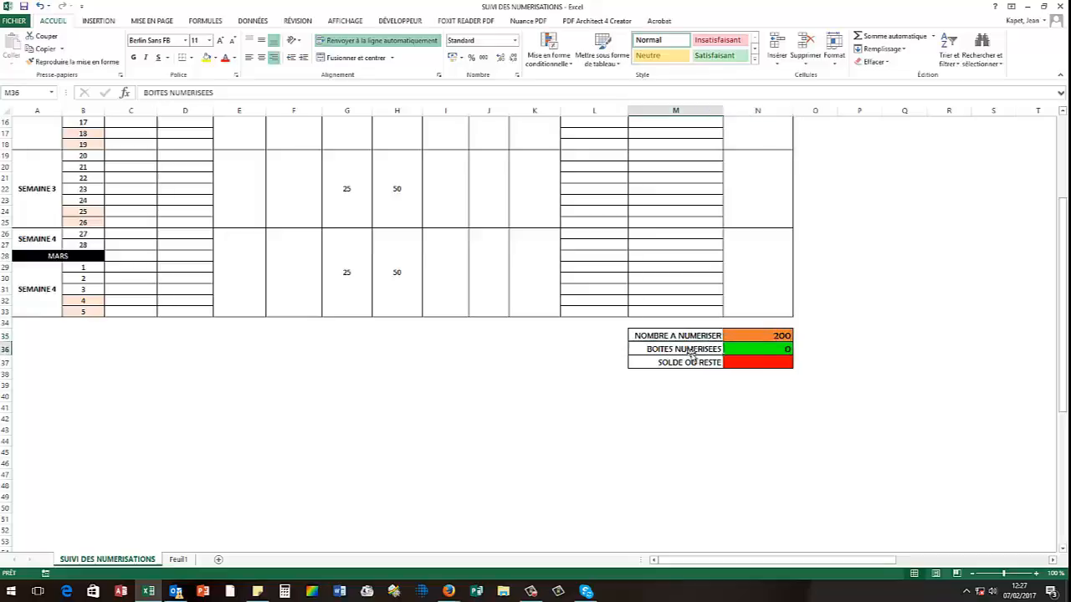
pyautogui.click(743, 352)
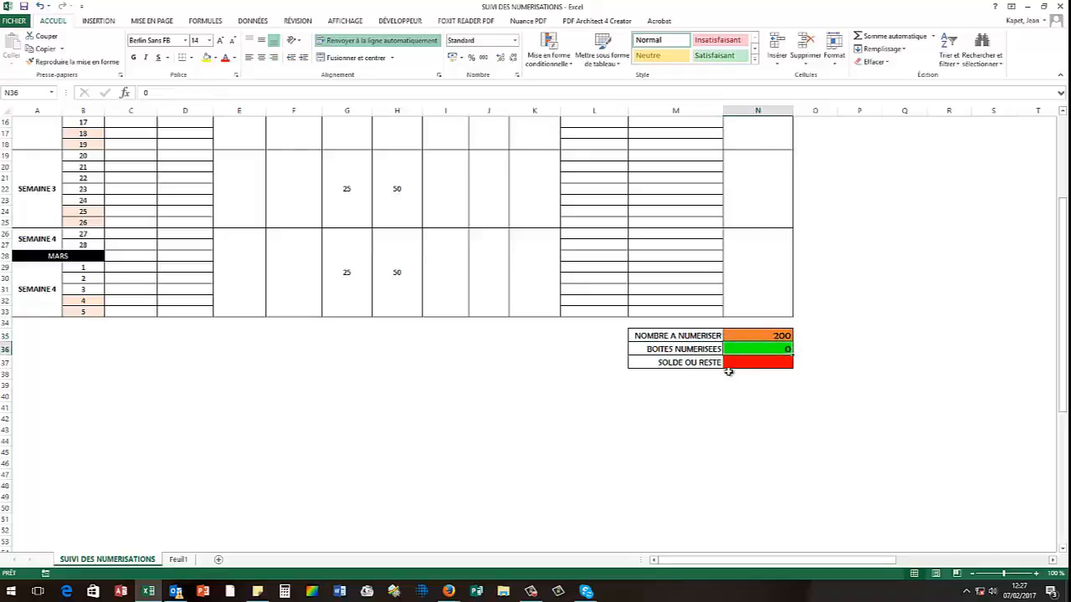
# - Calculate BOITES NUMERISEES in N36 by adding the four weekly team totals with the formula =N5+N12+N19+N26
pyautogui.scroll(5, 712, 374)
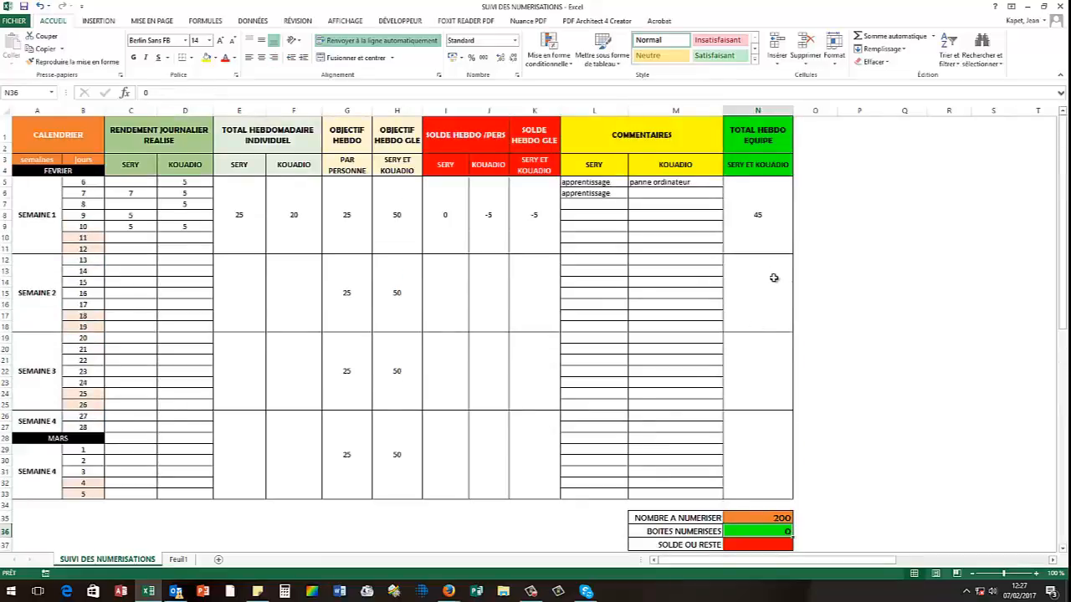
pyautogui.click(763, 240)
pyautogui.click(760, 313)
pyautogui.click(748, 387)
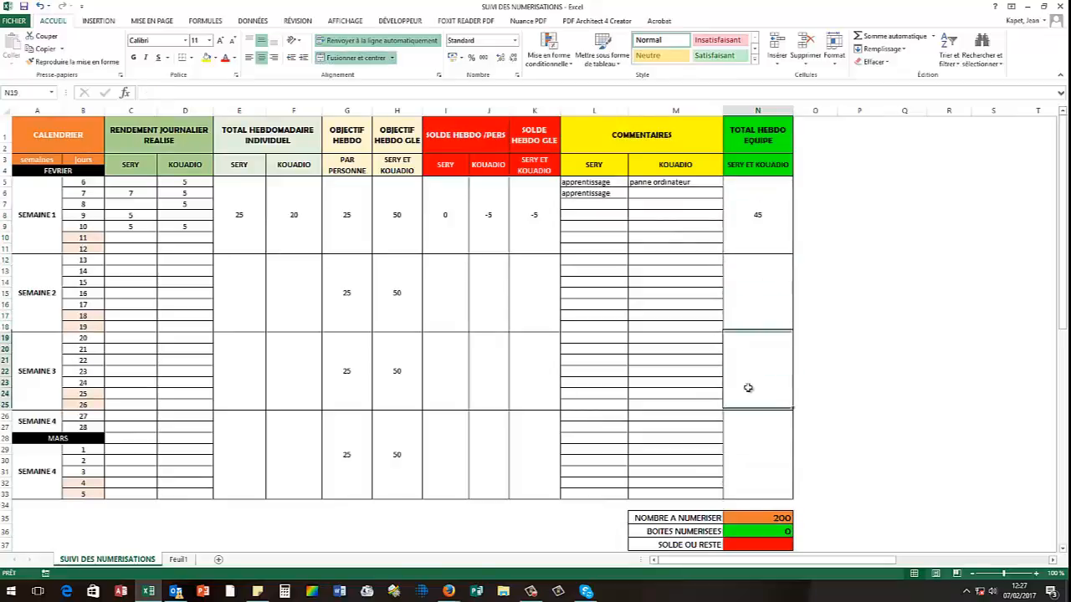
pyautogui.click(745, 457)
pyautogui.scroll(-2, 748, 455)
pyautogui.click(761, 449)
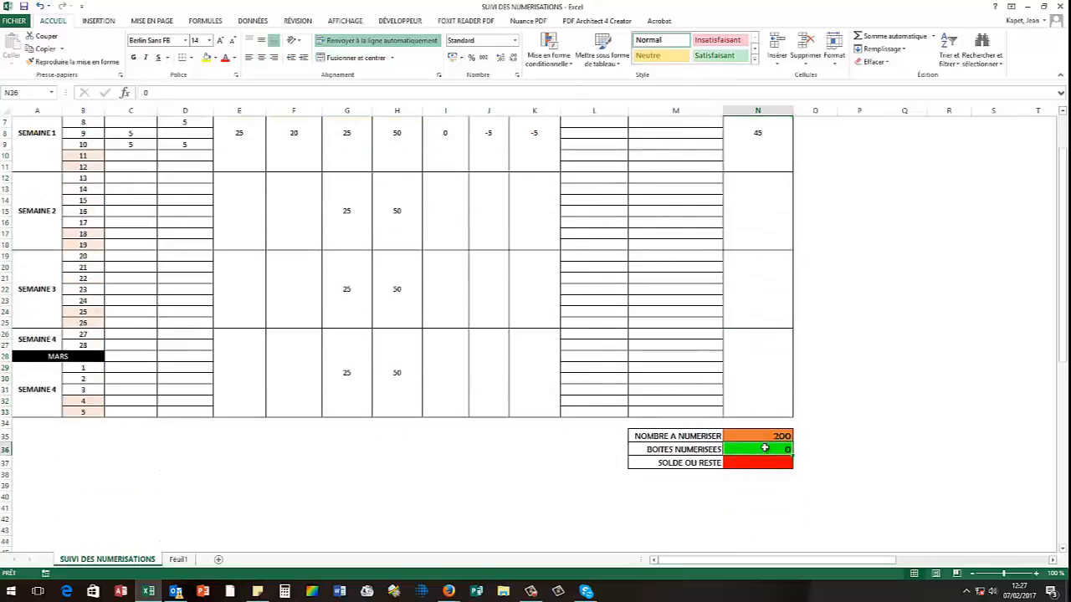
pyautogui.write('=')
pyautogui.scroll(2, 789, 265)
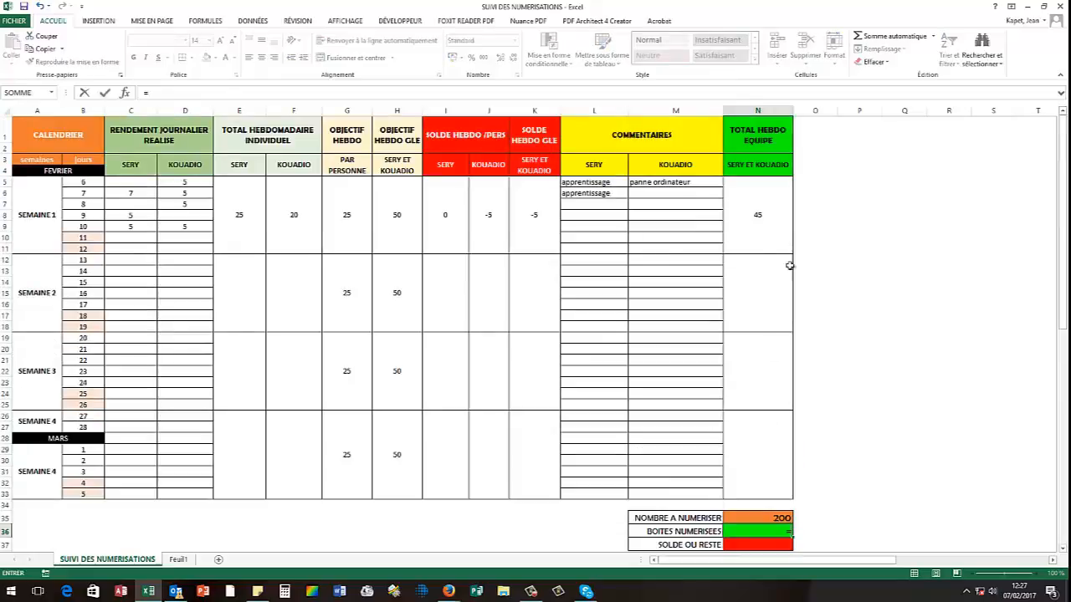
pyautogui.click(752, 230)
pyautogui.write('+')
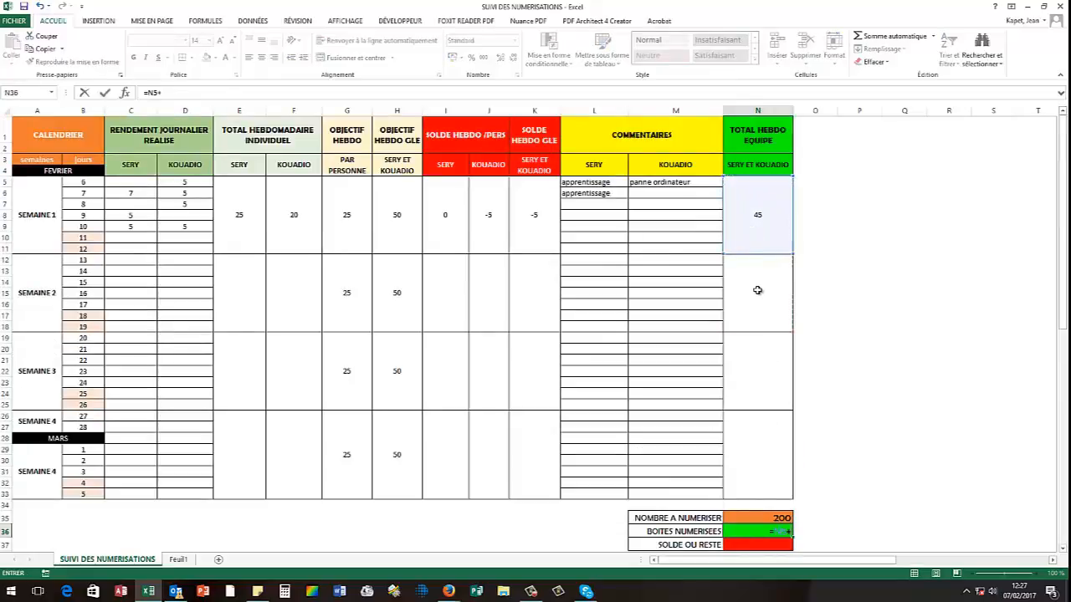
pyautogui.click(758, 292)
pyautogui.write('+')
pyautogui.click(757, 371)
pyautogui.write('+')
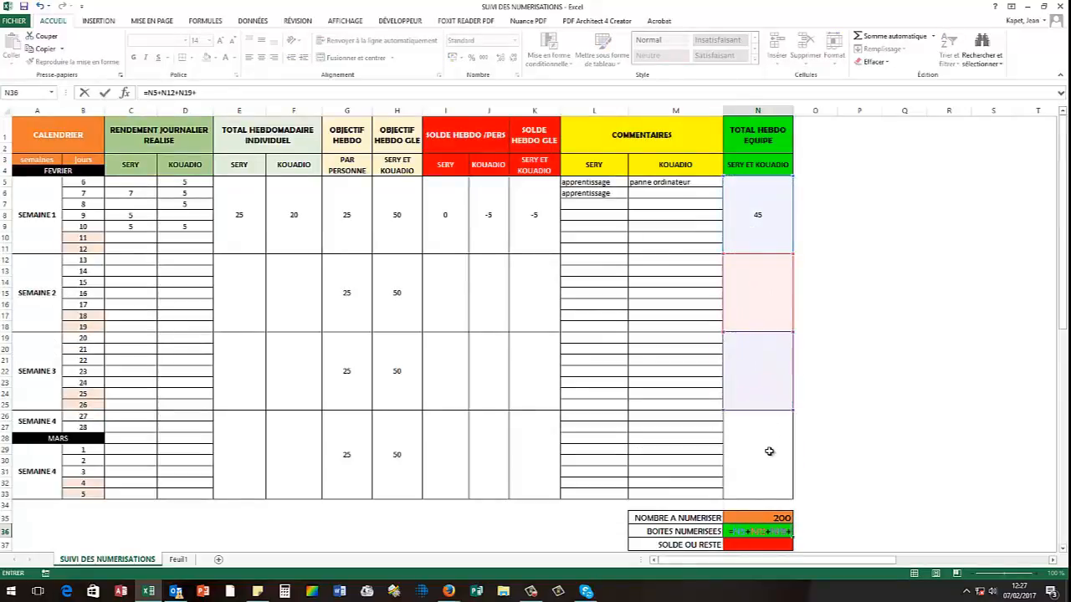
pyautogui.click(770, 446)
pyautogui.press('Return')
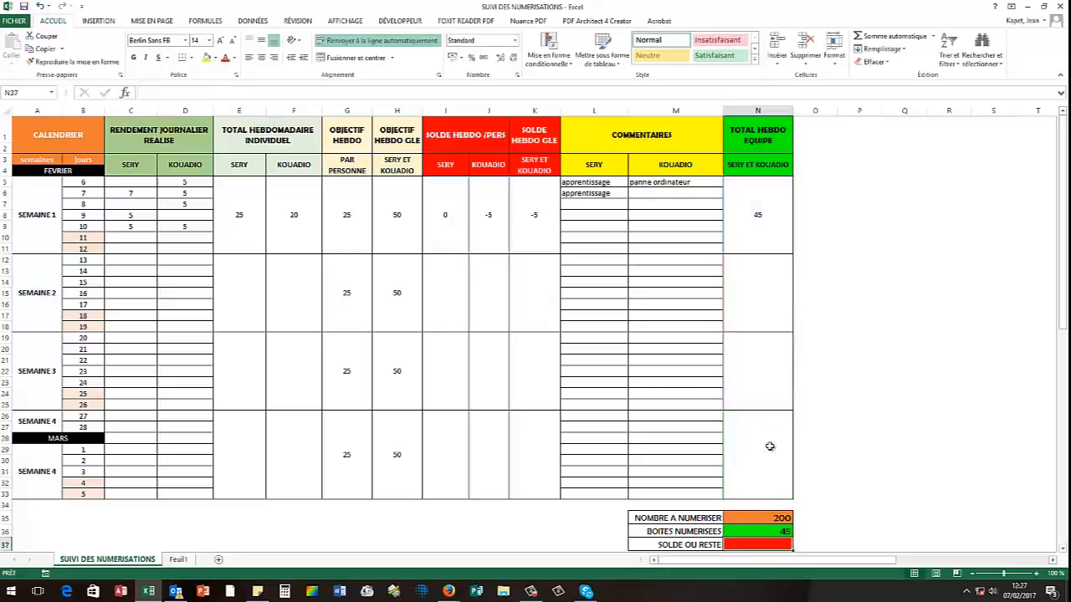
# - Compare the BOITES NUMERISEES result in N36 with the SEMAINE 1 team total in N5
pyautogui.scroll(-2, 770, 445)
pyautogui.click(784, 450)
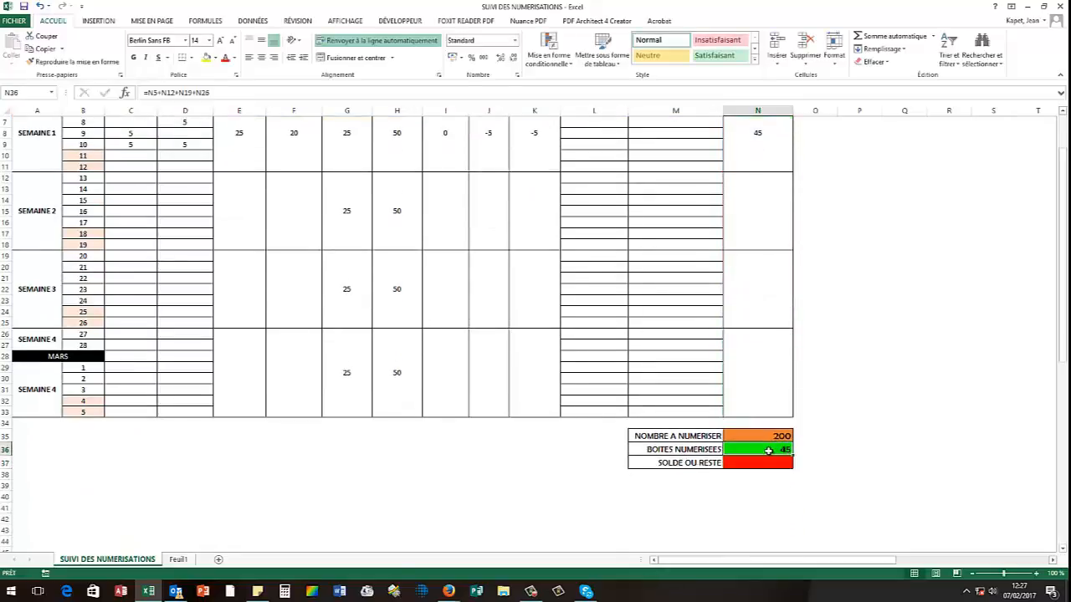
pyautogui.scroll(3, 768, 451)
pyautogui.click(758, 228)
pyautogui.scroll(-1, 772, 487)
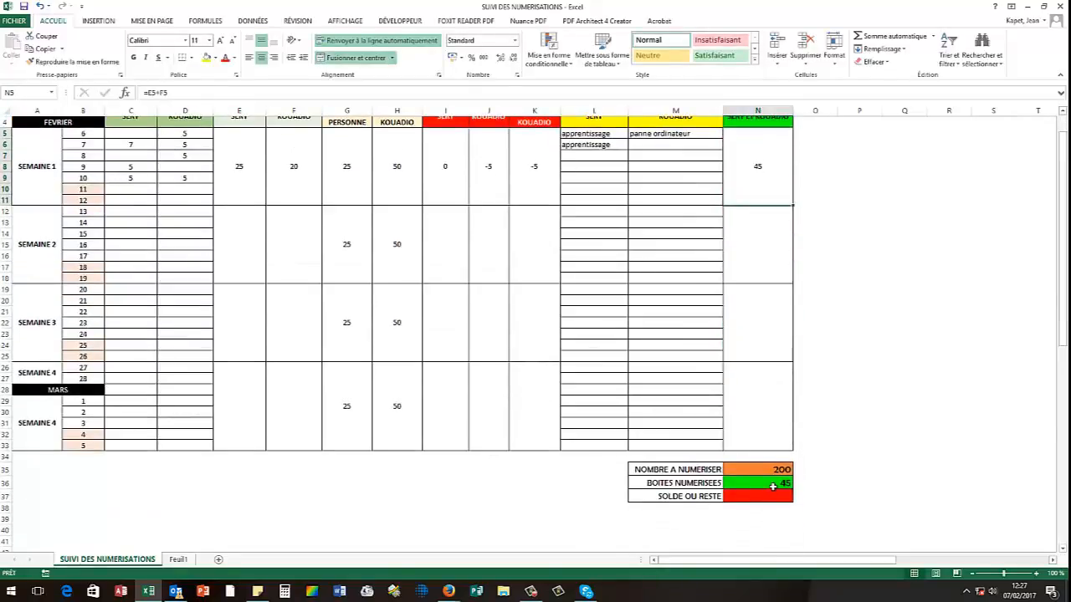
pyautogui.click(772, 486)
pyautogui.scroll(-1, 765, 489)
# - Calculate the remaining boxes under SOLDE OU RESTE in N37 with the formula =N36-N35
pyautogui.click(676, 466)
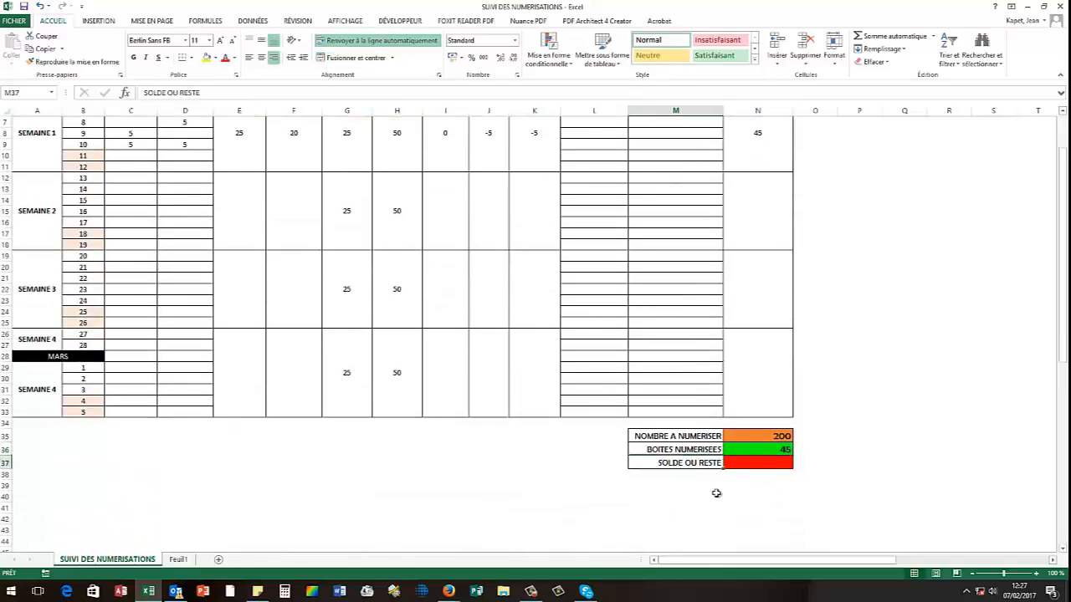
pyautogui.click(743, 462)
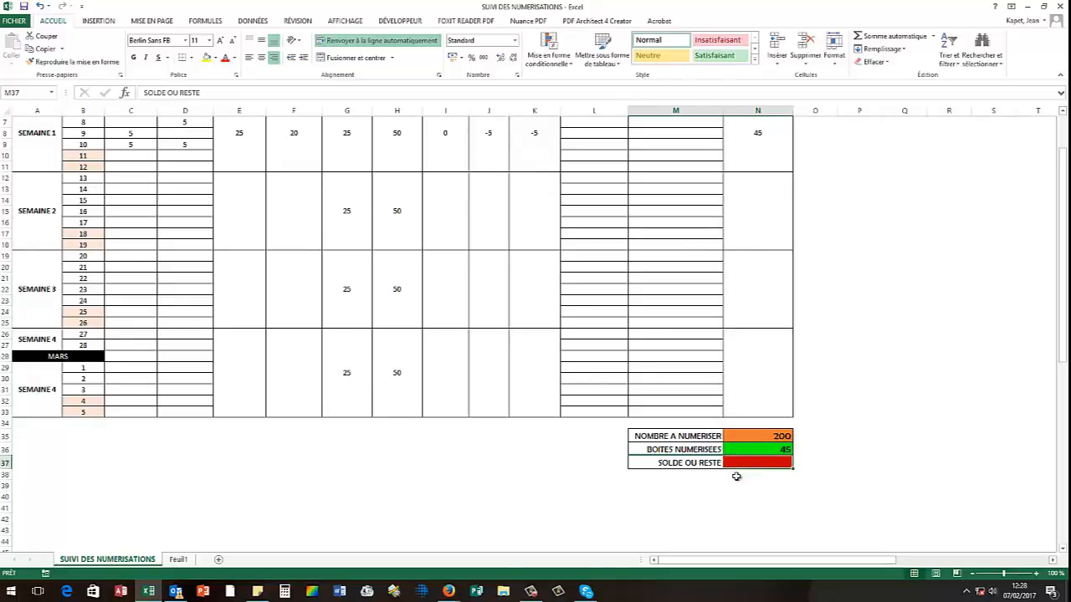
pyautogui.click(743, 463)
pyautogui.write('=')
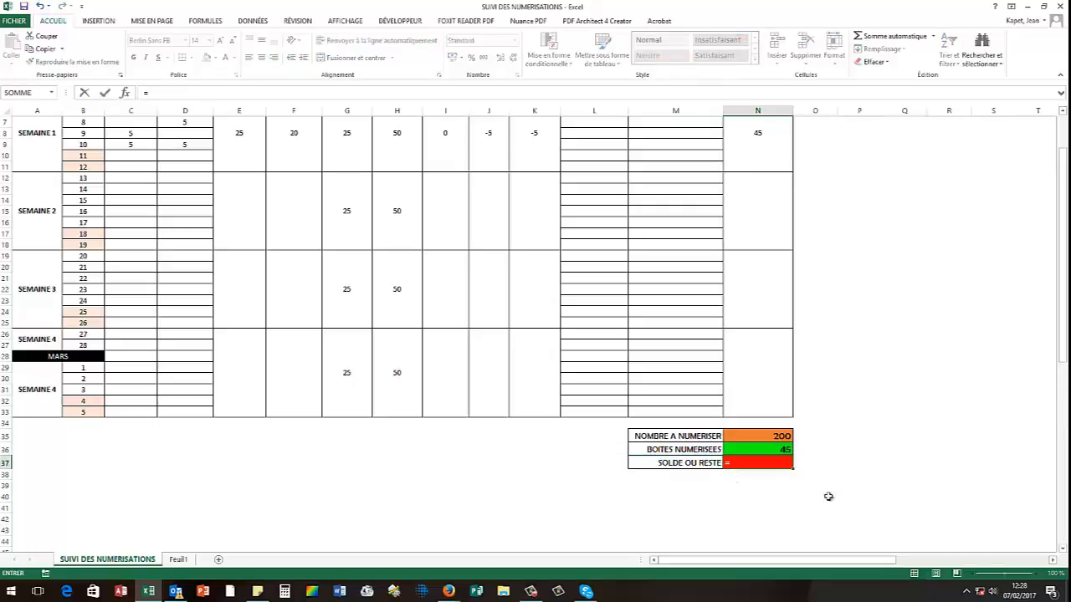
pyautogui.click(768, 451)
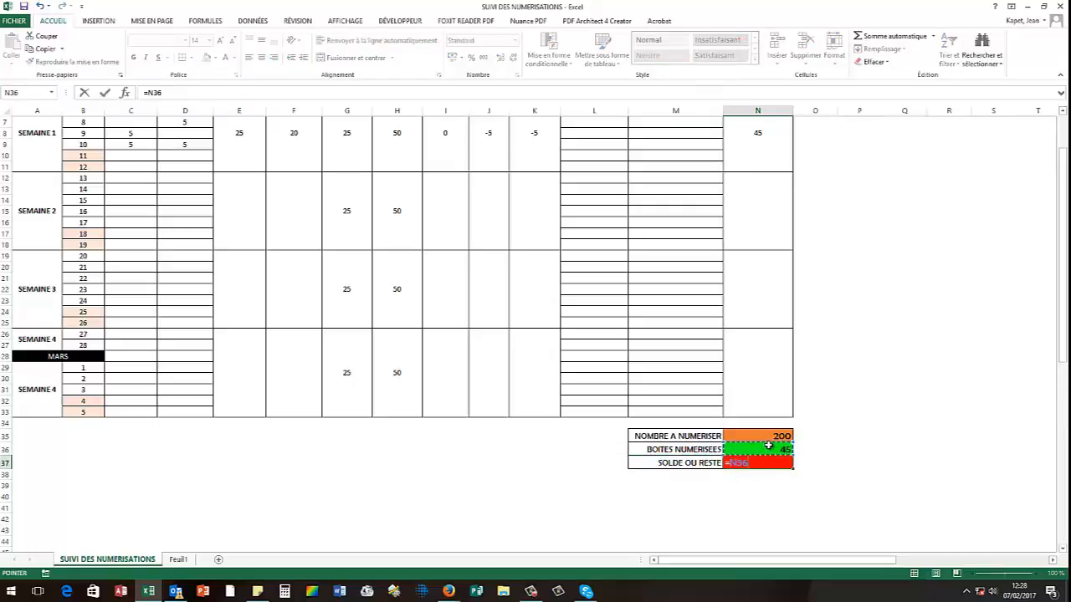
pyautogui.write('-')
pyautogui.click(766, 436)
pyautogui.press('Return')
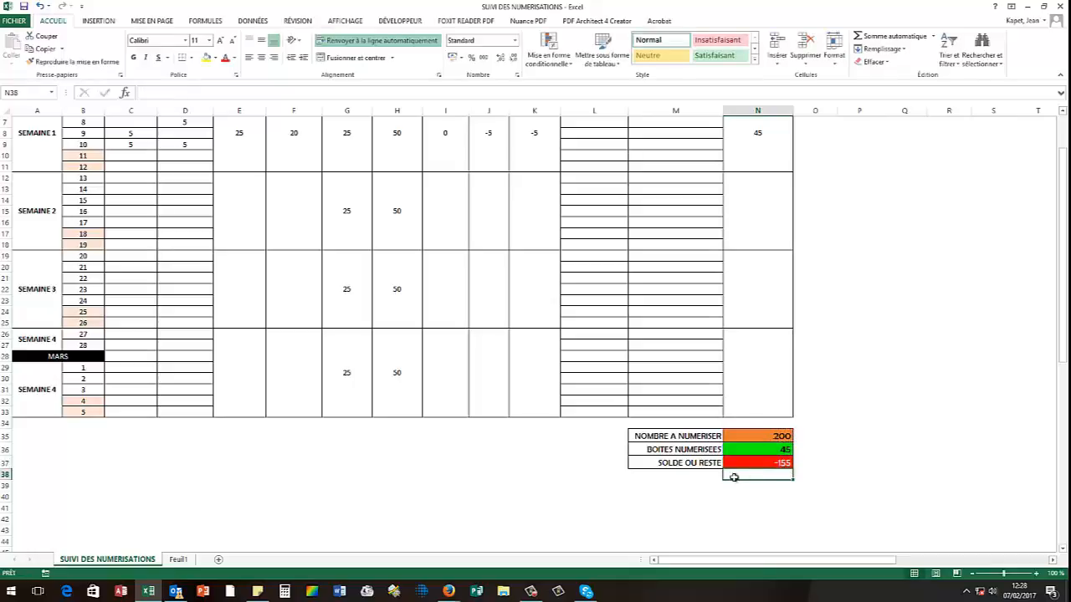
pyautogui.click(770, 464)
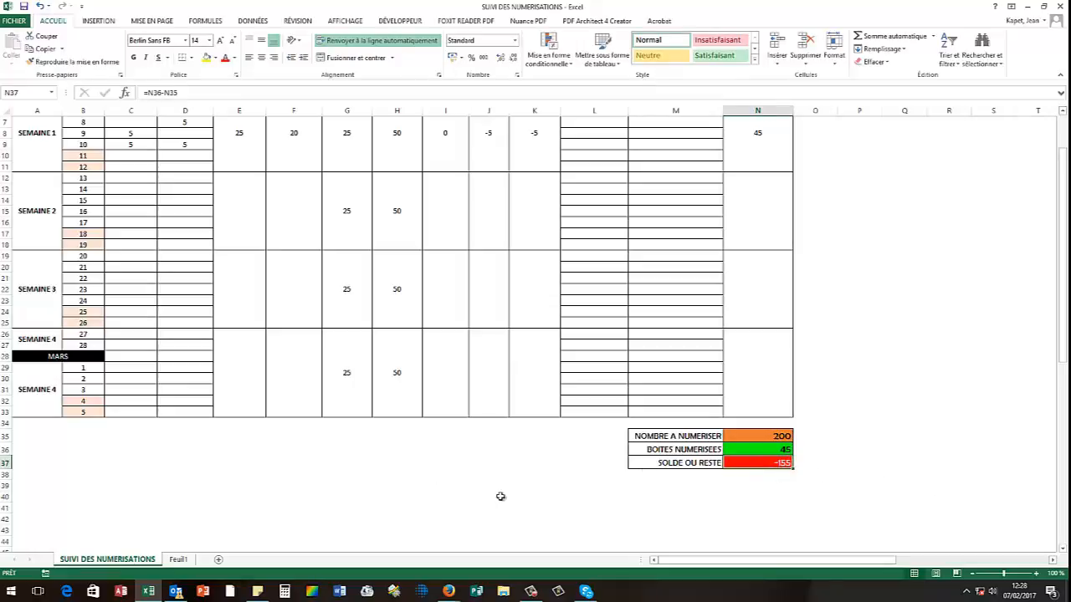
# - Enter 5 as the first worker's output for 6 February in C5 and fill it down to 10 February in C9
pyautogui.scroll(2, 508, 489)
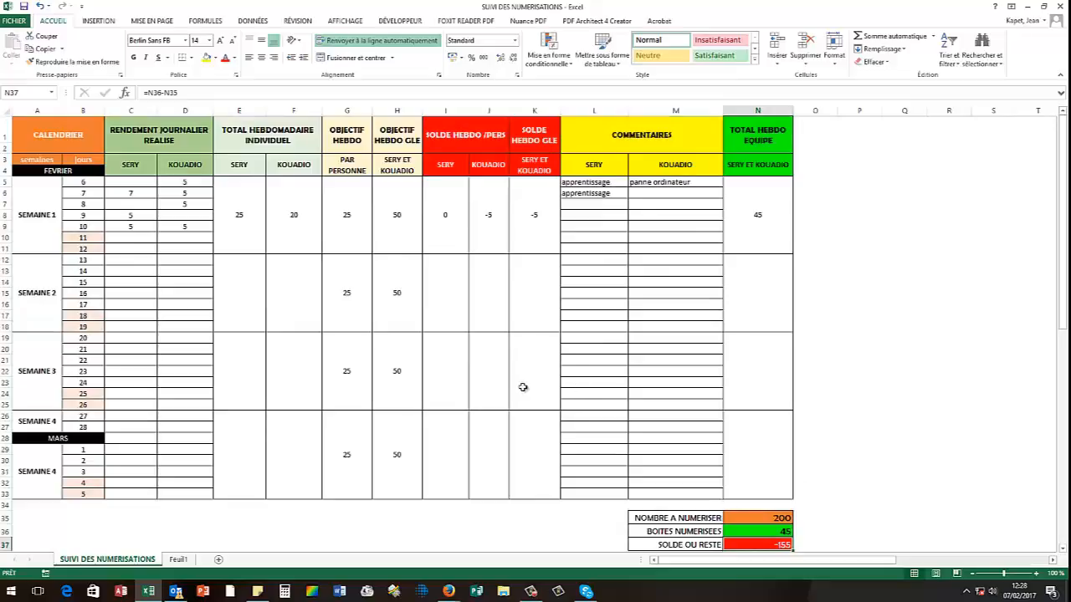
pyautogui.click(247, 232)
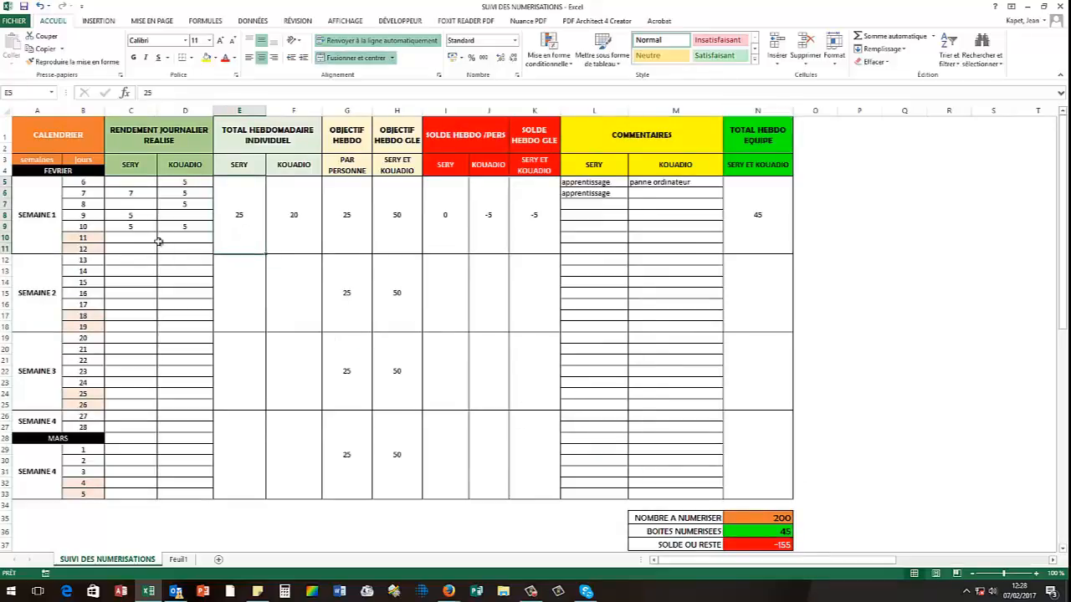
pyautogui.click(143, 185)
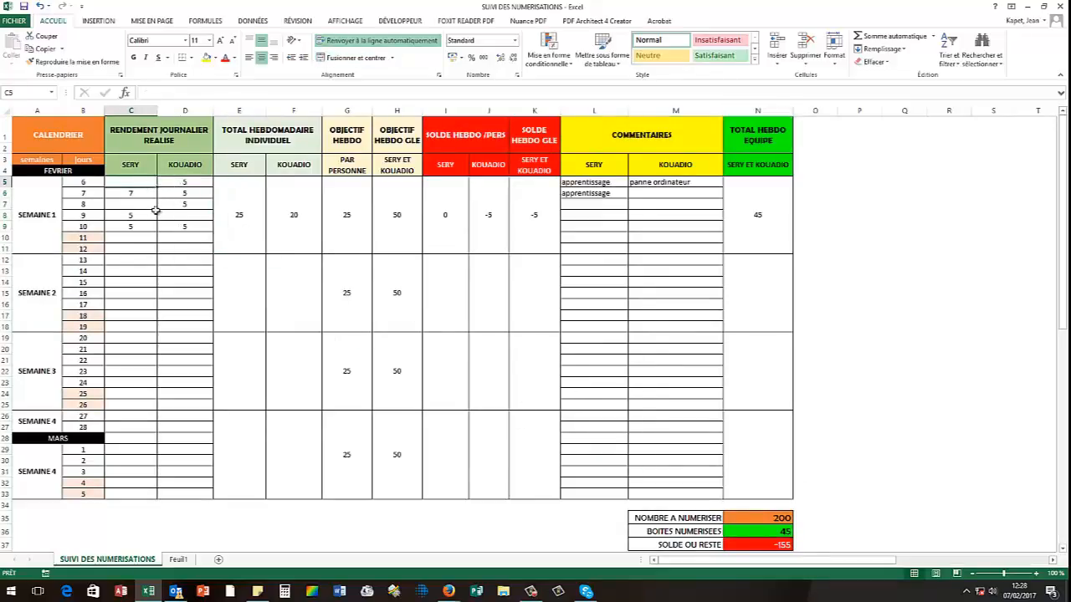
pyautogui.write('5')
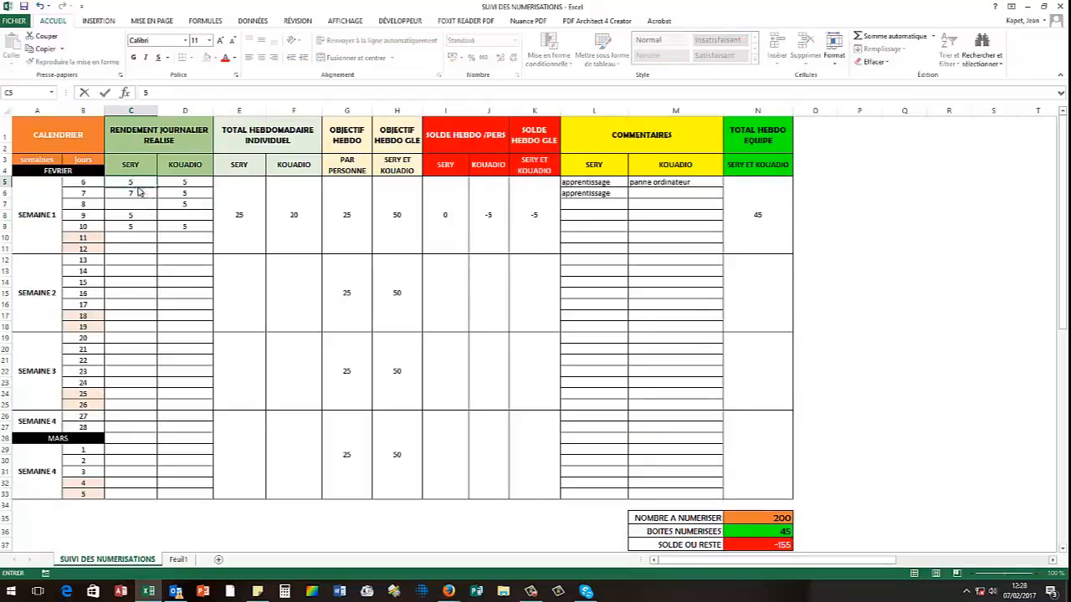
pyautogui.press('Return')
pyautogui.click(141, 183)
pyautogui.moveTo(157, 188); pyautogui.dragTo(153, 228)
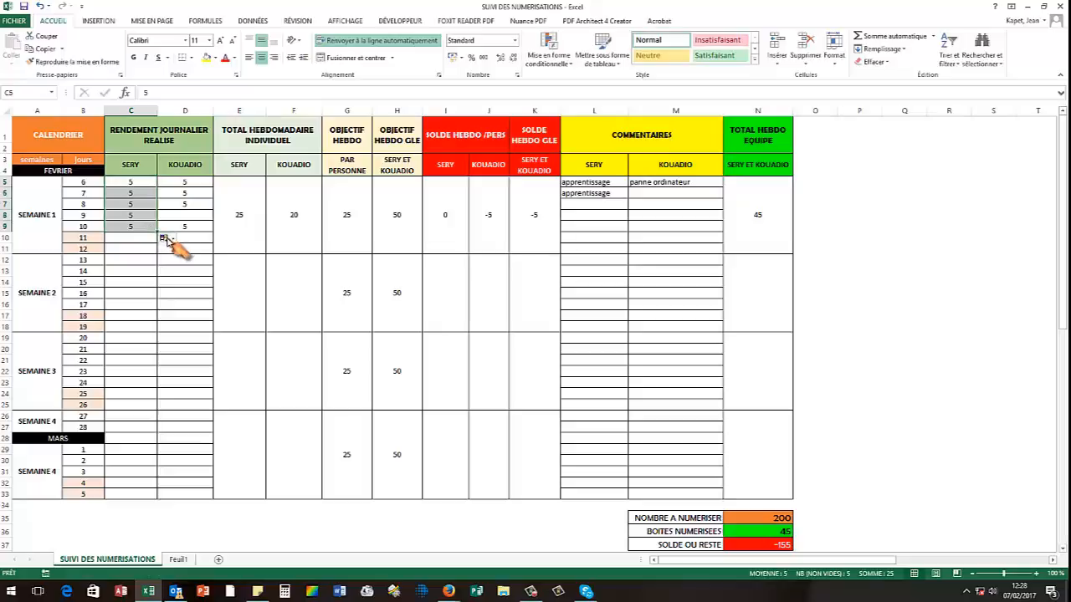
# - Set the second worker's output for 9 February in D8 to 5
pyautogui.click(183, 217)
pyautogui.write('5')
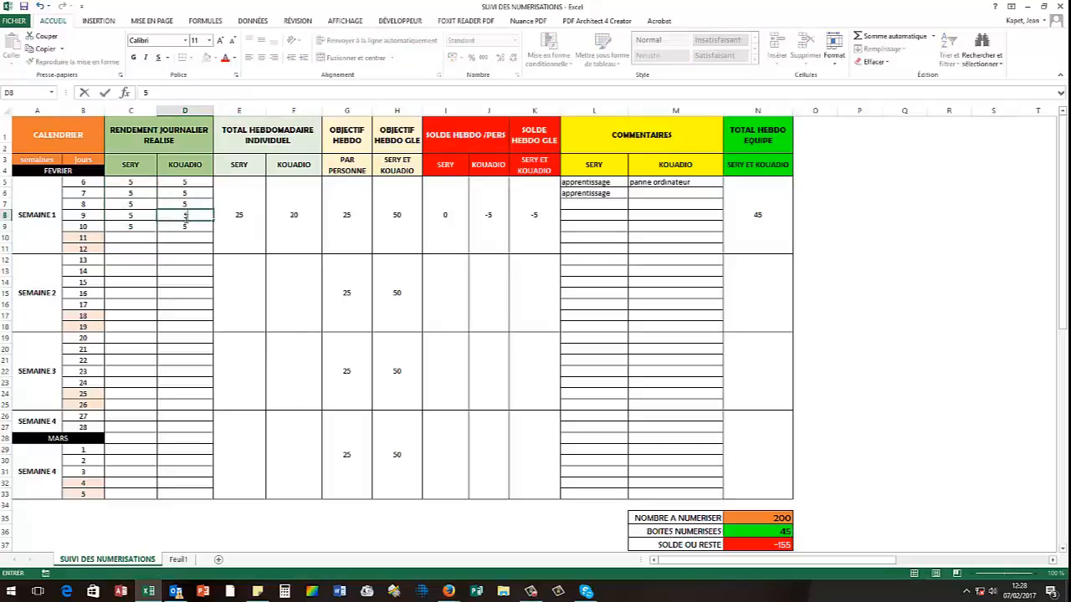
pyautogui.click(227, 218)
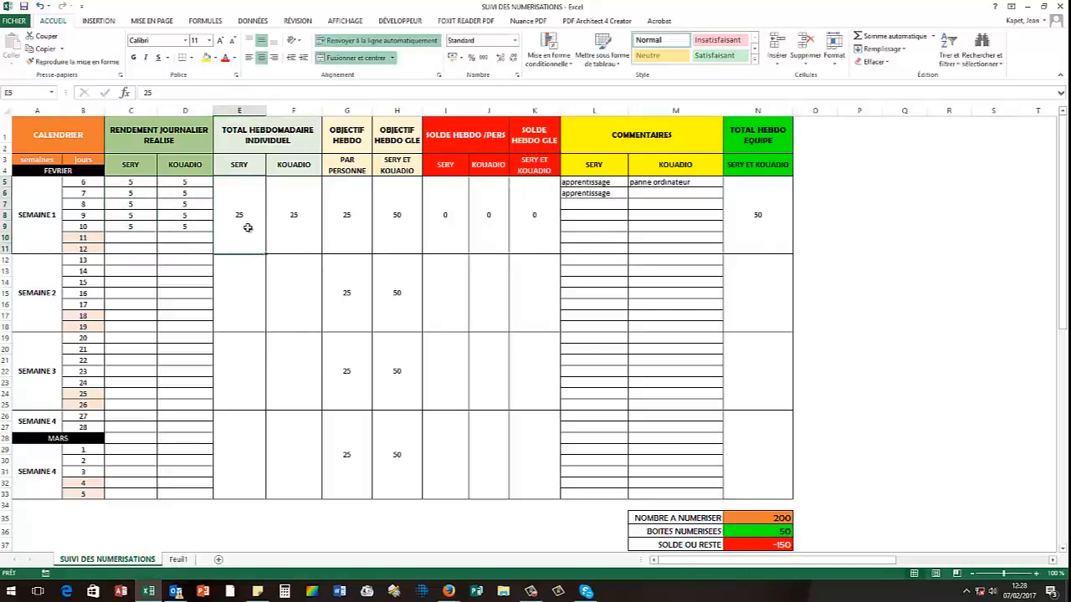
# - Check the recalculated SEMAINE 1 individual total, balances and team total, and the summary table of boxes
pyautogui.click(307, 241)
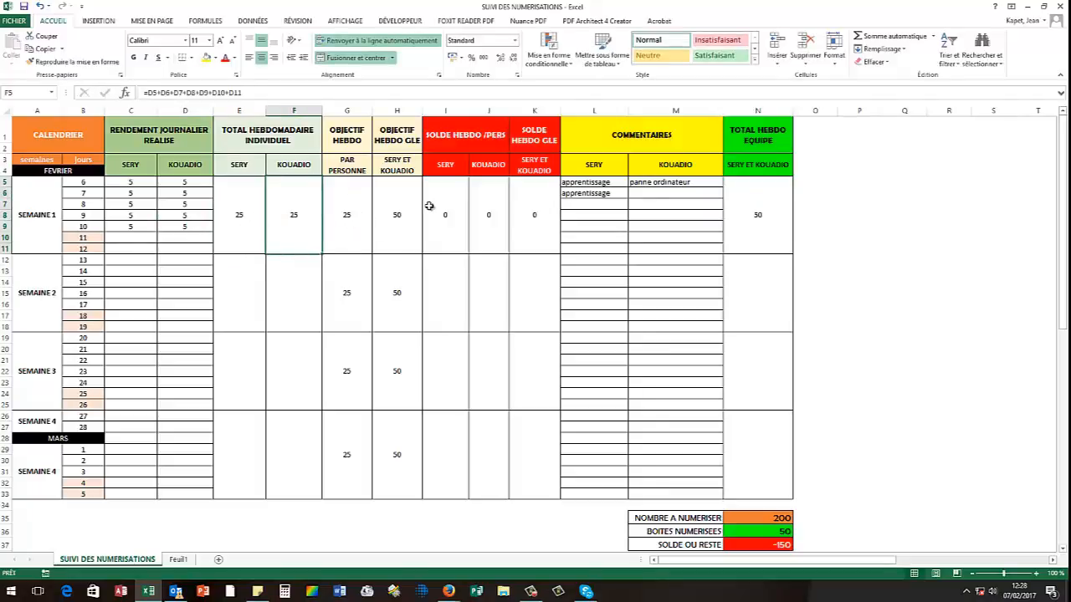
pyautogui.click(456, 206)
pyautogui.click(491, 208)
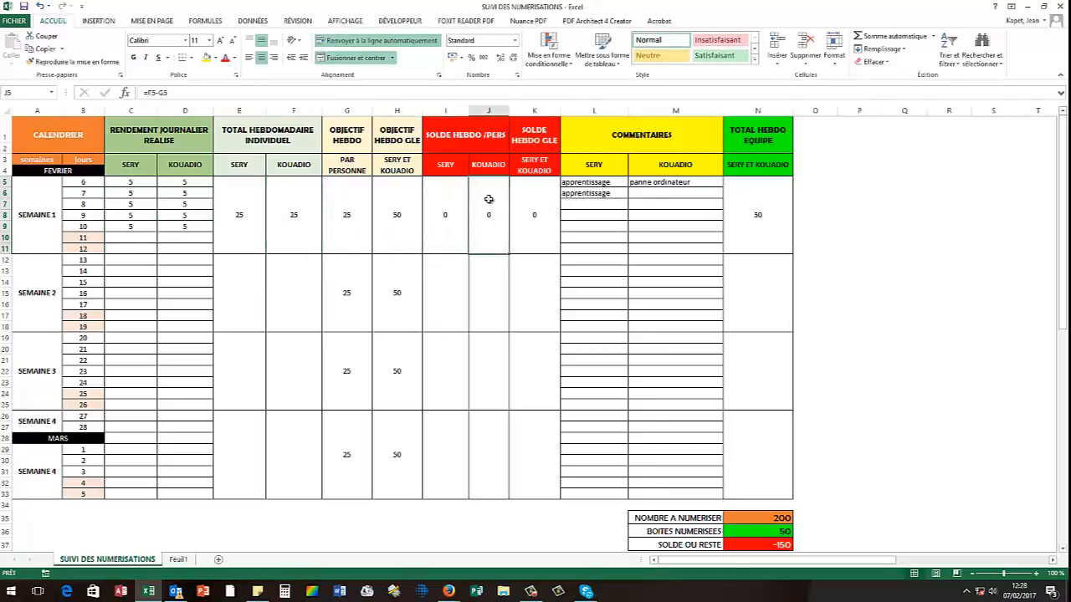
pyautogui.click(531, 228)
pyautogui.click(454, 232)
pyautogui.click(485, 232)
pyautogui.click(529, 225)
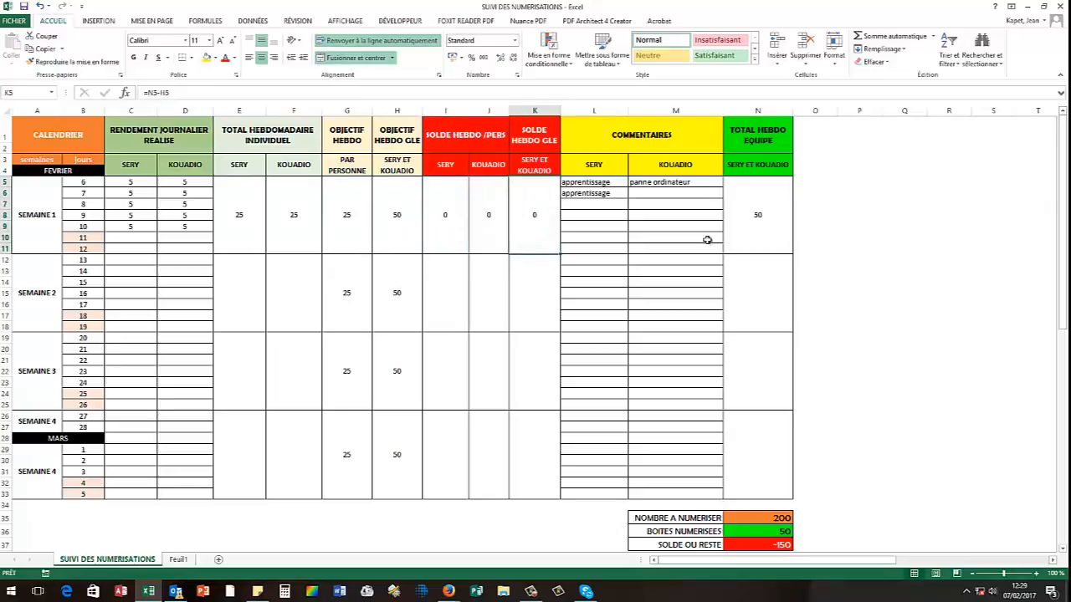
pyautogui.click(758, 223)
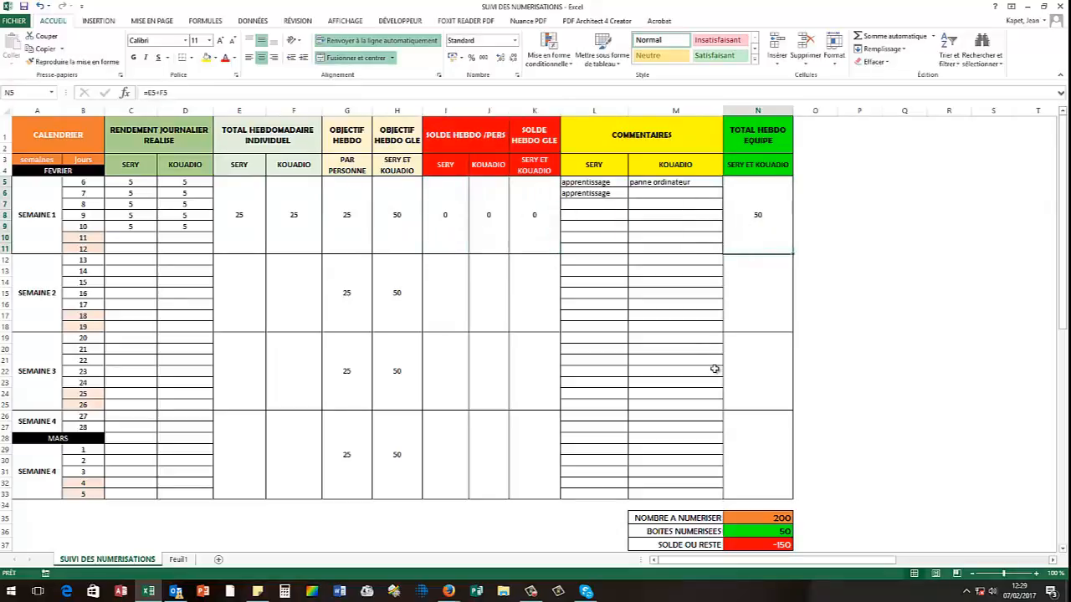
pyautogui.scroll(-5, 712, 373)
pyautogui.click(604, 385)
pyautogui.click(591, 349)
pyautogui.click(540, 350)
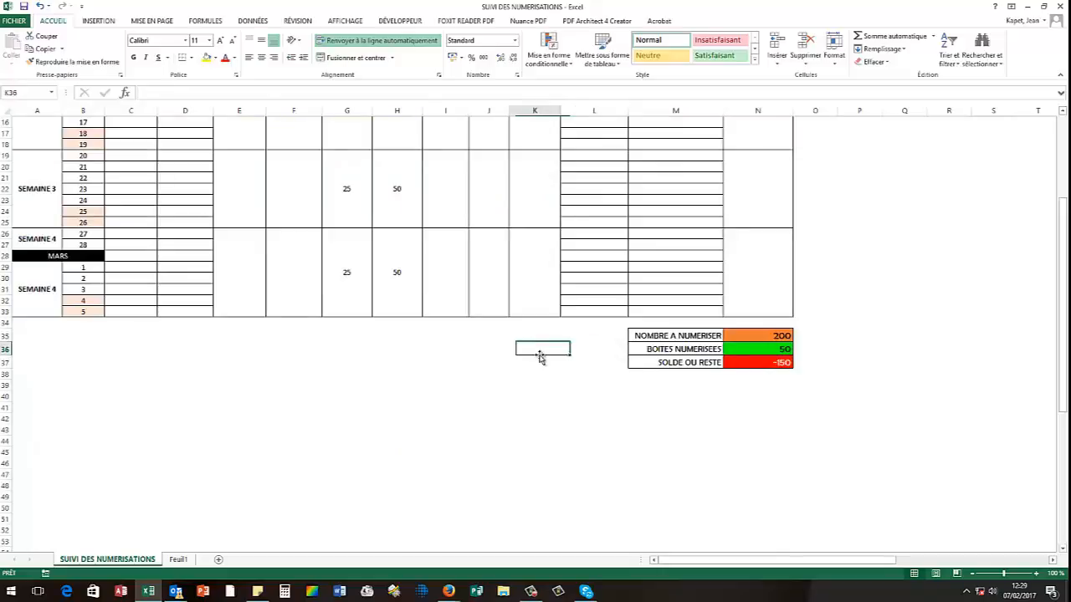
# - Insert a clustered 2D bar chart from the box summary table M35:N37 and place it below the calendar's SEMAINE 4 rows
pyautogui.scroll(-3, 612, 390)
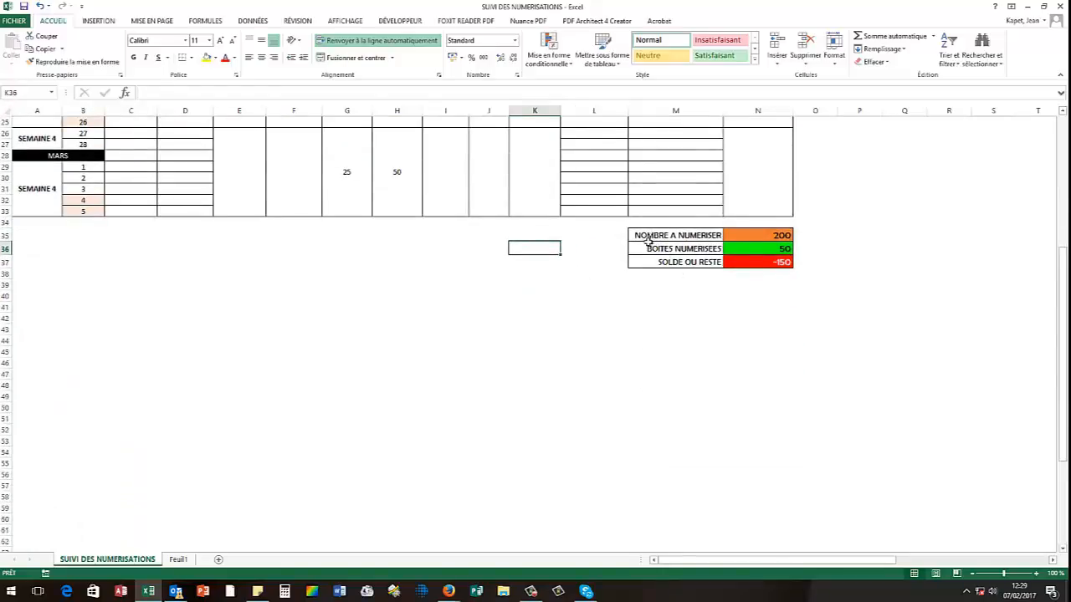
pyautogui.moveTo(653, 242); pyautogui.dragTo(764, 259)
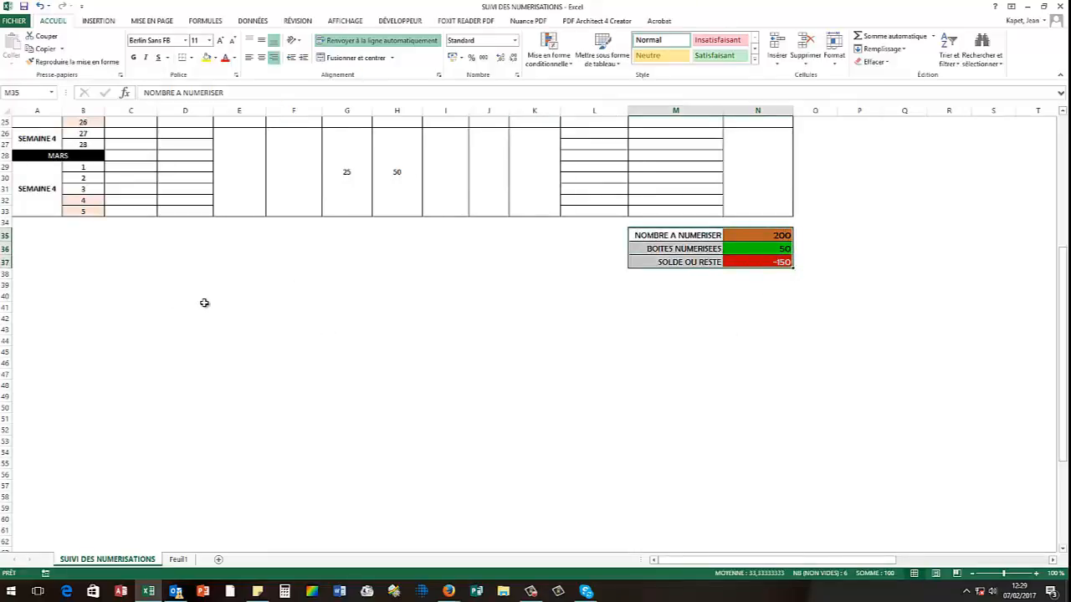
pyautogui.click(105, 21)
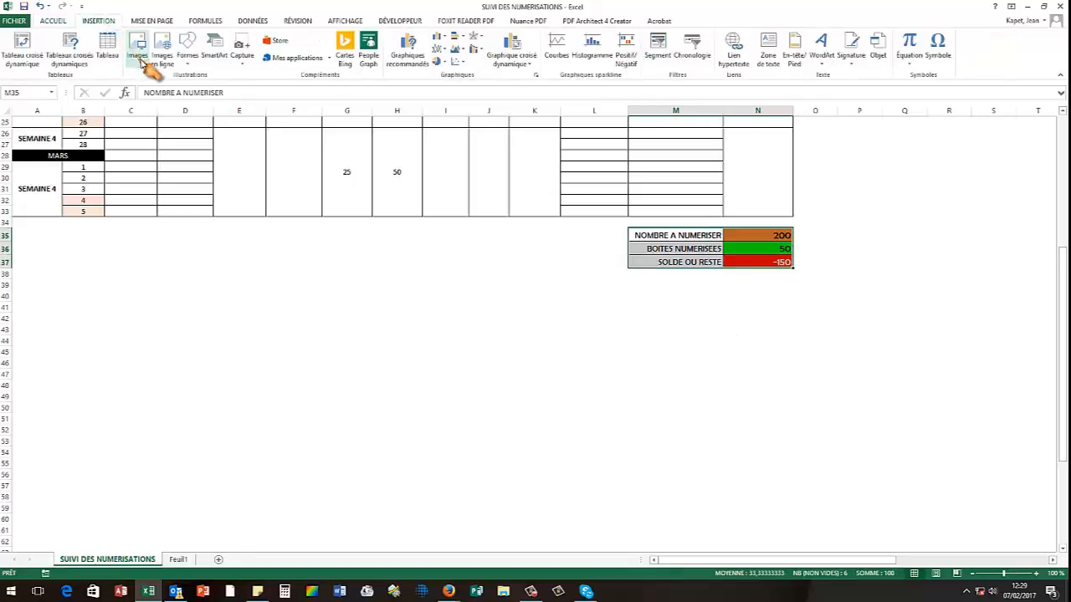
pyautogui.click(55, 21)
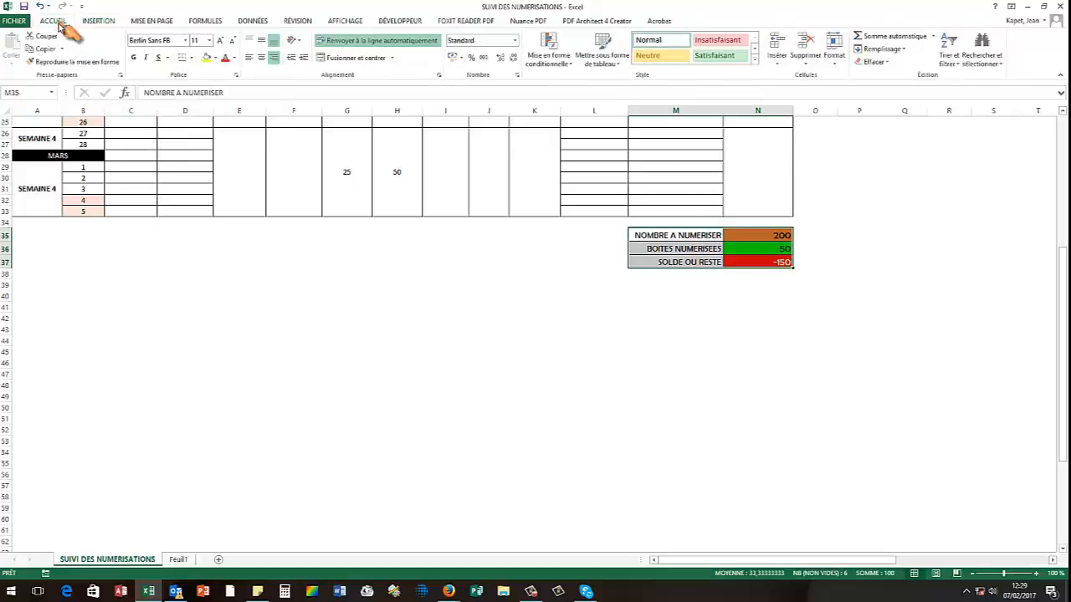
pyautogui.moveTo(654, 238); pyautogui.dragTo(775, 273)
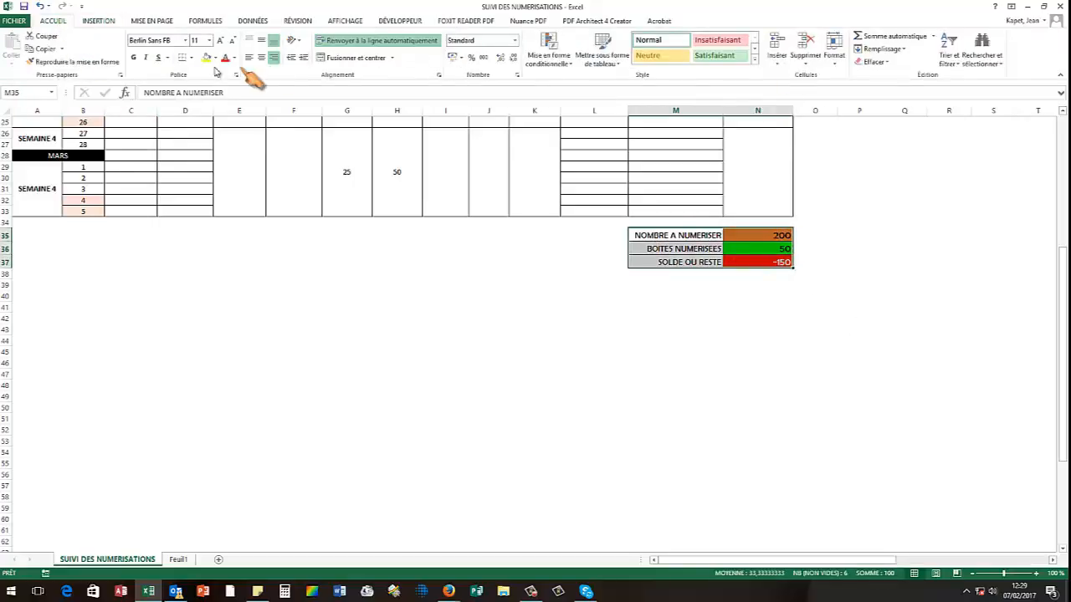
pyautogui.click(96, 22)
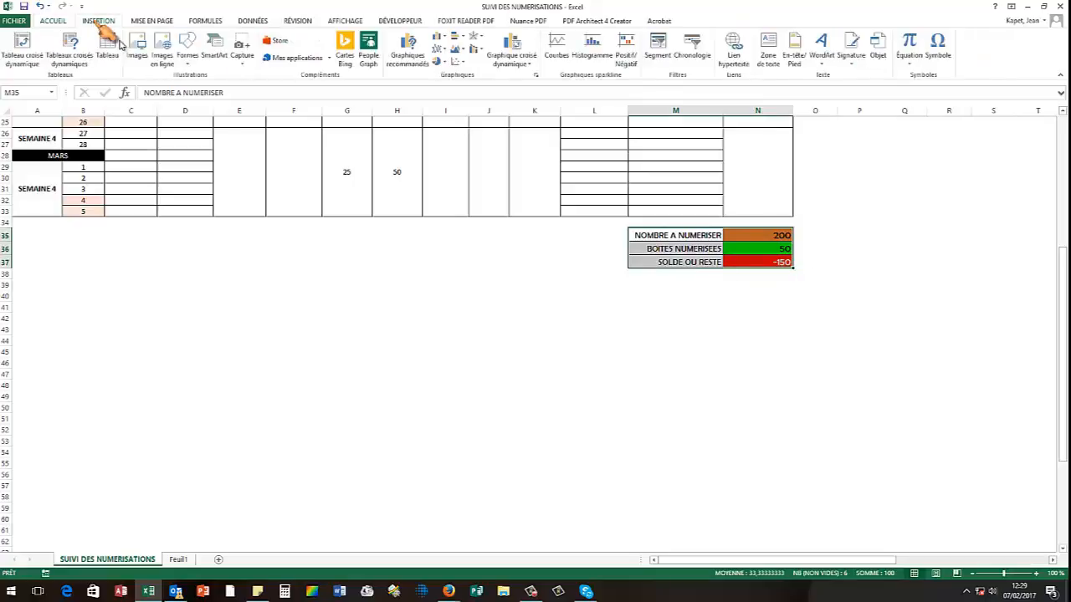
pyautogui.click(463, 40)
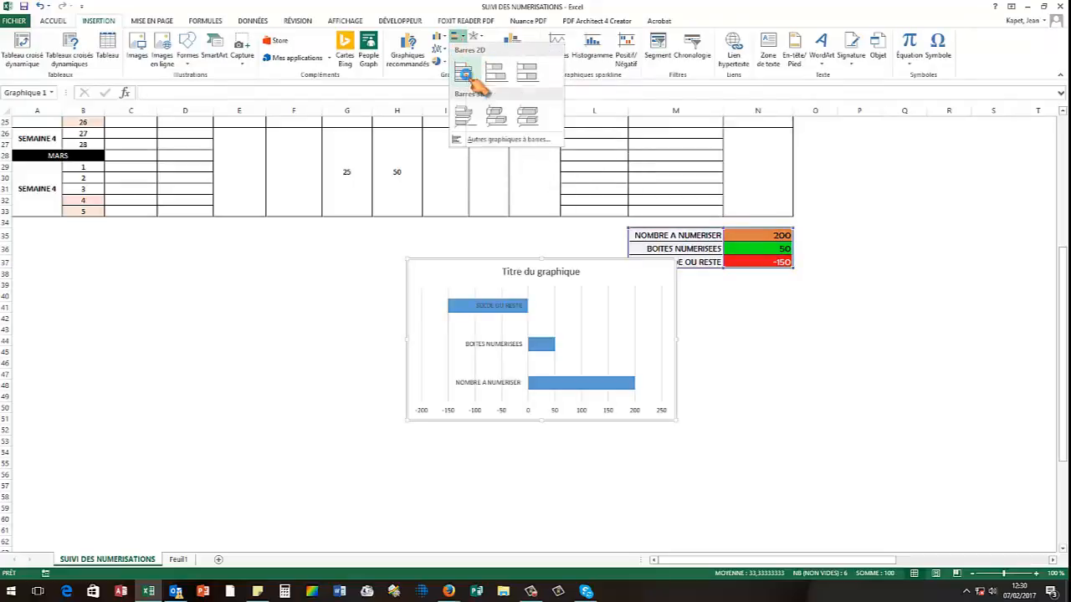
pyautogui.click(466, 77)
pyautogui.moveTo(536, 262); pyautogui.dragTo(307, 251)
# - Title the bar chart PROGRESSION DE LA NUMERISATION
pyautogui.click(324, 262)
pyautogui.doubleClick(352, 265)
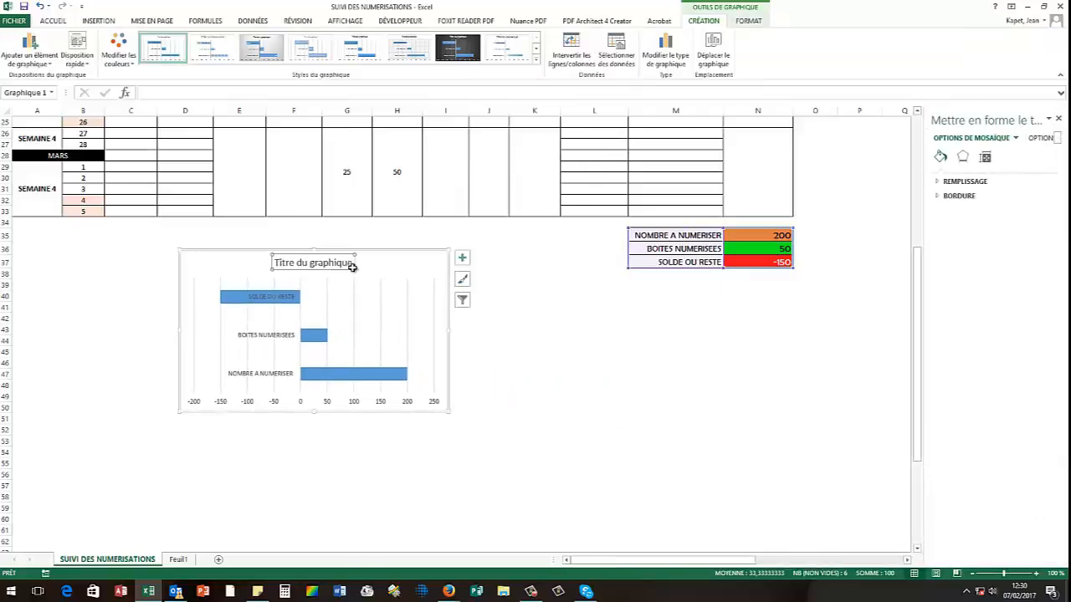
pyautogui.moveTo(354, 263); pyautogui.dragTo(270, 257)
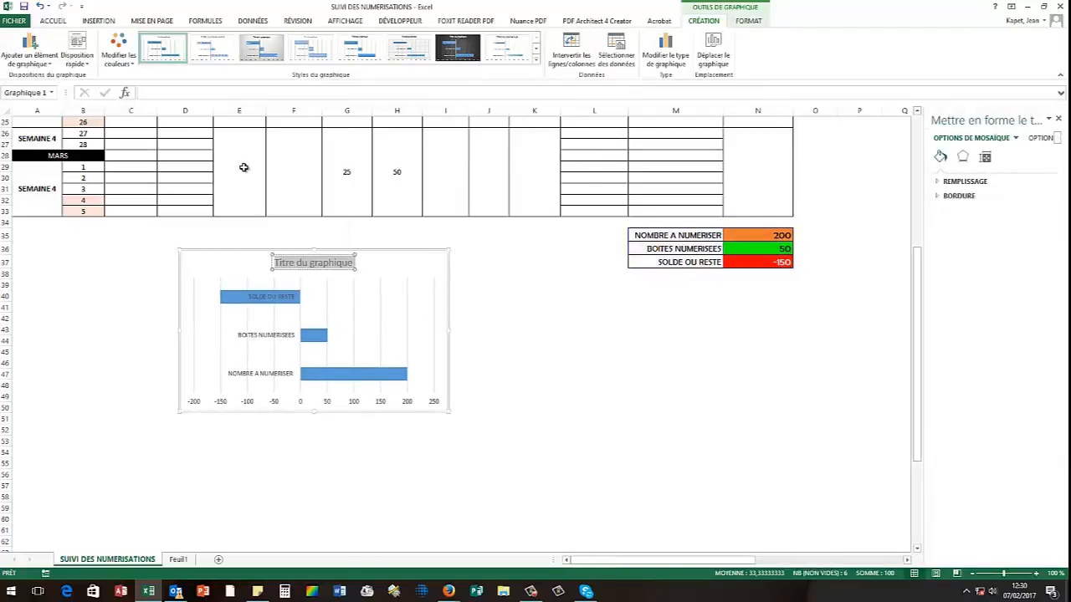
pyautogui.write('PR')
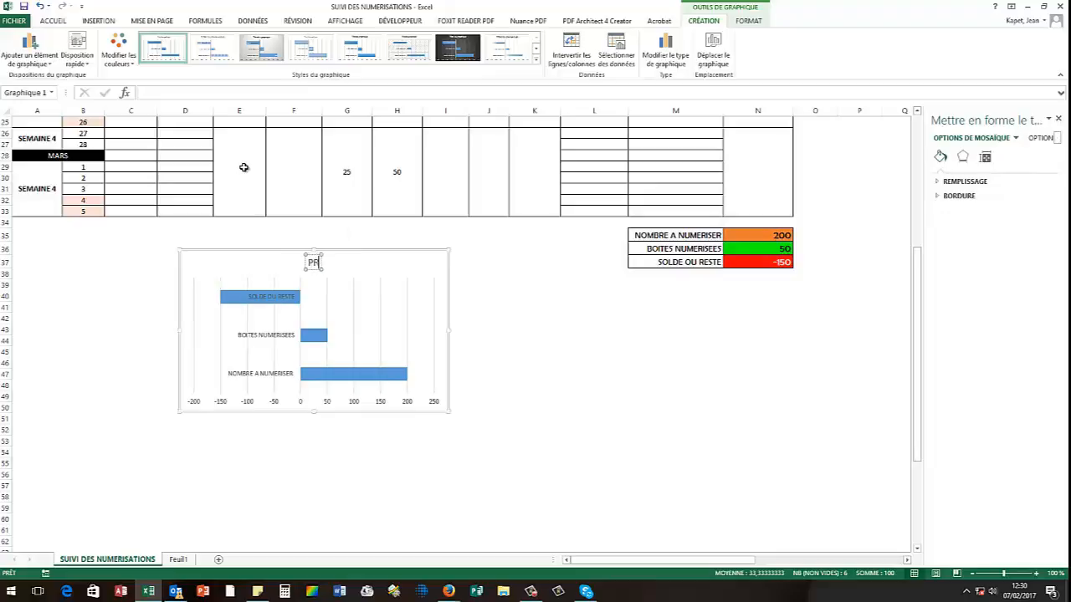
pyautogui.write('OGRESSION DE LA N')
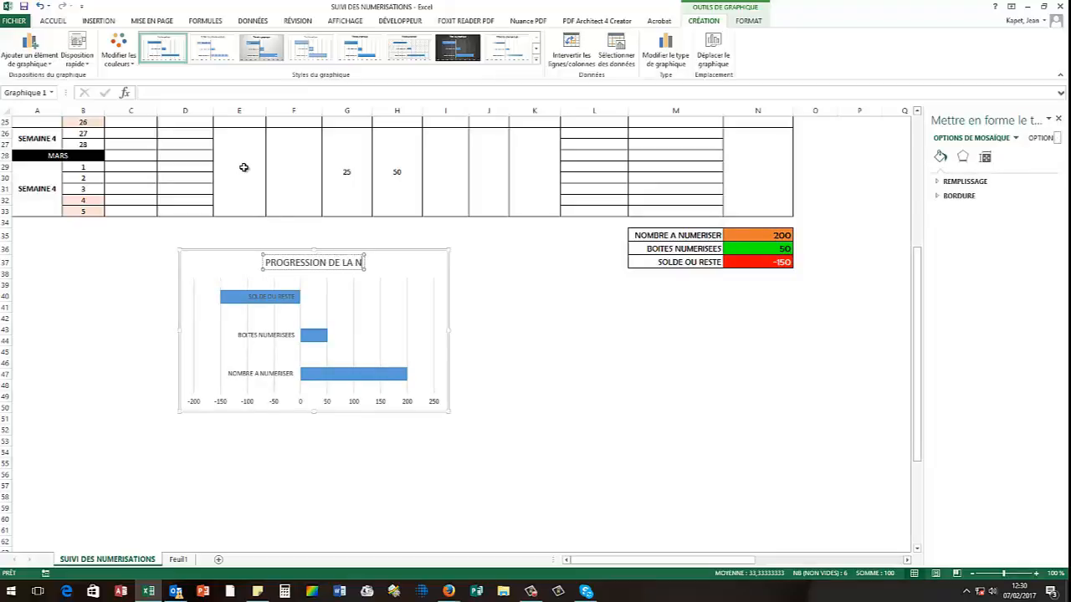
pyautogui.write('UMERISATION')
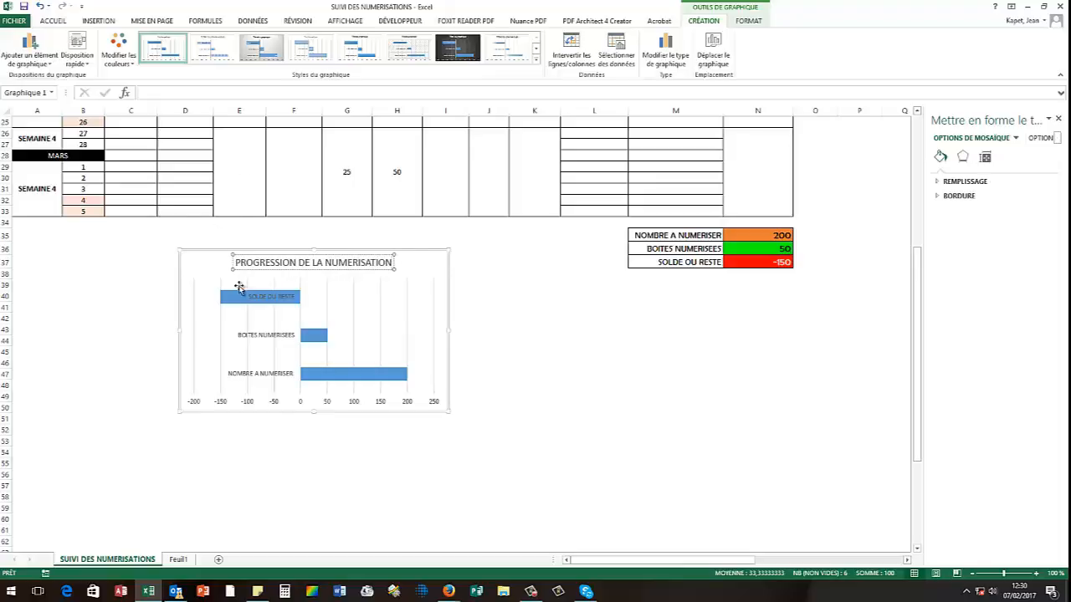
pyautogui.click(249, 297)
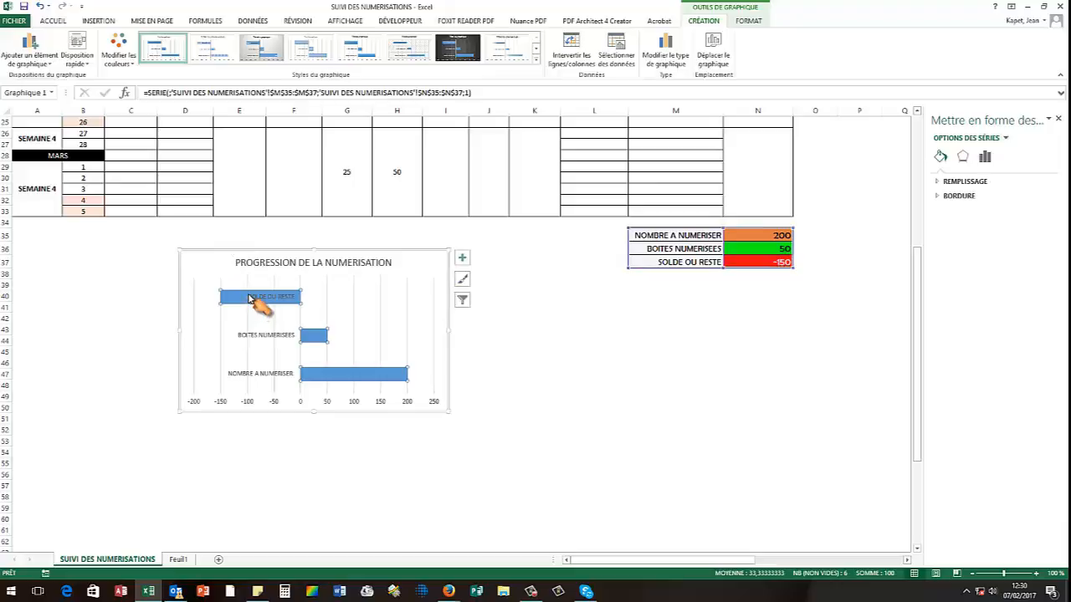
pyautogui.click(251, 299)
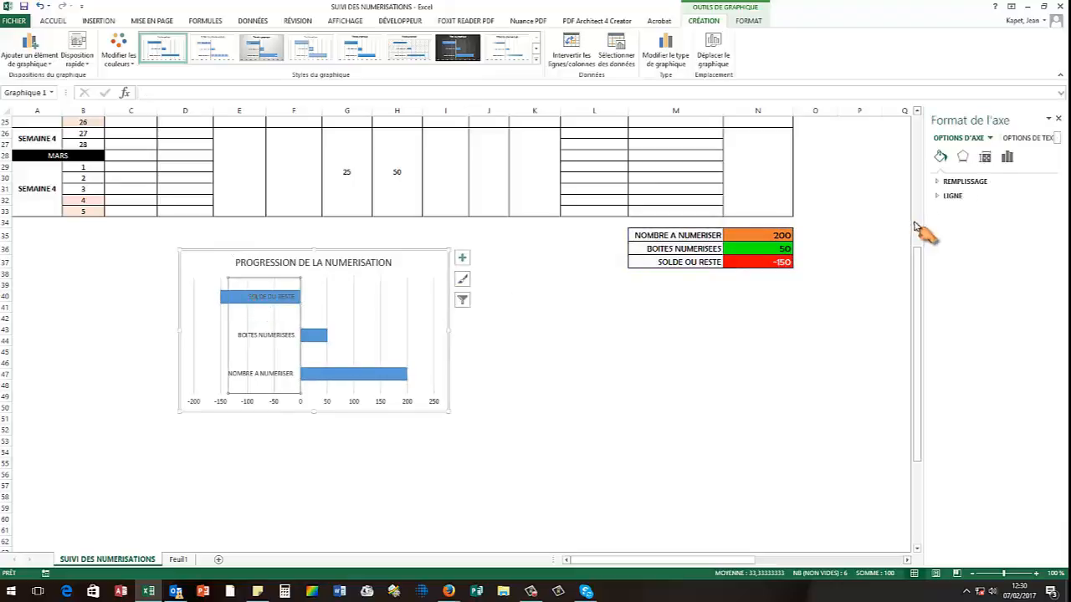
pyautogui.click(961, 182)
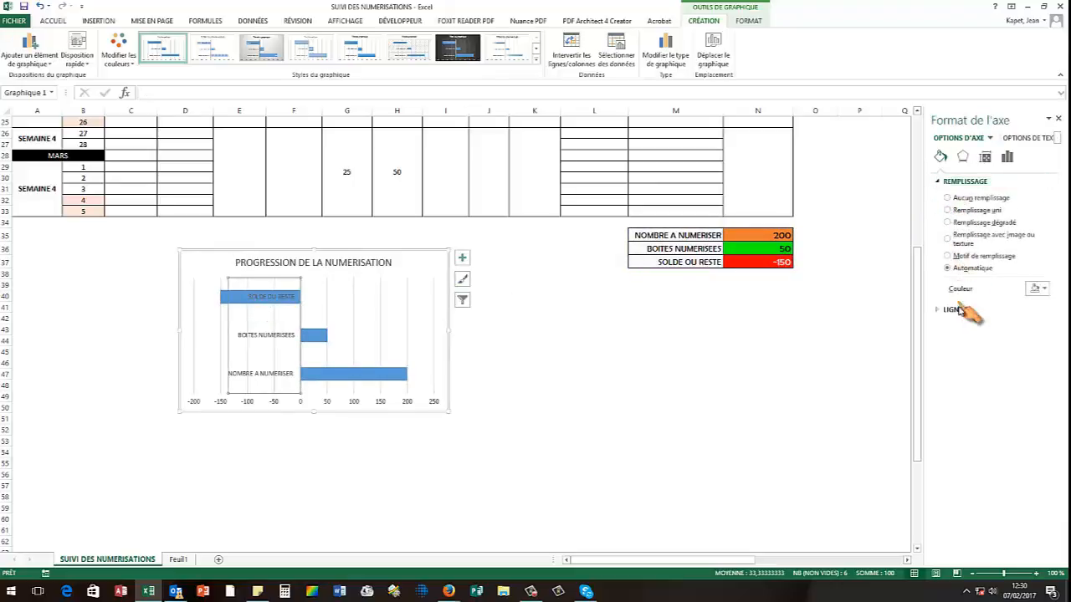
pyautogui.click(1046, 289)
pyautogui.click(987, 387)
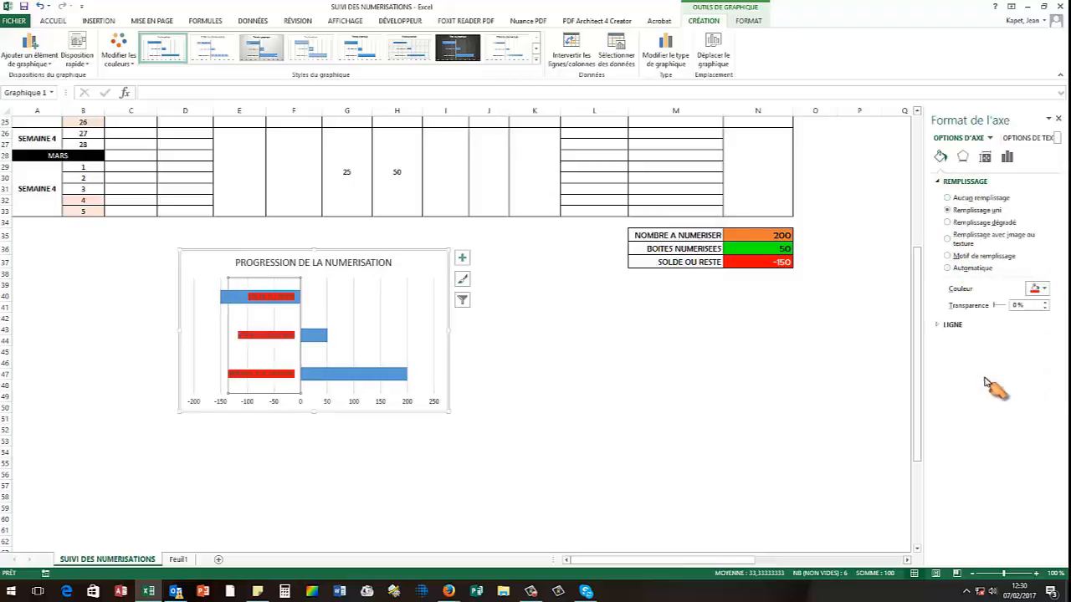
pyautogui.click(984, 275)
pyautogui.click(338, 310)
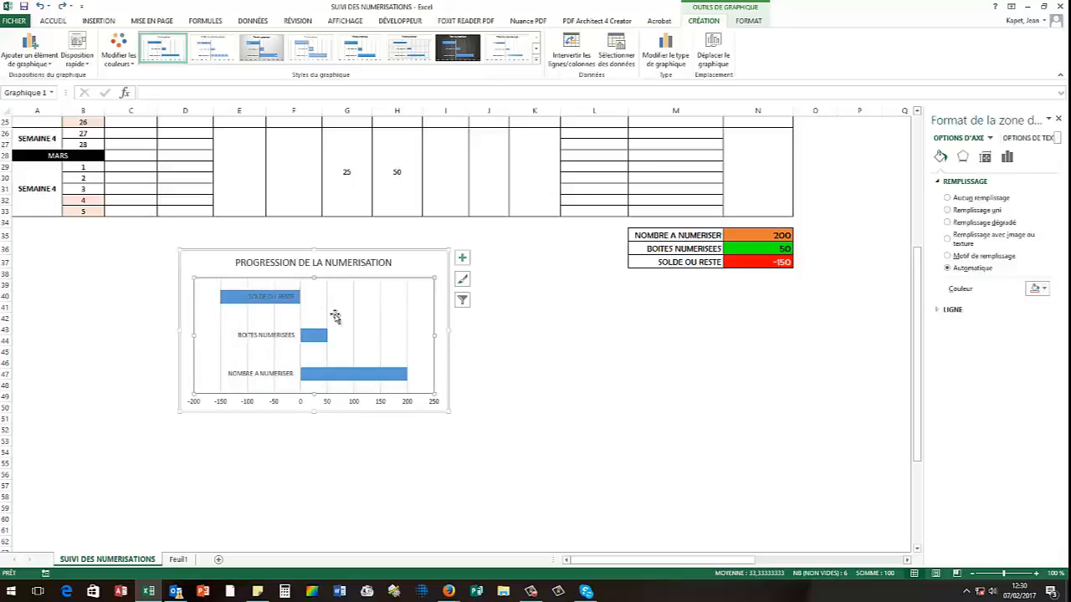
# - Fill the chart's SOLDE OU RESTE bar with red and its BOITES NUMERISEES bar with the recently used bright green
pyautogui.click(285, 306)
pyautogui.click(227, 305)
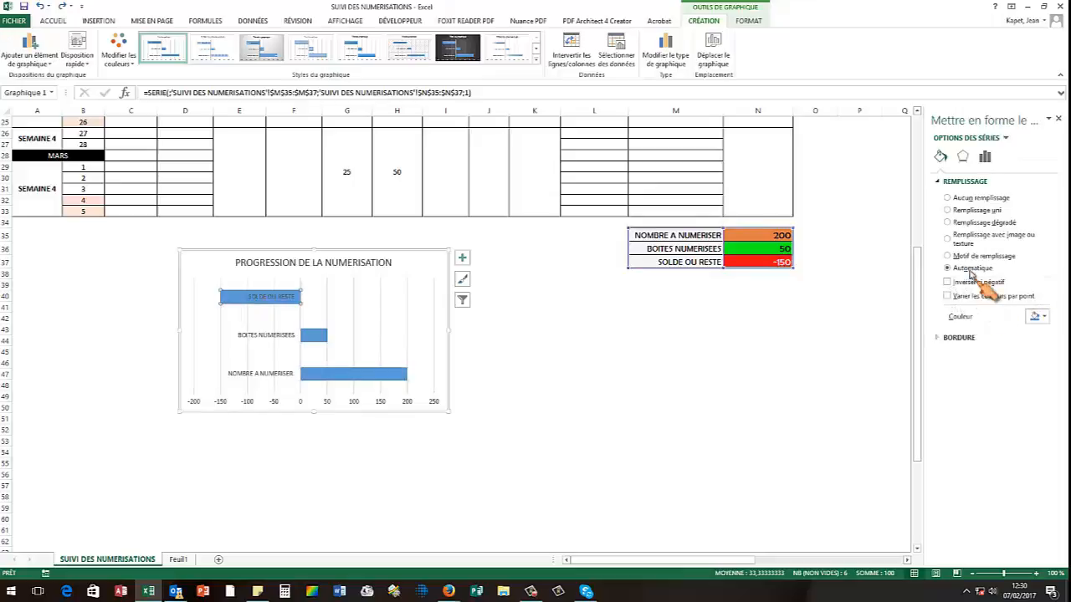
pyautogui.click(1043, 317)
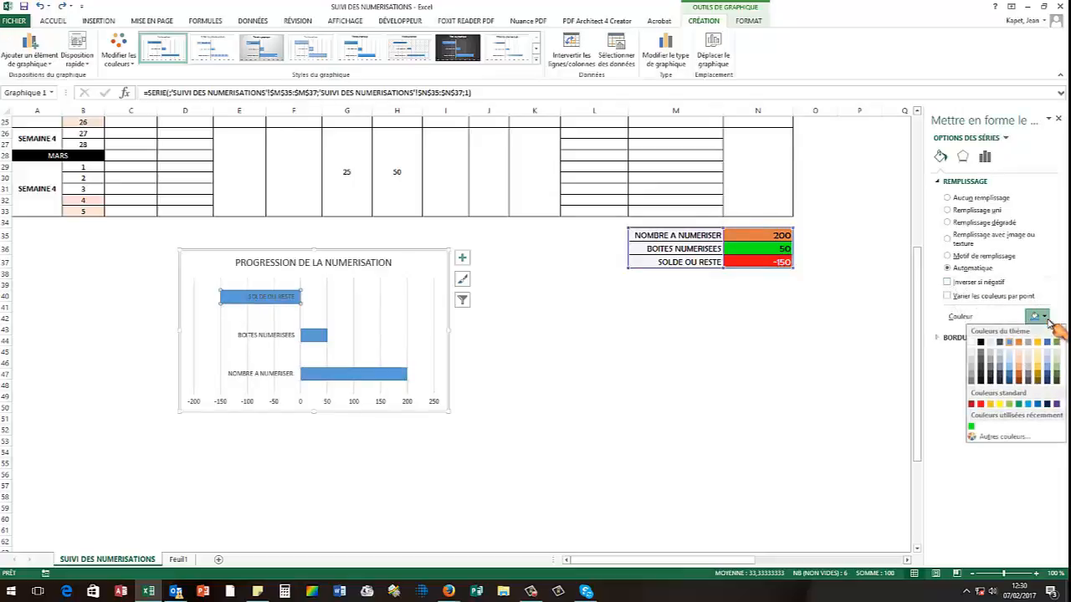
pyautogui.click(982, 405)
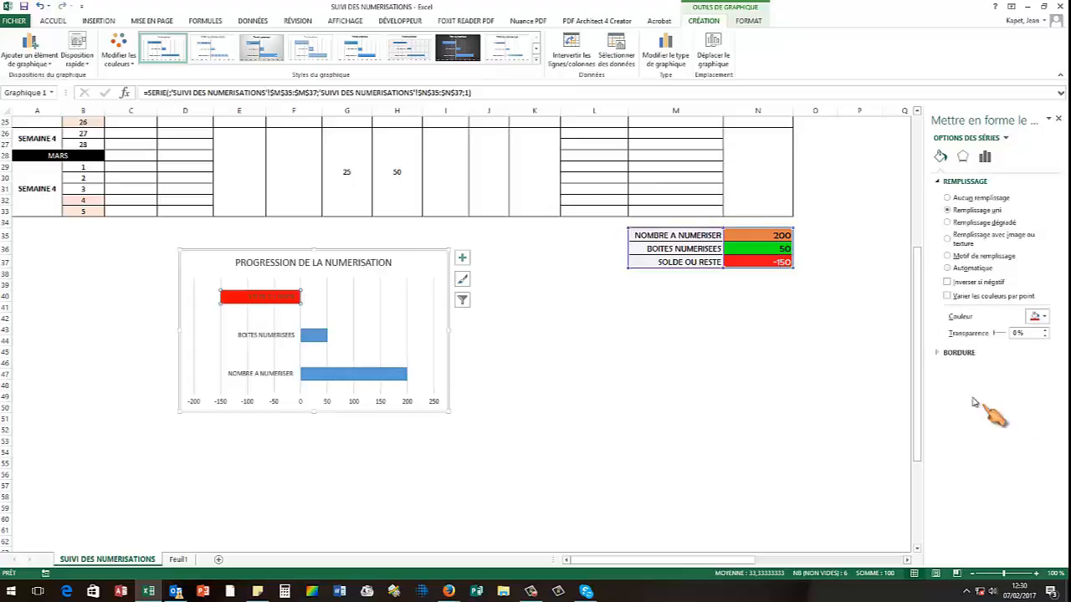
pyautogui.click(324, 337)
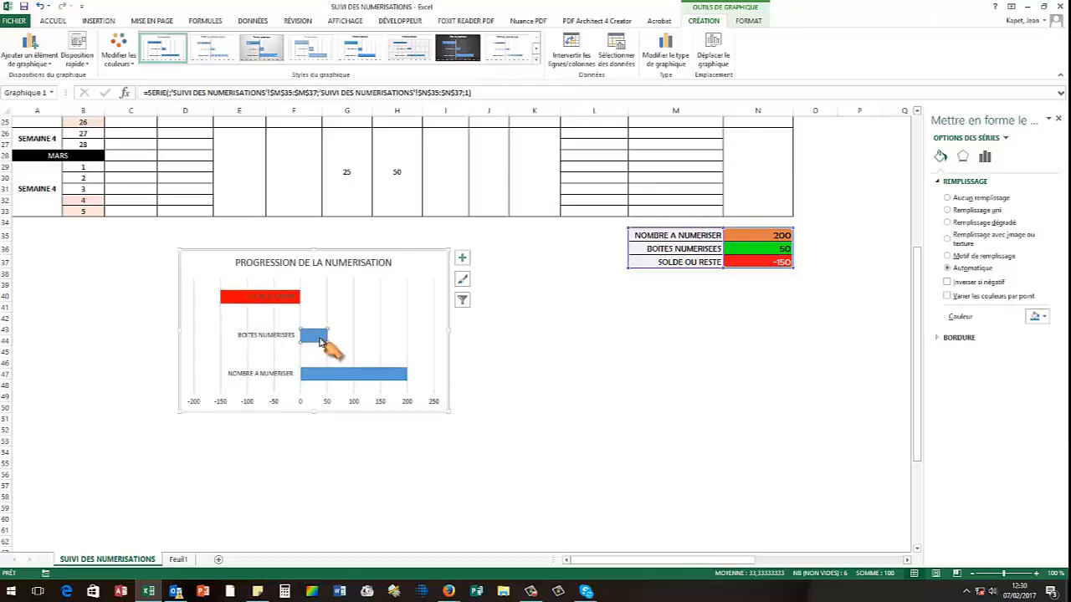
pyautogui.click(1042, 316)
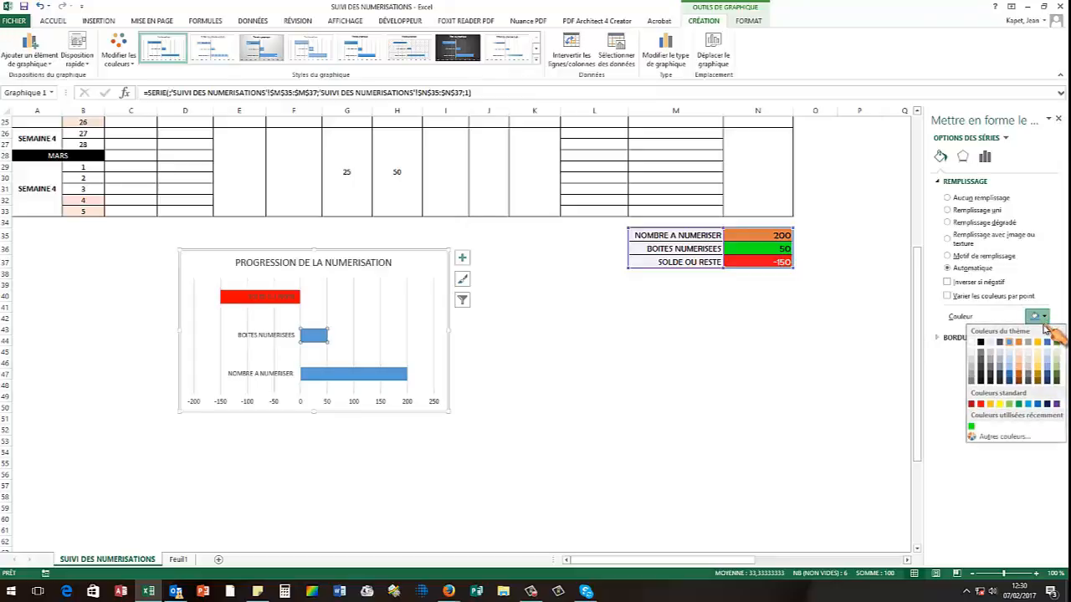
pyautogui.click(971, 427)
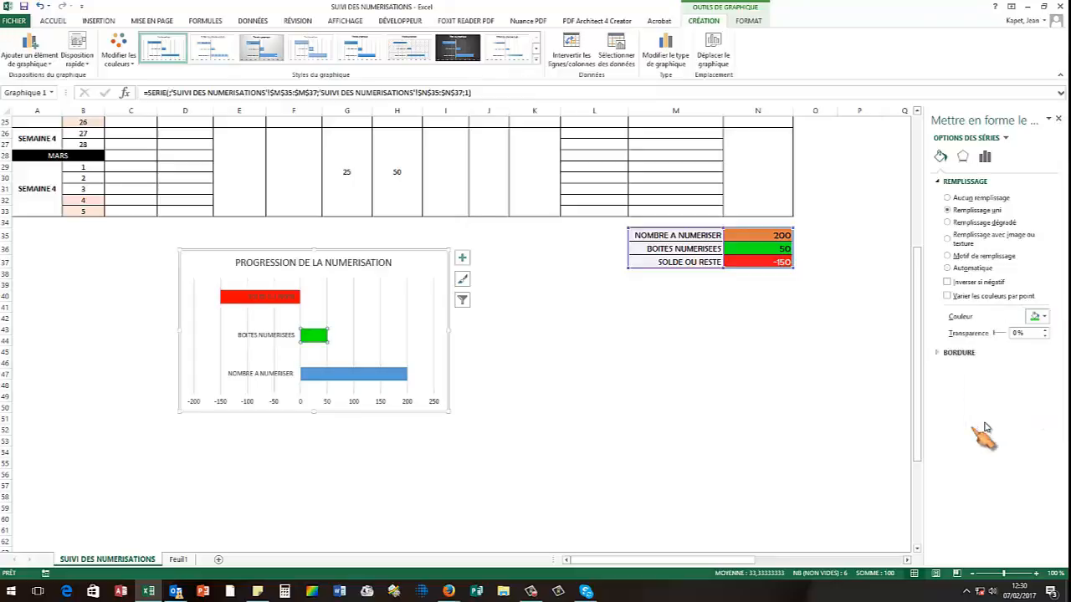
# - Fill the chart's NOMBRE A NUMERISER bar with the orange theme colour and deselect the chart
pyautogui.click(379, 377)
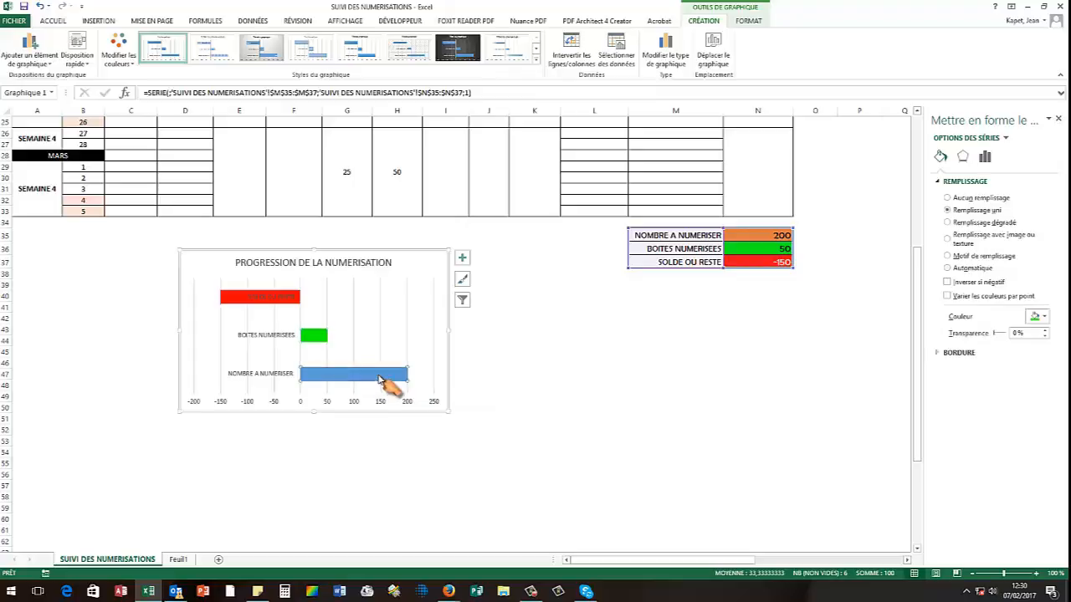
pyautogui.click(1042, 316)
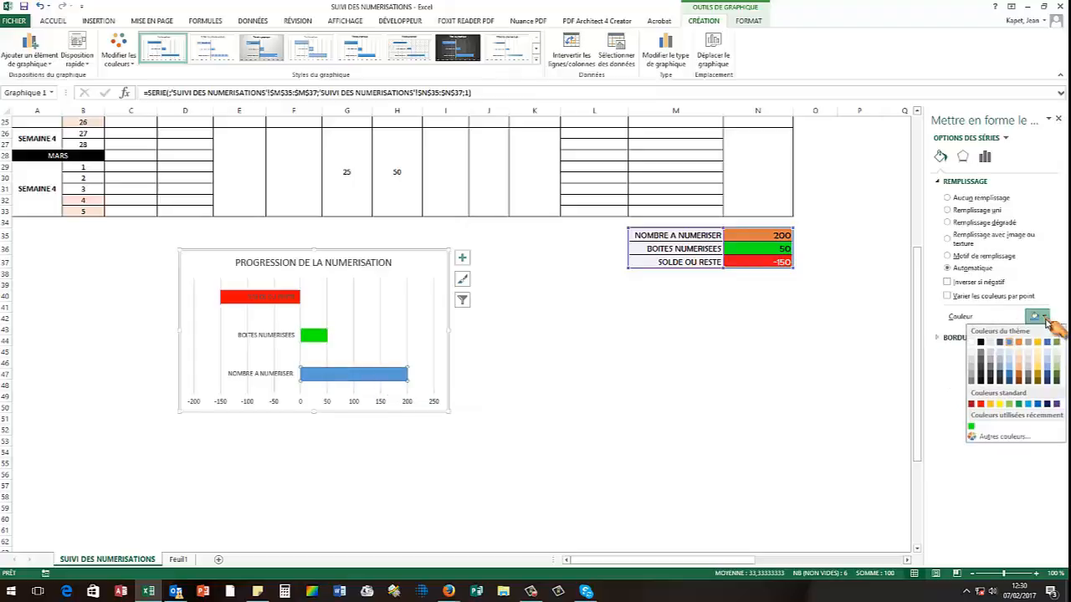
pyautogui.click(1019, 343)
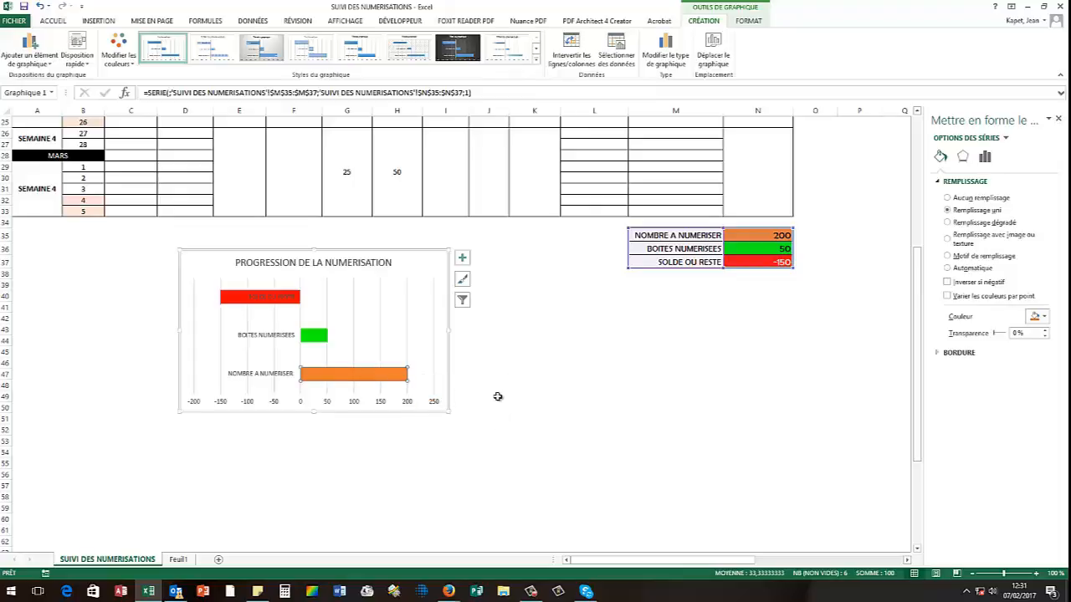
pyautogui.click(496, 397)
pyautogui.click(363, 281)
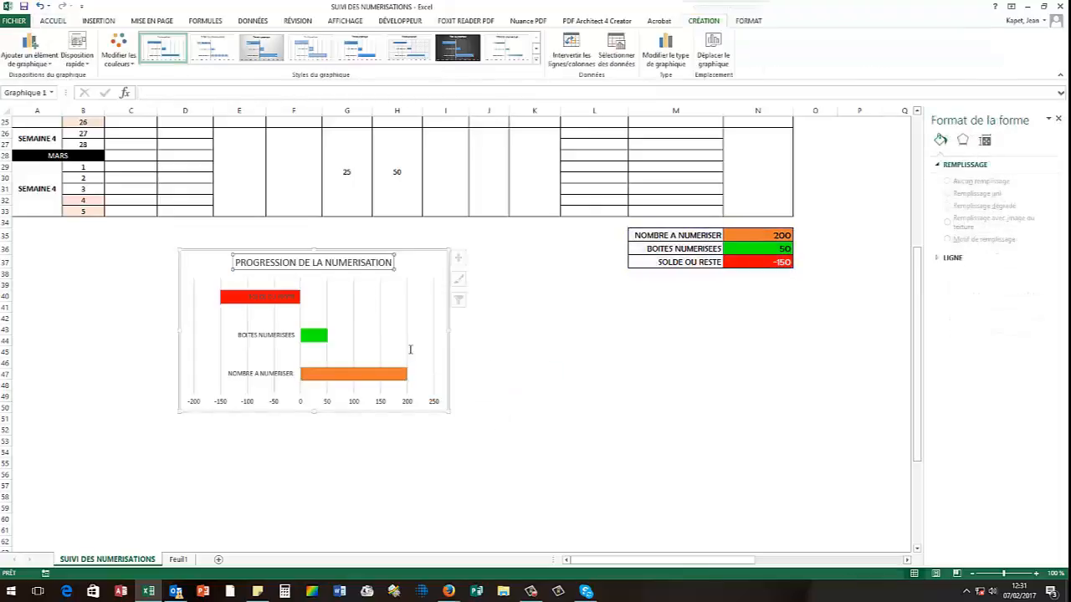
pyautogui.click(427, 456)
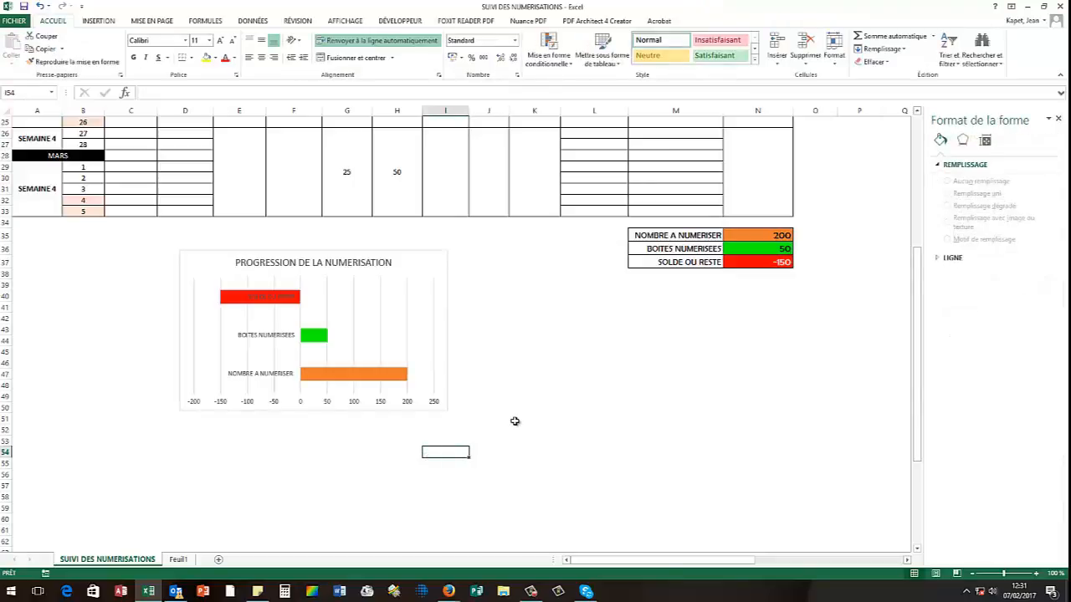
# - Enter 50 as the TOTAL HEBDO EQUIPE for SEMAINE 2 in N12
pyautogui.scroll(8, 569, 424)
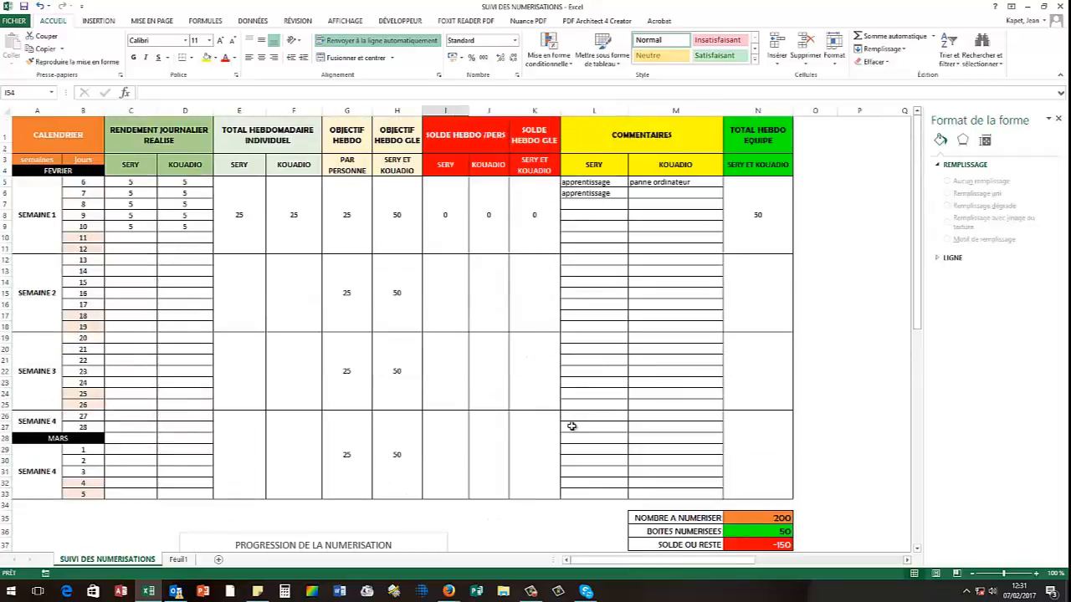
pyautogui.scroll(-2, 572, 427)
pyautogui.scroll(-3, 572, 427)
pyautogui.scroll(5, 572, 425)
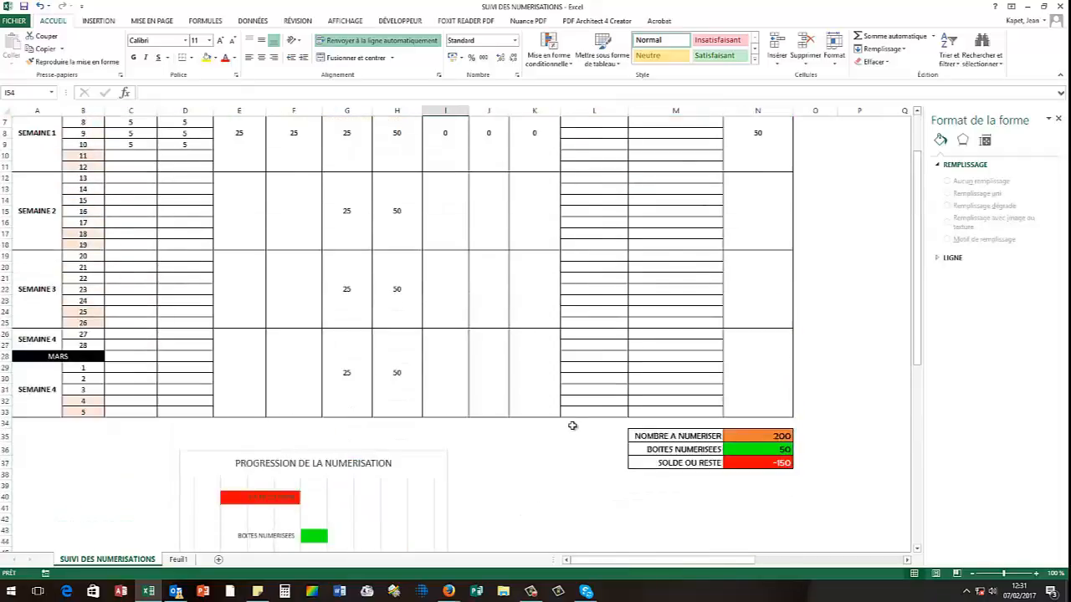
pyautogui.scroll(-3, 573, 426)
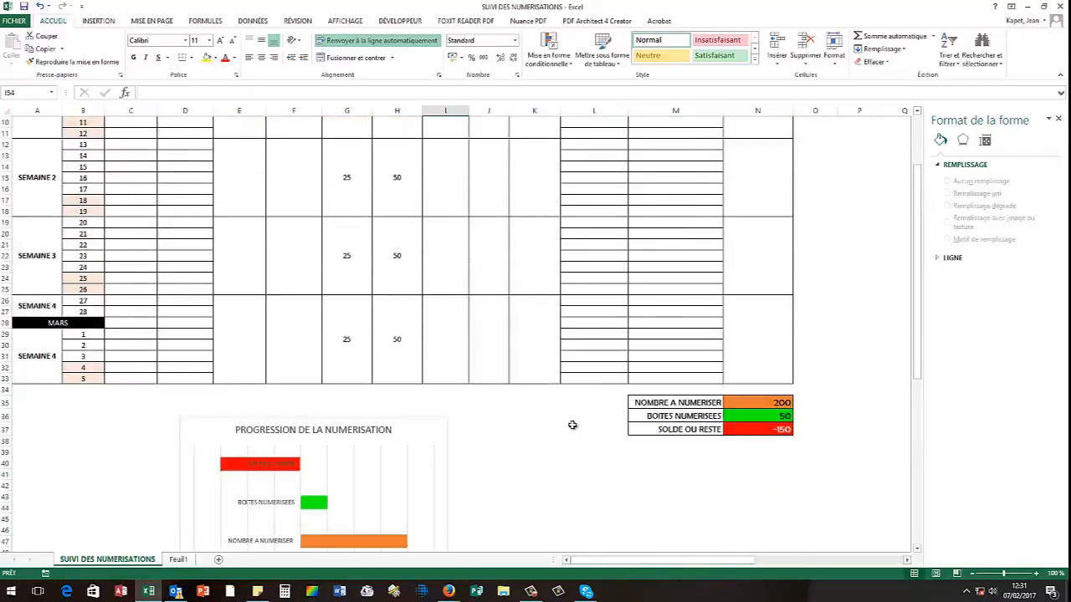
pyautogui.scroll(3, 572, 426)
pyautogui.click(764, 322)
pyautogui.doubleClick(764, 322)
pyautogui.write('5')
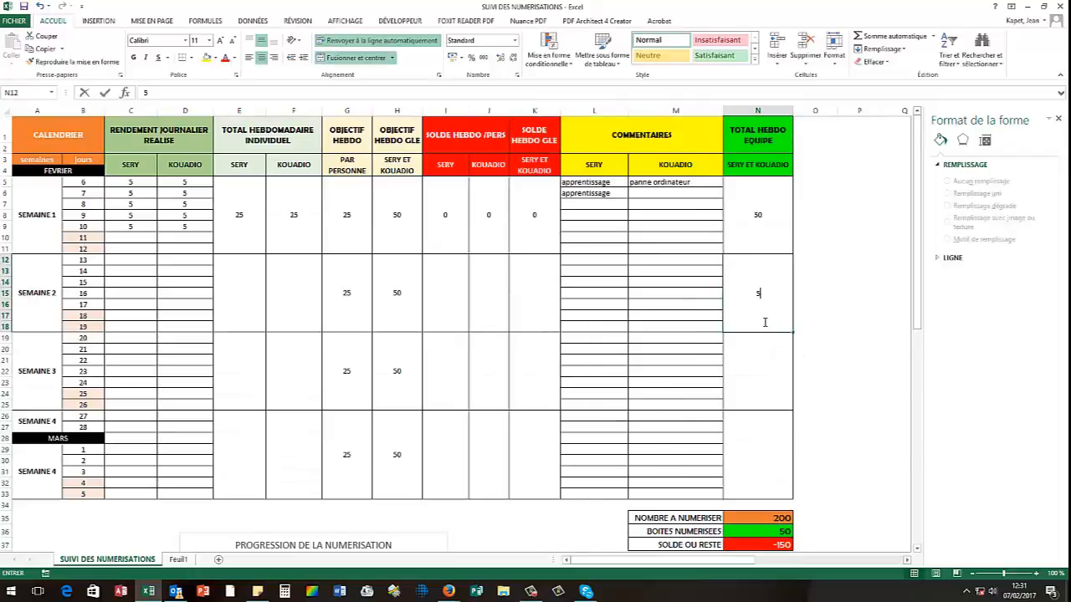
pyautogui.write('0')
pyautogui.press('Return')
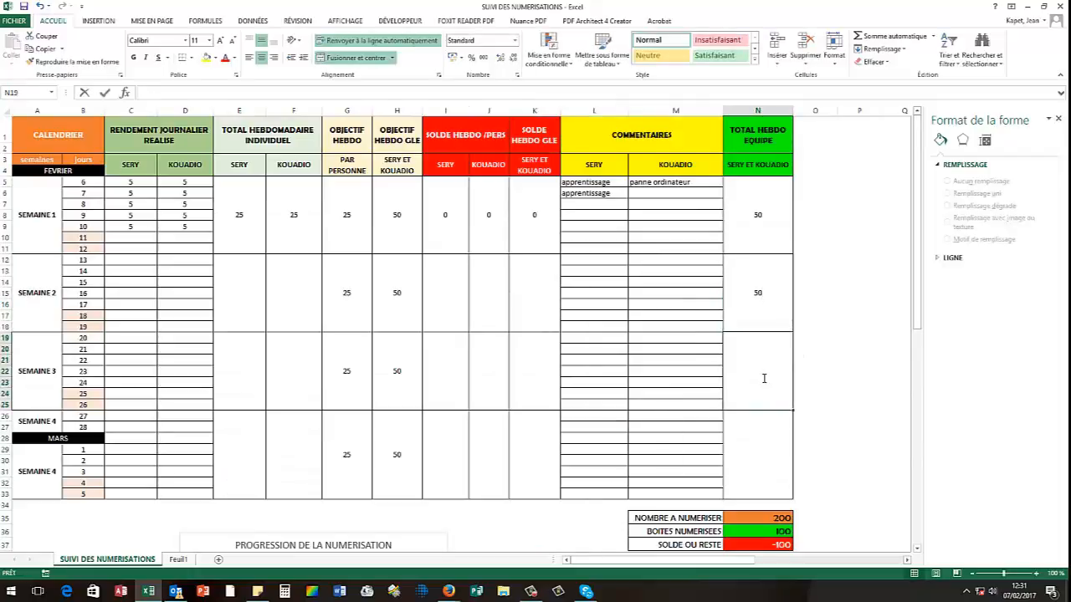
# - Enter 50 as the TOTAL HEBDO EQUIPE for SEMAINE 3 in N19 and for SEMAINE 4 in N26
pyautogui.write('50')
pyautogui.press('Return')
pyautogui.write('5')
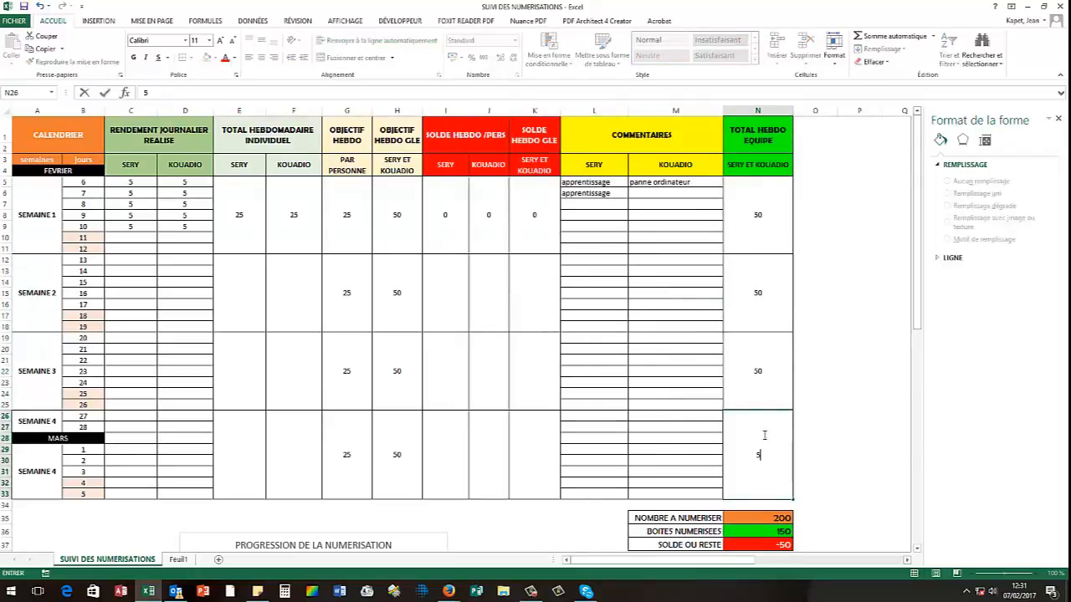
pyautogui.write('0')
pyautogui.click(842, 396)
pyautogui.scroll(-4, 825, 435)
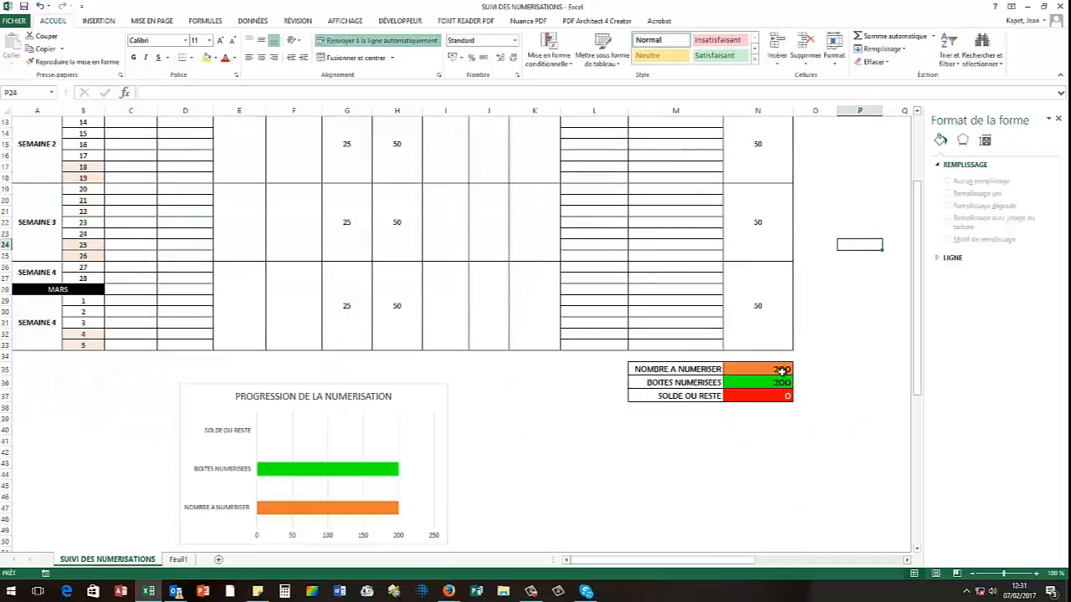
# - Check the totals in N35 and N36 against the progress chart and close the shape formatting pane
pyautogui.click(782, 371)
pyautogui.click(783, 383)
pyautogui.scroll(-2, 627, 429)
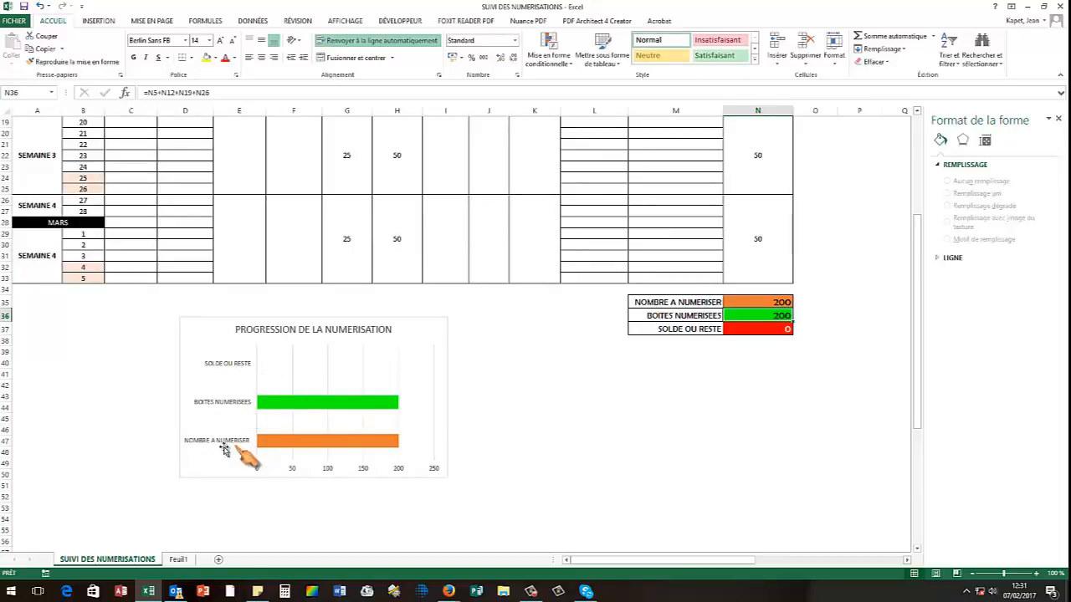
pyautogui.scroll(6, 509, 432)
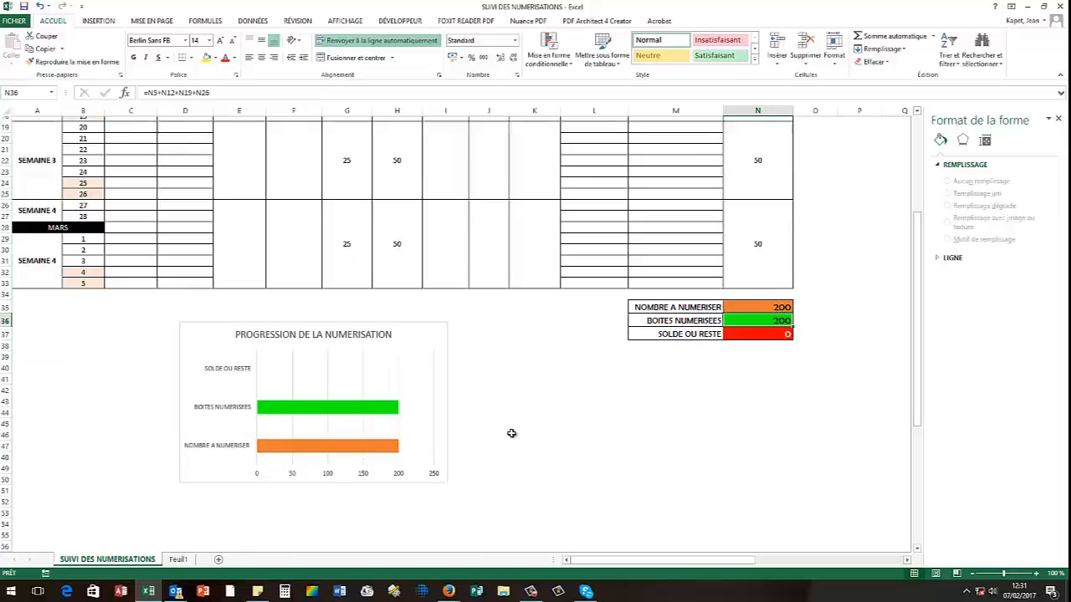
pyautogui.click(1058, 119)
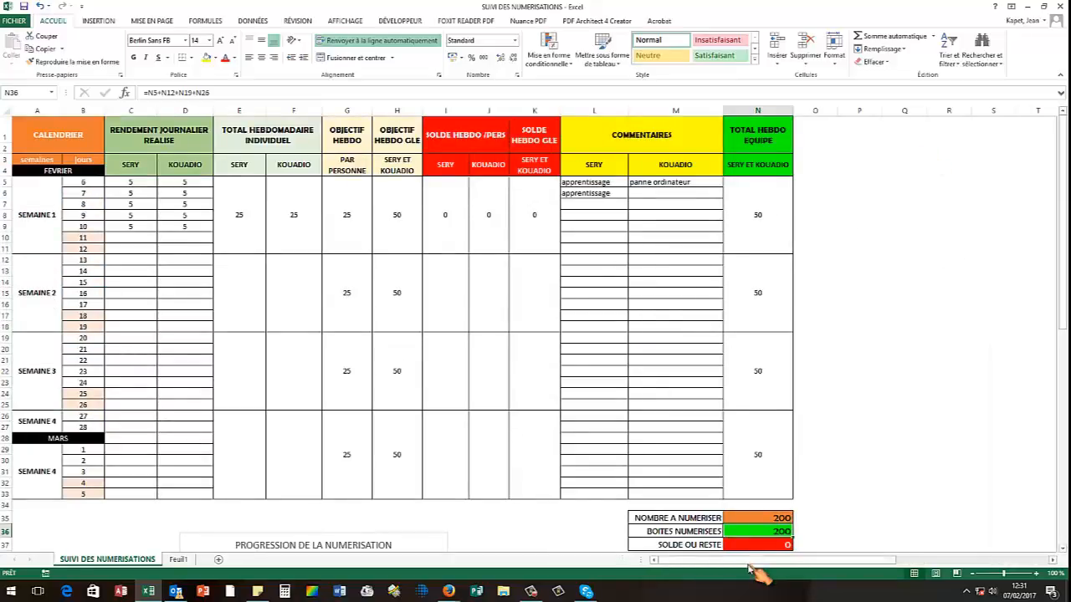
pyautogui.click(85, 145)
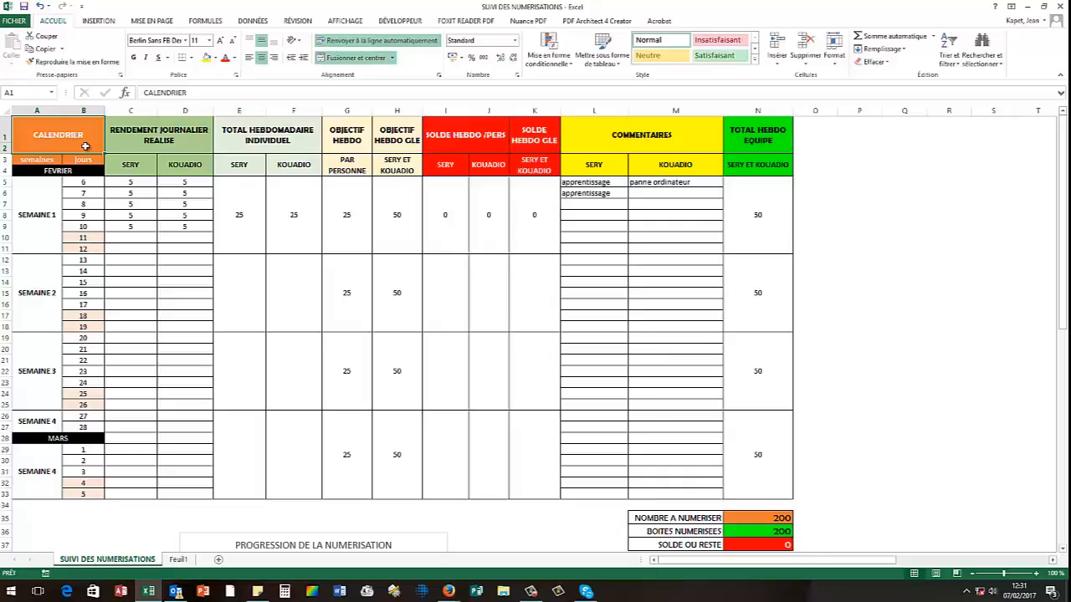
# - Widen the SERY comments column L to match the width of the KOUADIO comments column M
pyautogui.moveTo(605, 112); pyautogui.dragTo(686, 112)
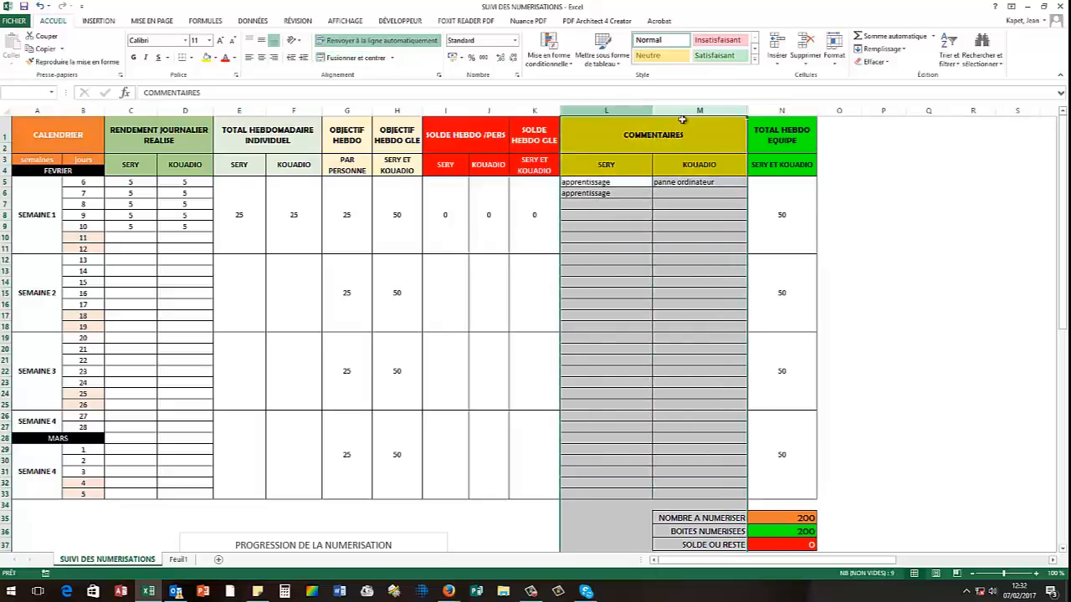
pyautogui.click(610, 235)
pyautogui.moveTo(598, 182); pyautogui.dragTo(619, 383)
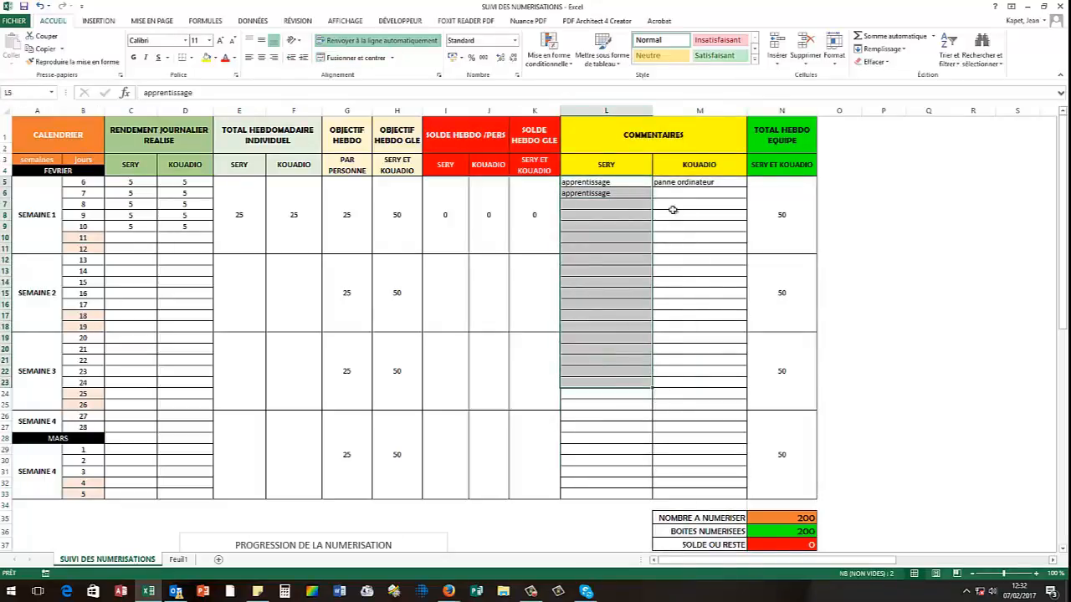
pyautogui.moveTo(673, 182); pyautogui.dragTo(667, 360)
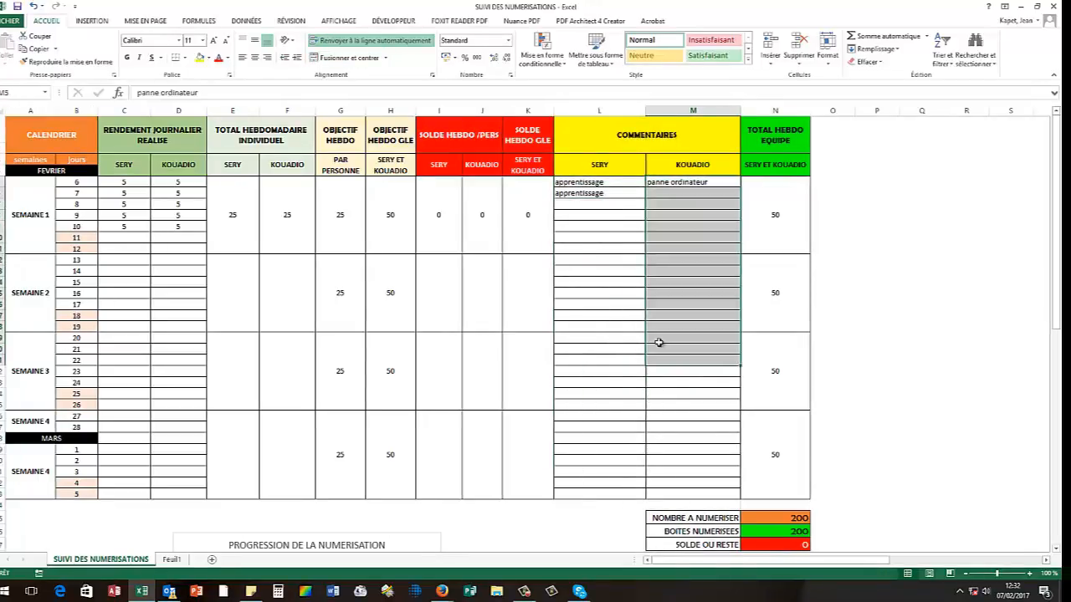
pyautogui.click(611, 350)
pyautogui.click(621, 250)
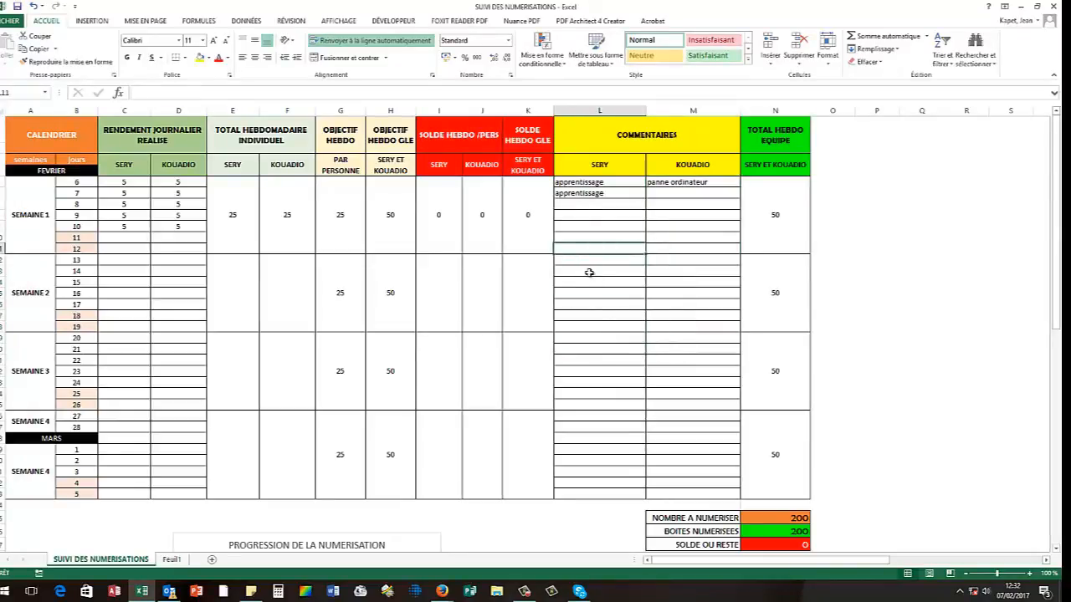
pyautogui.click(587, 184)
pyautogui.click(594, 206)
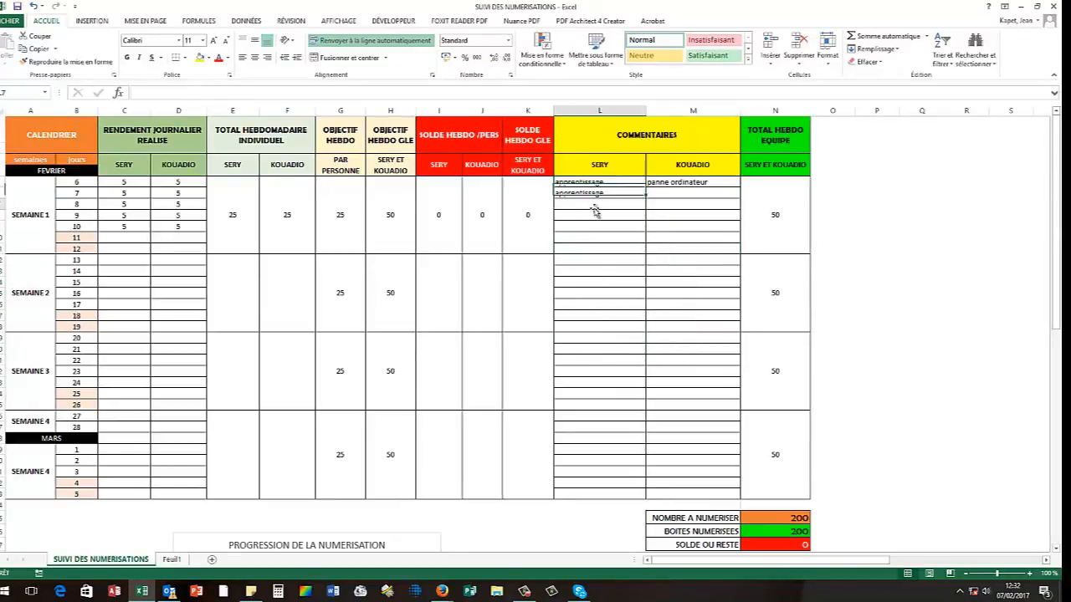